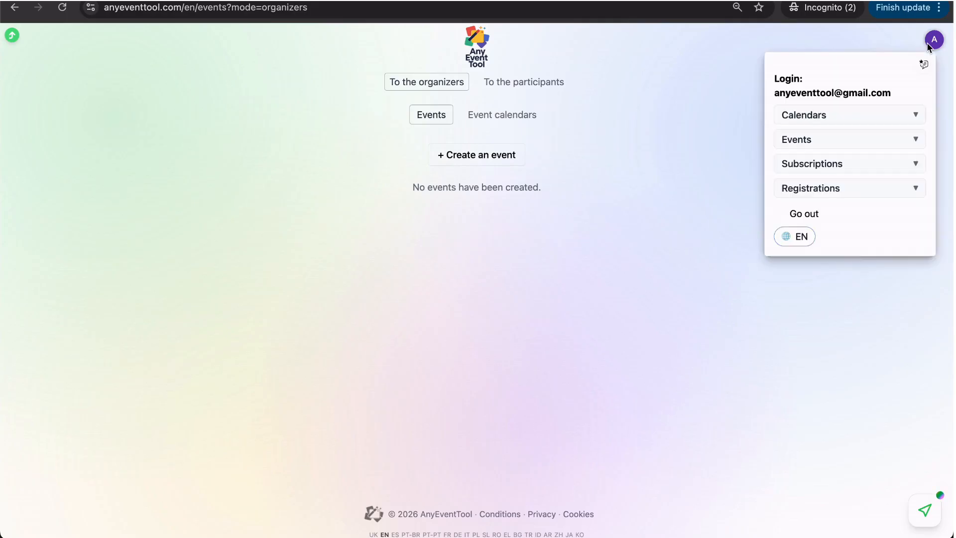
Step: View the account's calendars, events, subscriptions and registrations, plus its notifications
left_click(862, 113)
left_click(835, 172)
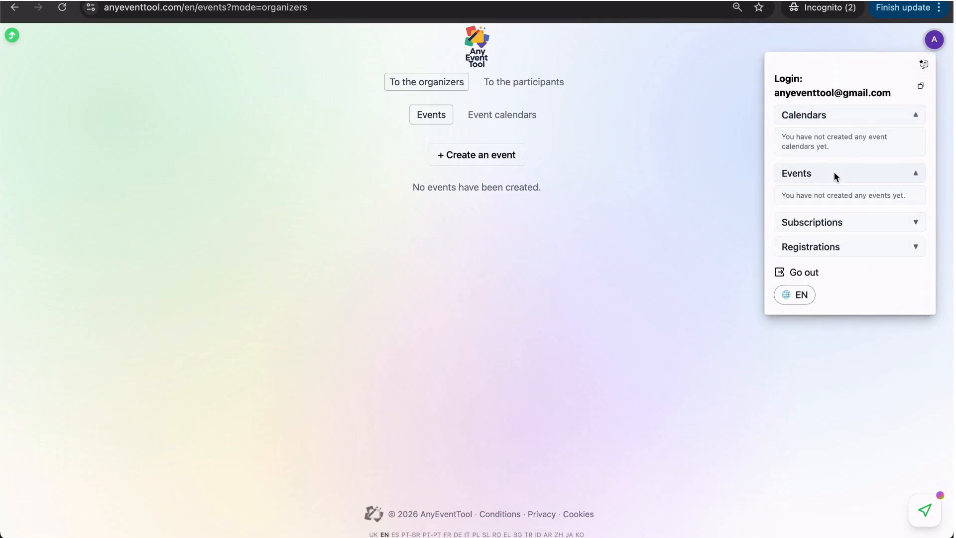
left_click(815, 223)
left_click(807, 282)
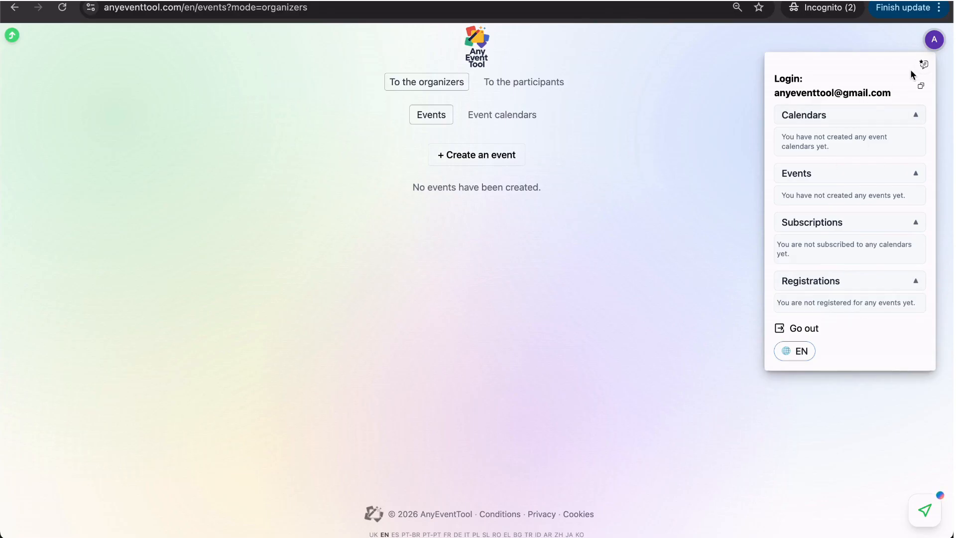
left_click(924, 63)
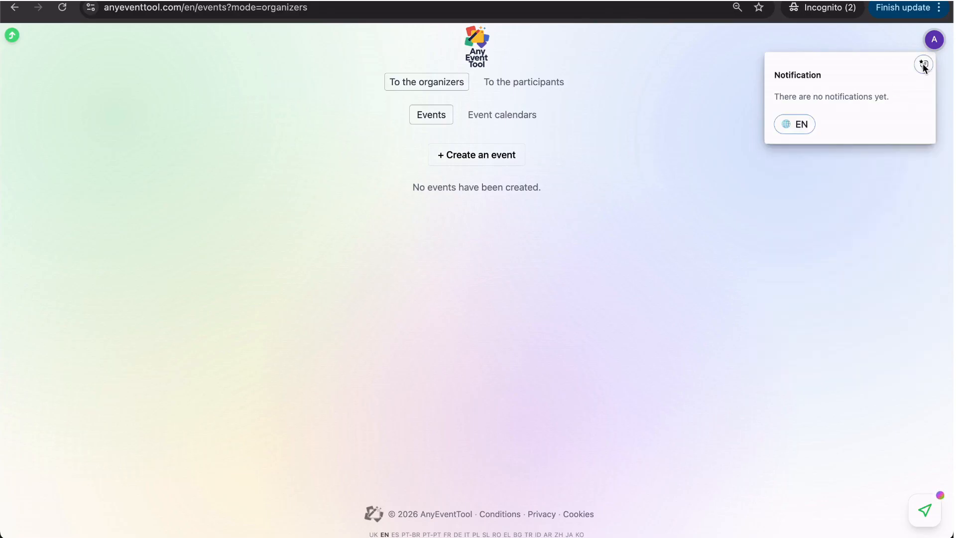
left_click(713, 149)
Step: Create an event of the custom type "Summit" named "Future Tech 2026"
left_click(468, 157)
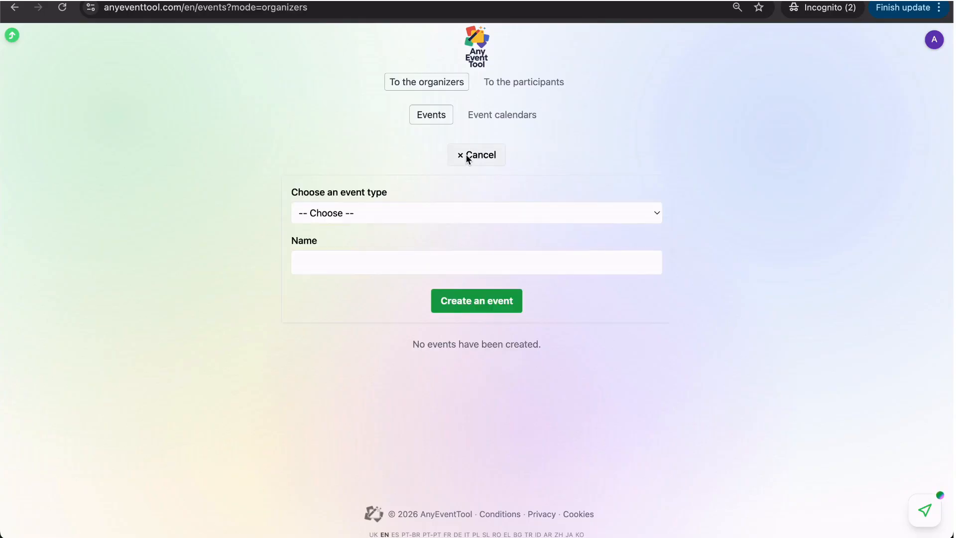
left_click(428, 214)
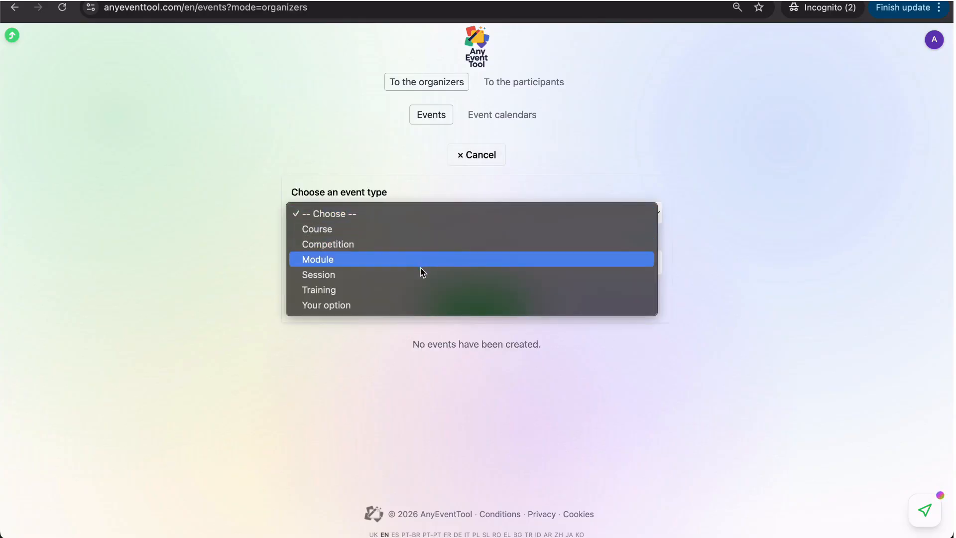
left_click(411, 308)
left_click(409, 239)
type("Summit")
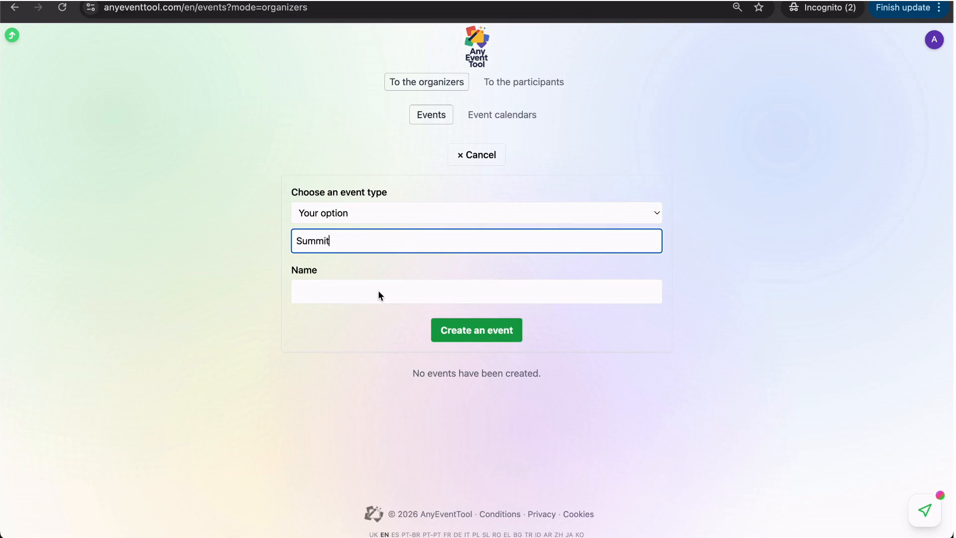
left_click(378, 294)
type("Future Tech 2026")
left_click(456, 331)
left_click(471, 300)
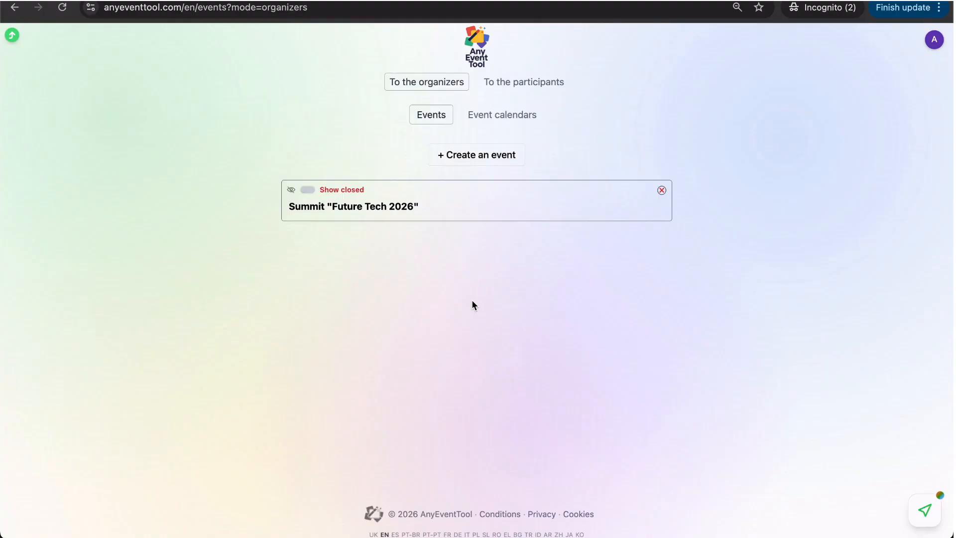
Step: Try the new event's visibility switch on and off, and view the account's list of events
left_click(309, 190)
left_click(307, 190)
left_click(934, 39)
left_click(879, 143)
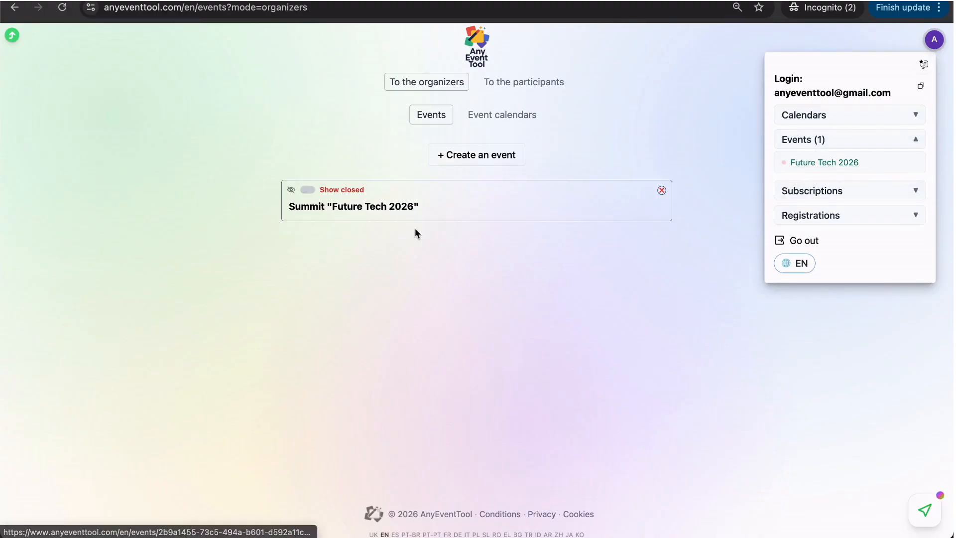
Step: Open the Summit "Future Tech 2026" event for editing, view its whole page layout and set the page zoom to 100%
left_click(406, 207)
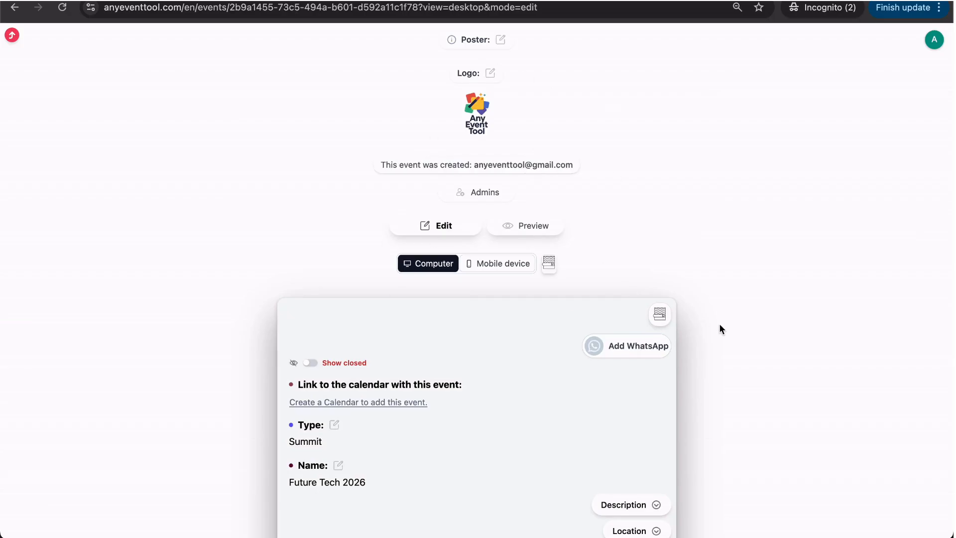
key("super+minus")
key("super+minus")
key("super+minus")
key("super+minus")
key("super+minus")
key("super+minus")
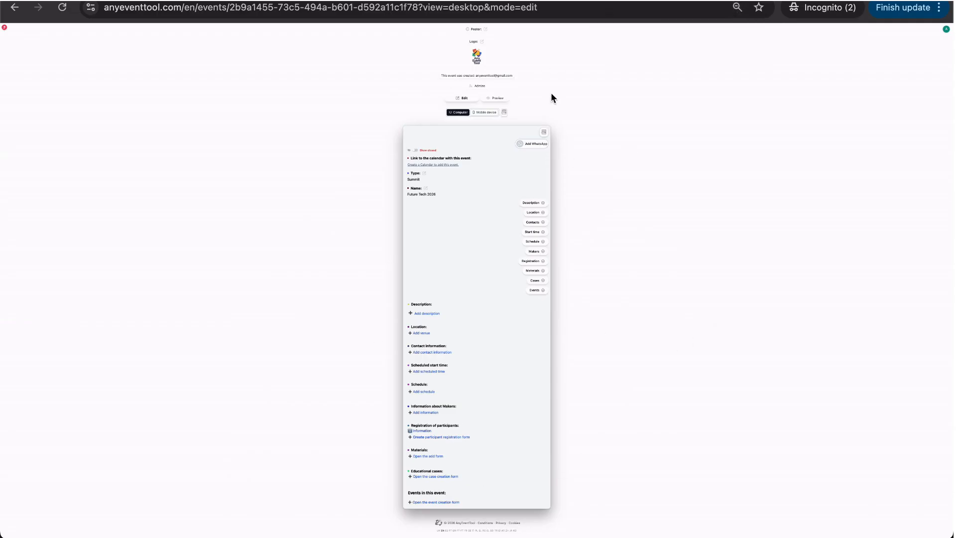
key("super+equal")
key("super+equal")
key("super+equal")
key("super+equal")
key("super+equal")
key("super+equal")
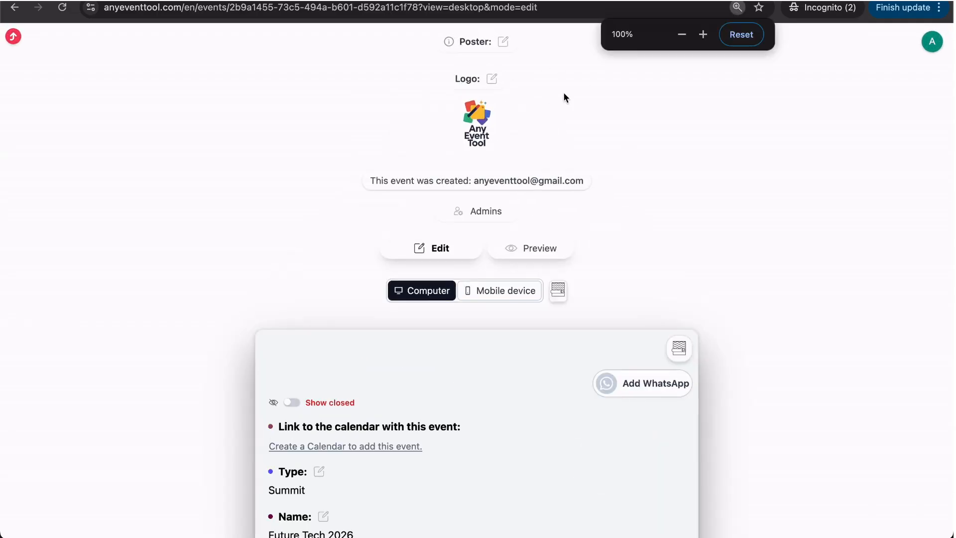
Step: Examine the event's editable sections, from description and location through registration, materials and cases to nested events
scroll(754, 304, "down", 5)
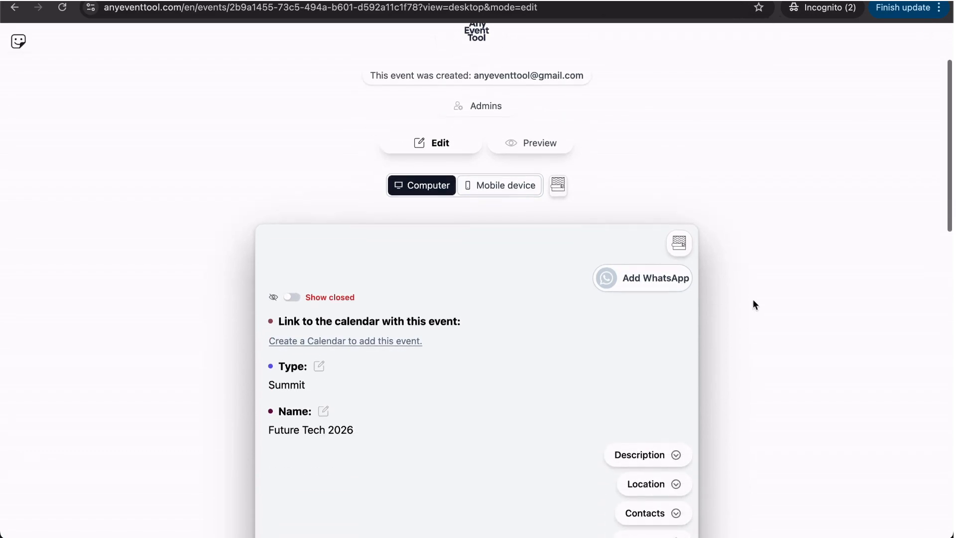
scroll(753, 304, "down", 3)
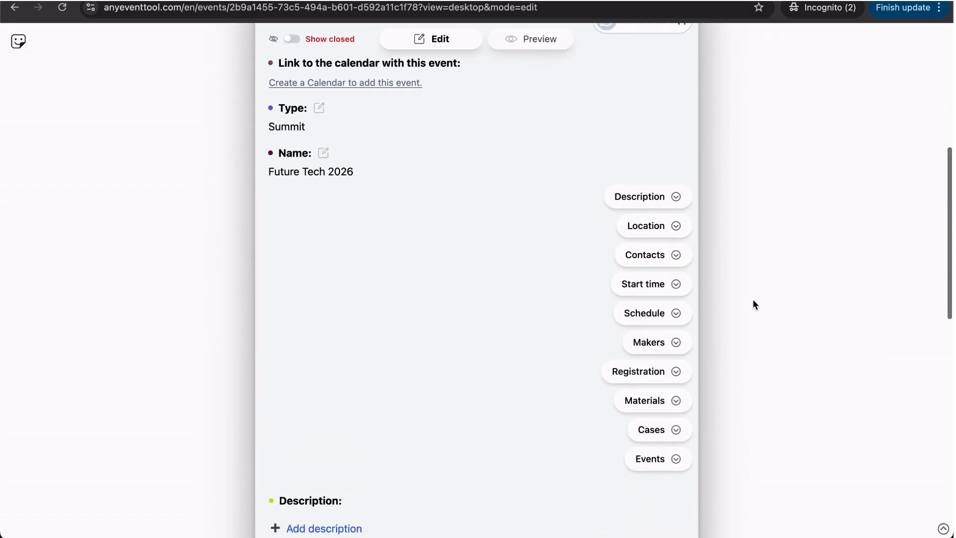
left_click(655, 192)
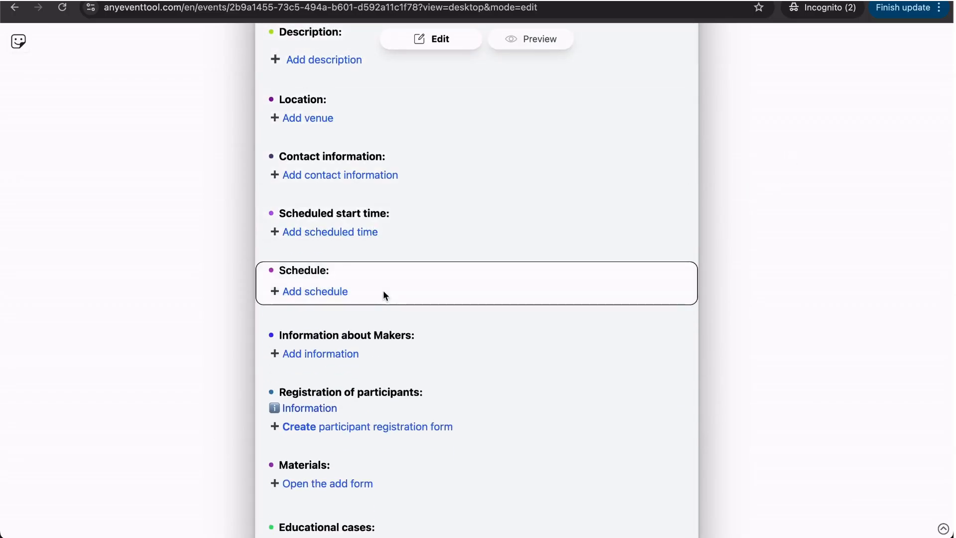
scroll(395, 420, "down", 3)
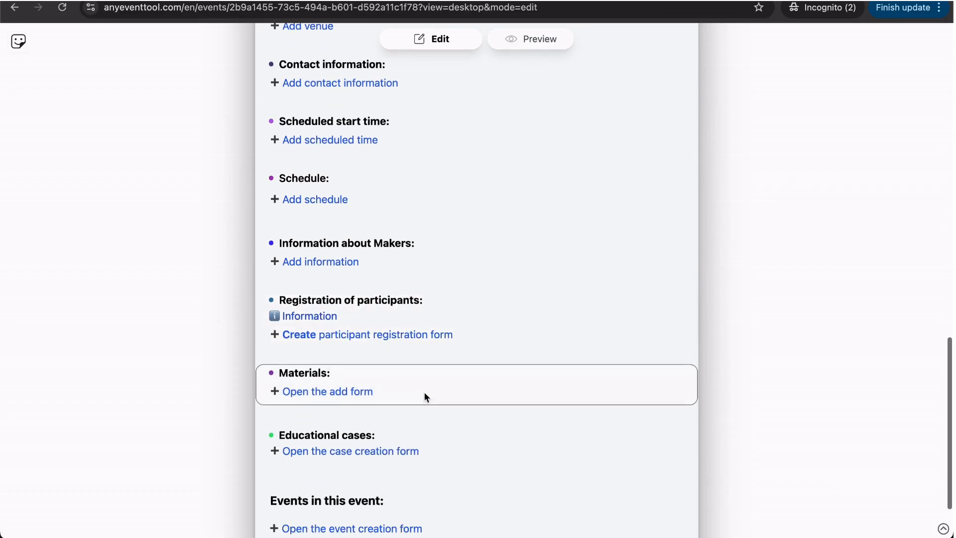
scroll(424, 442, "down", 2)
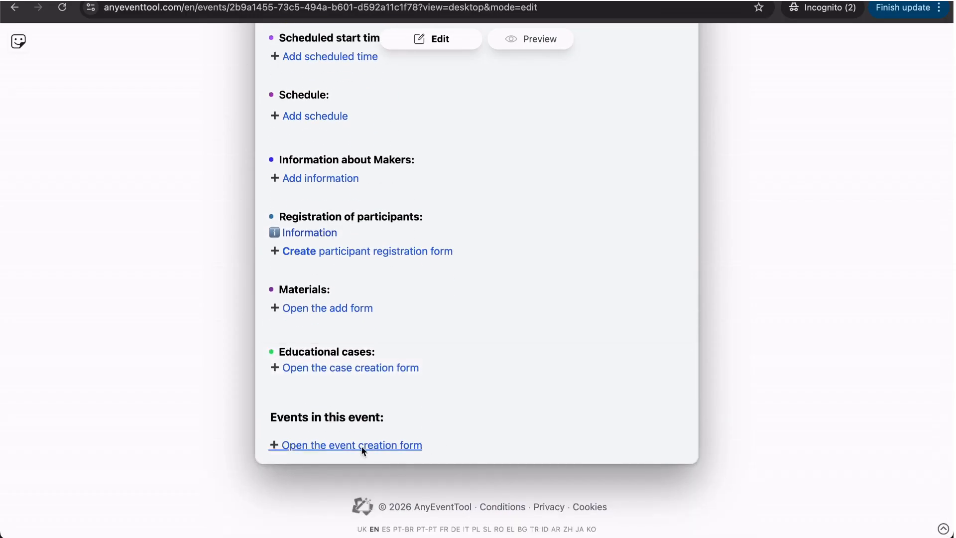
scroll(753, 421, "up", 15)
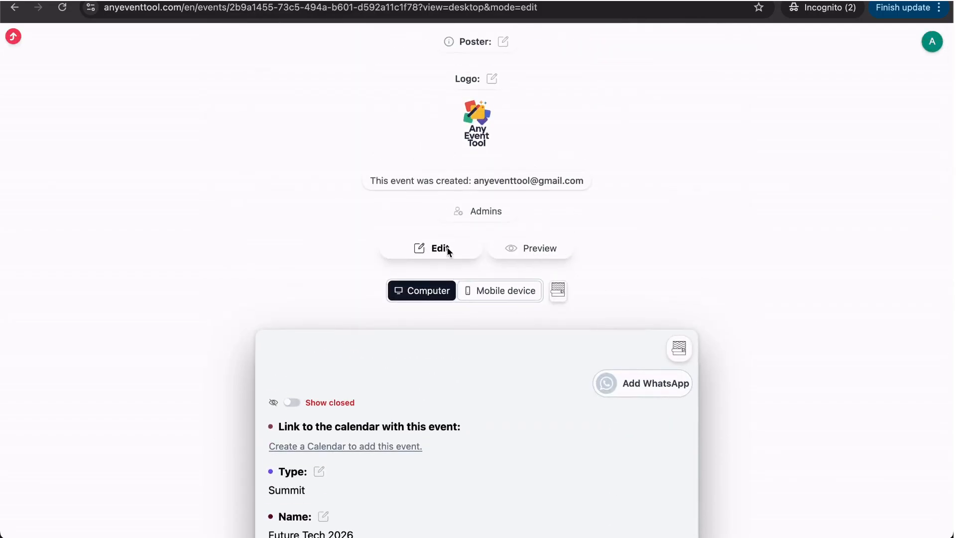
Step: Add the account's own login as an administrator of the event
left_click(479, 213)
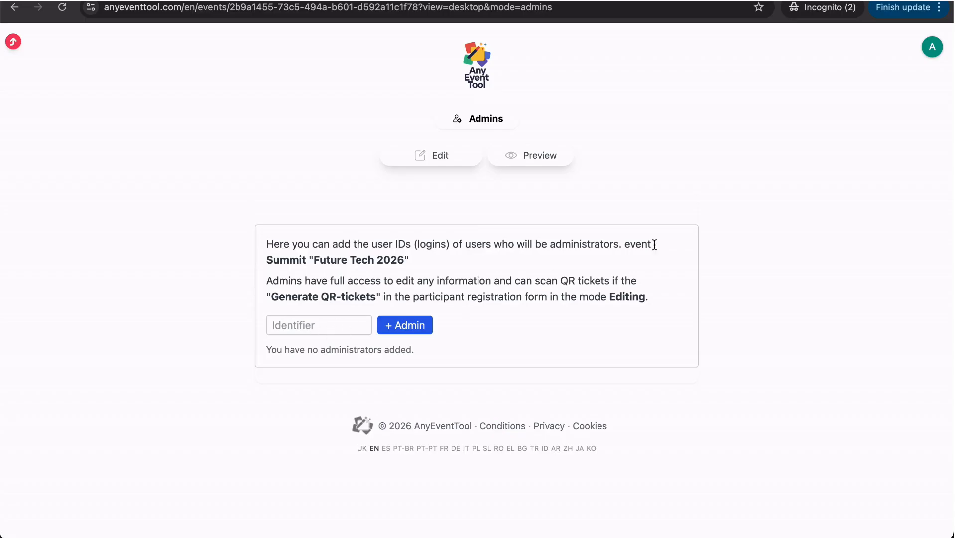
left_click(932, 47)
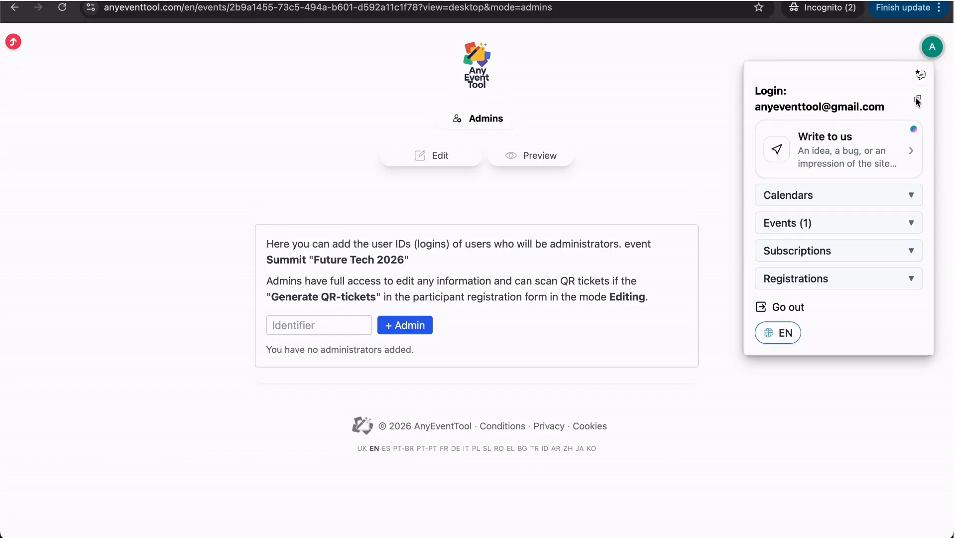
left_click(350, 330)
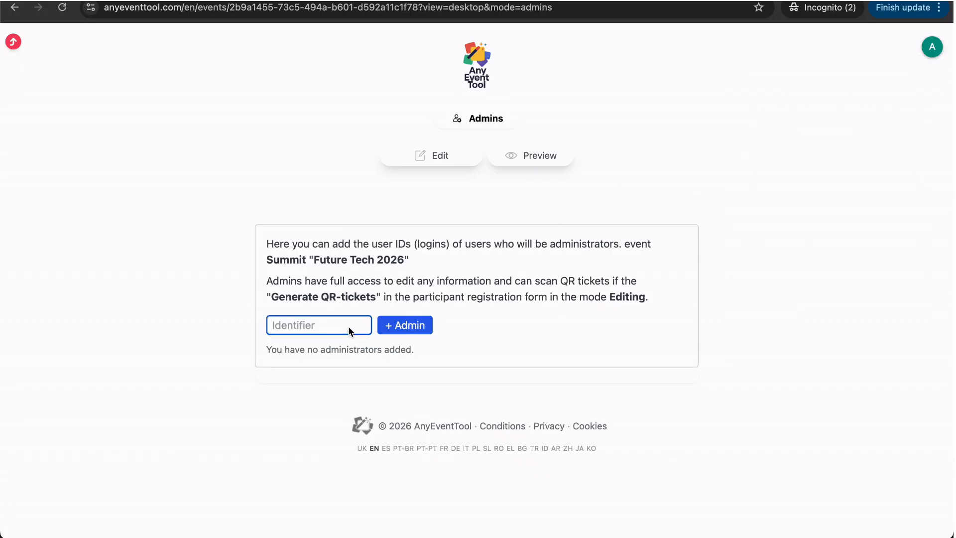
key("super+v")
left_click(404, 328)
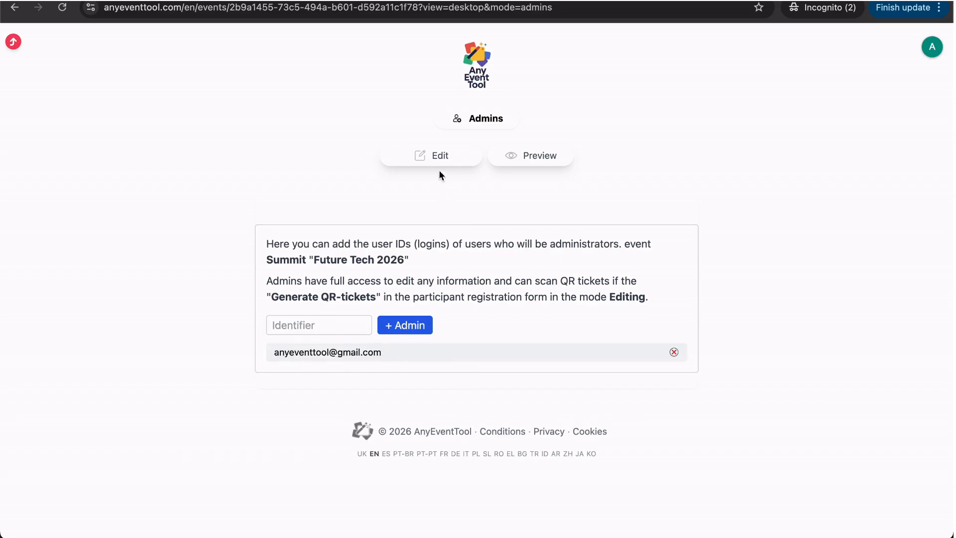
Step: Return to the event's editing page and preview the event while its display is still closed
left_click(436, 157)
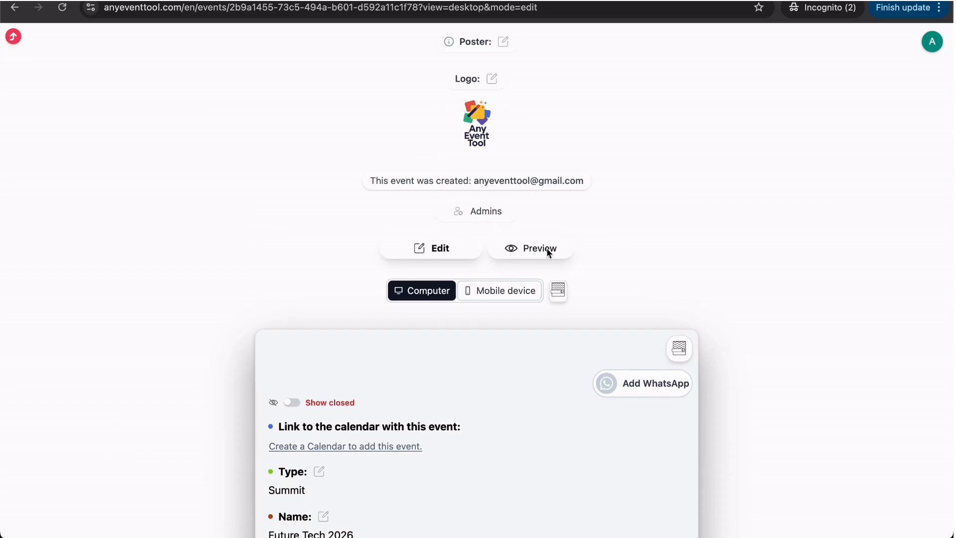
scroll(592, 308, "down", 2)
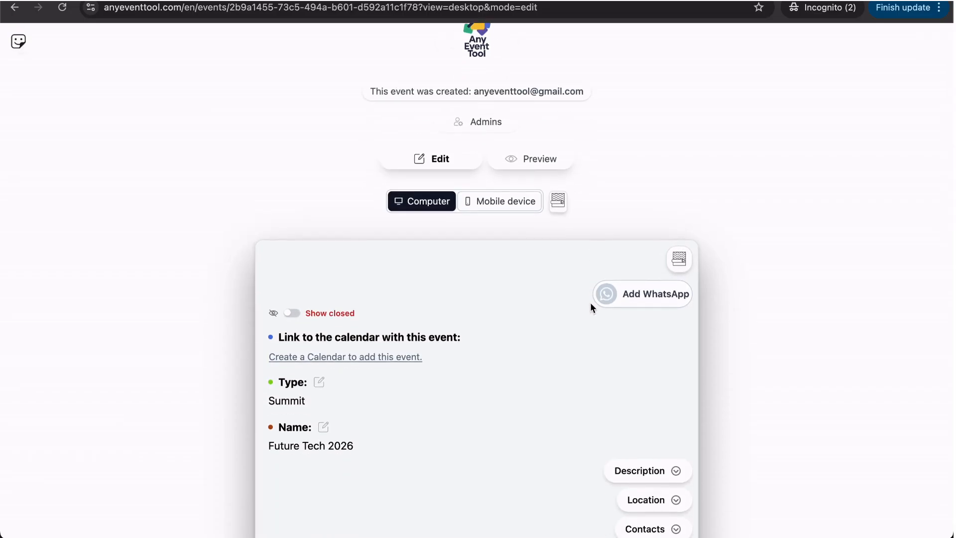
scroll(524, 277, "down", 2)
scroll(523, 276, "down", 1)
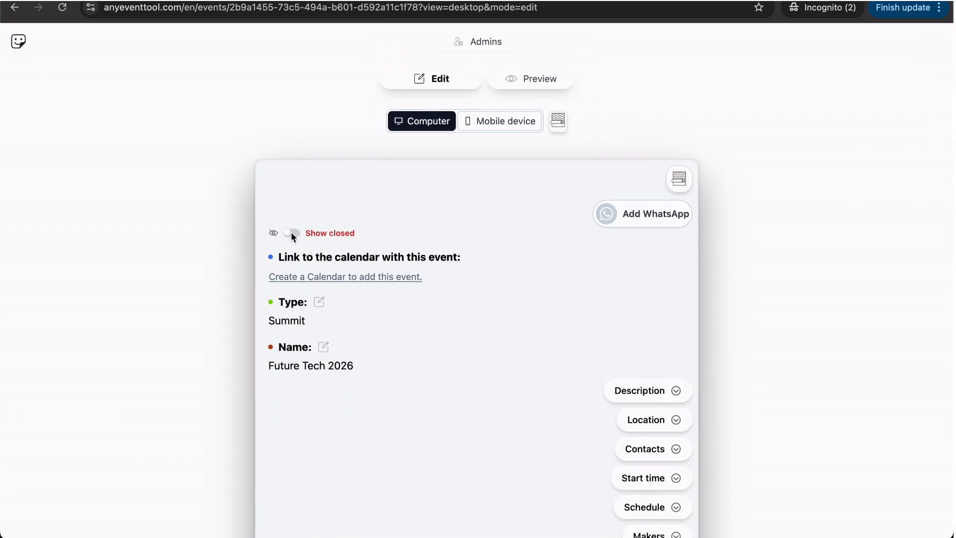
left_click(525, 79)
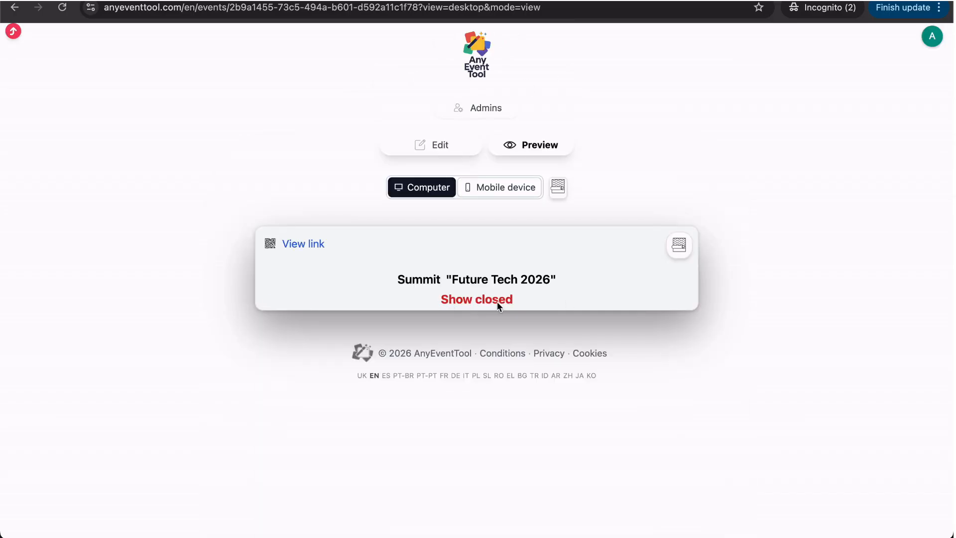
Step: Switch the event's display to open in edit mode and preview the event
left_click(415, 144)
left_click(292, 233)
left_click(523, 80)
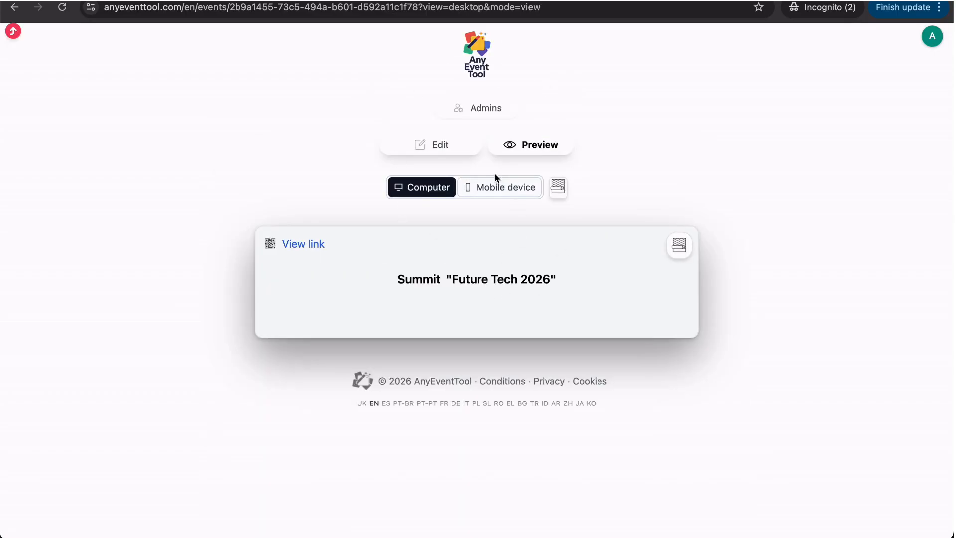
Step: Return to edit mode and upload Future_tech_poster.png as the event's poster
left_click(439, 150)
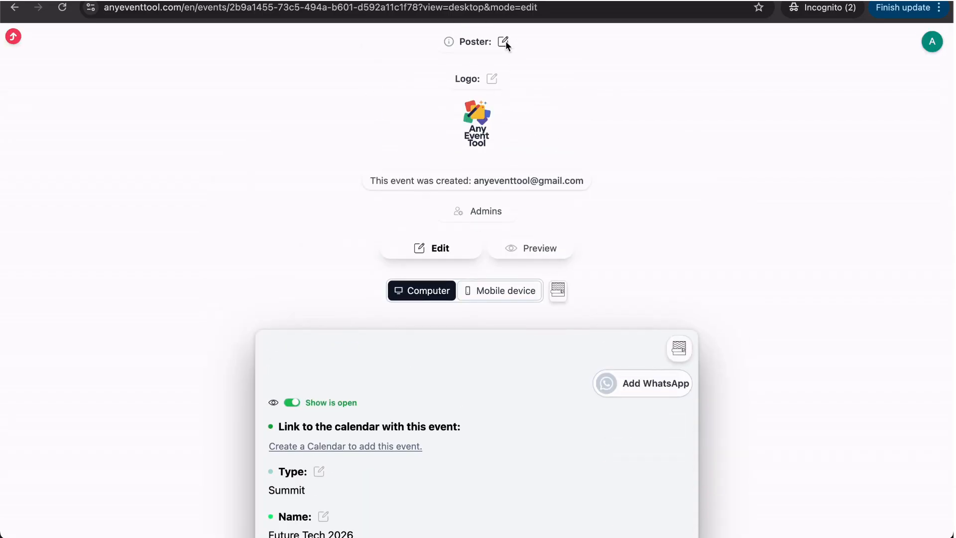
left_click(504, 42)
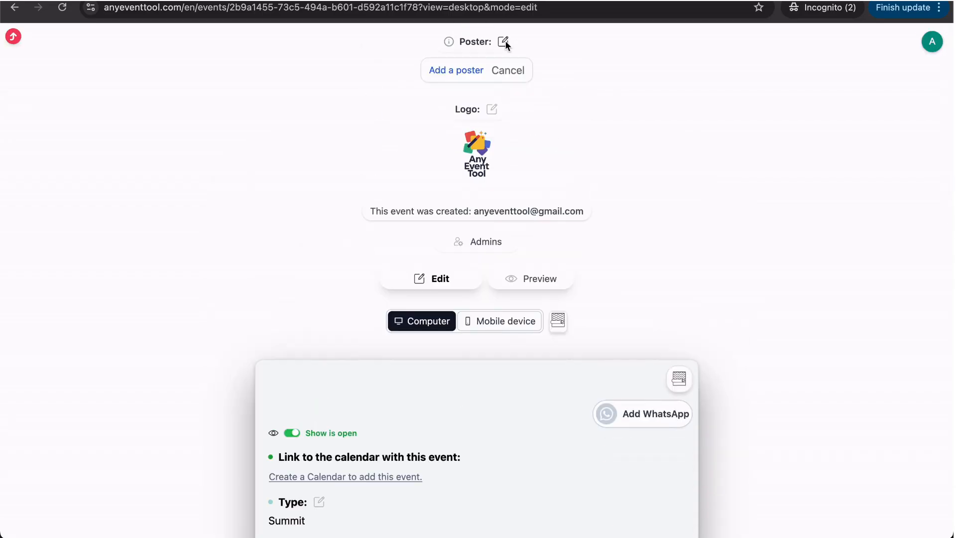
left_click(454, 71)
left_click(407, 217)
double_click(406, 216)
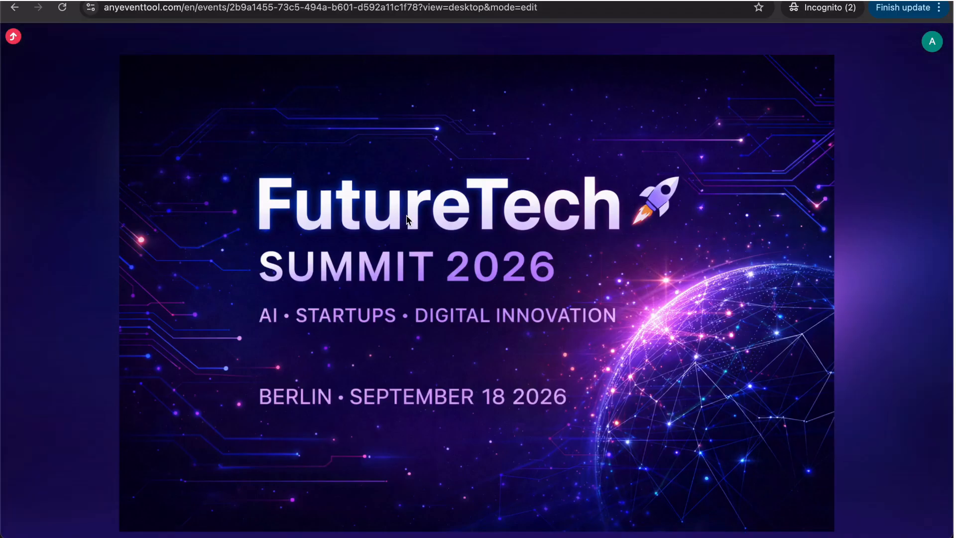
Step: Read the recommended poster size information below the poster and dismiss it
scroll(704, 304, "down", 6)
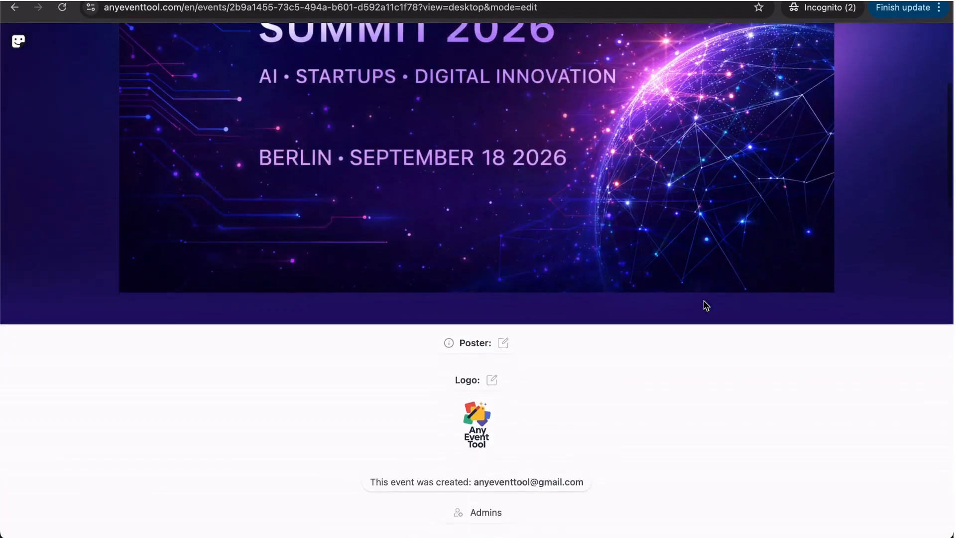
left_click(448, 261)
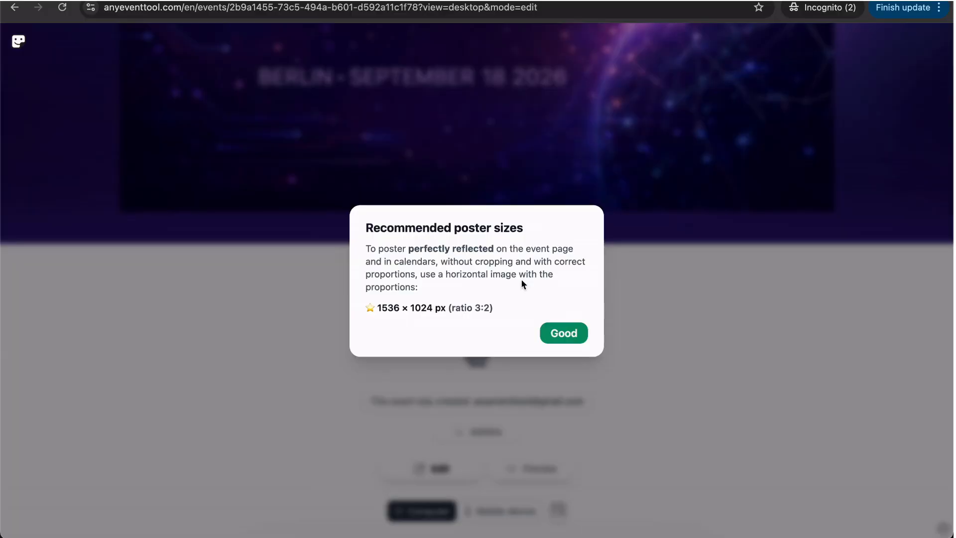
left_click(575, 333)
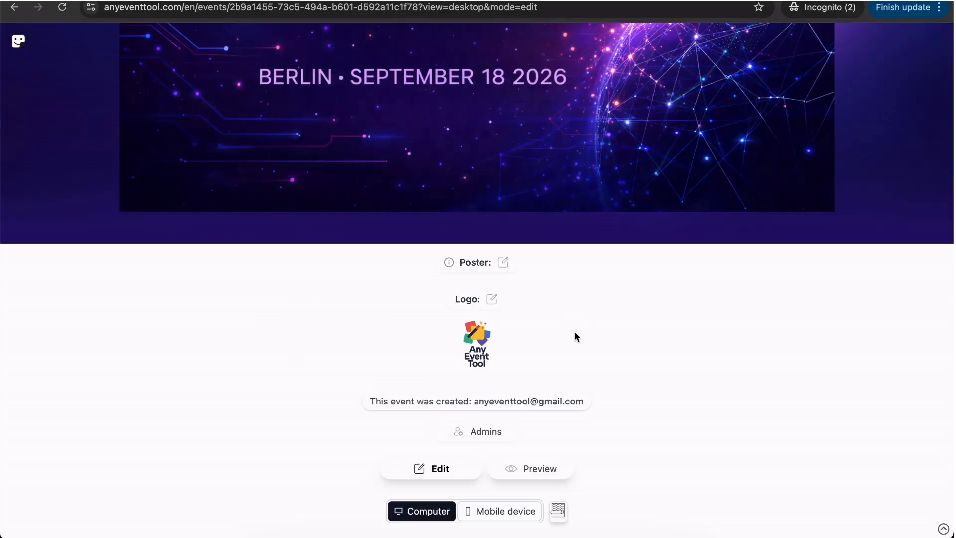
Step: Upload Future_tech_logo_2.png as the event's logo
left_click(491, 300)
left_click(482, 338)
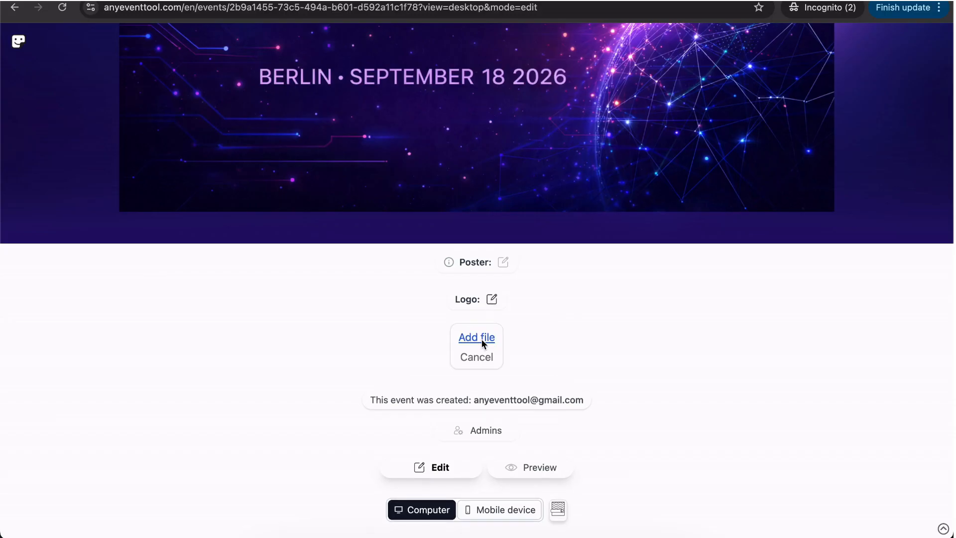
left_click(482, 339)
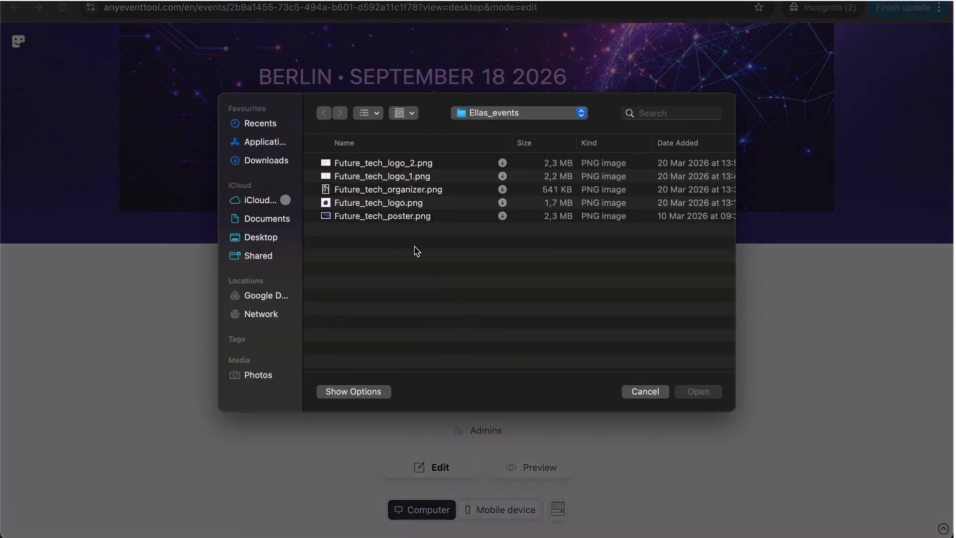
double_click(420, 164)
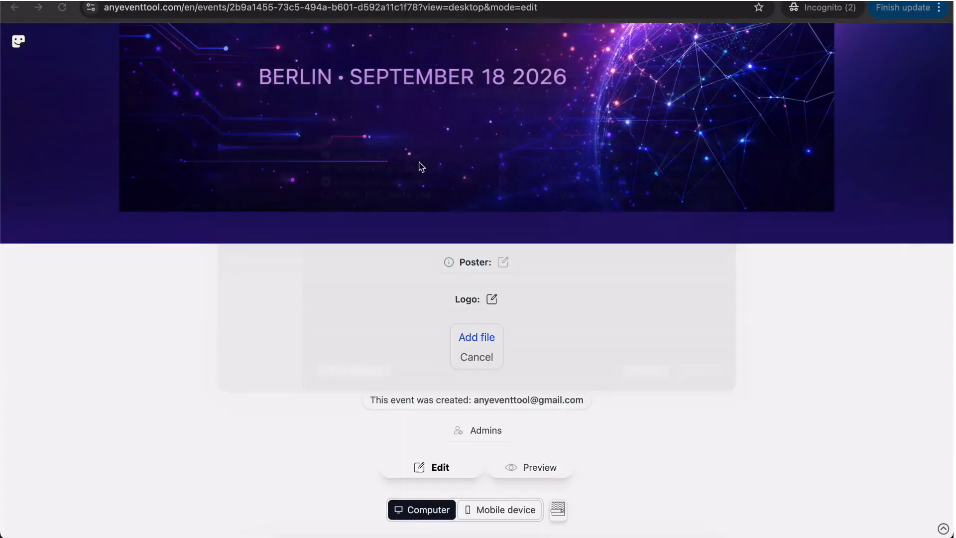
Step: Check the link setting of the uploaded logo and close it without entering a link
scroll(556, 347, "down", 3)
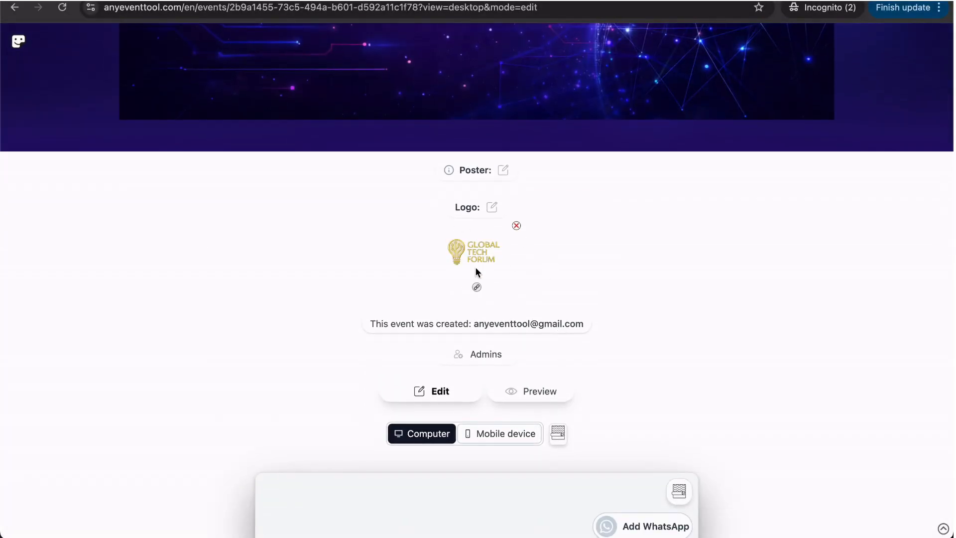
left_click(477, 287)
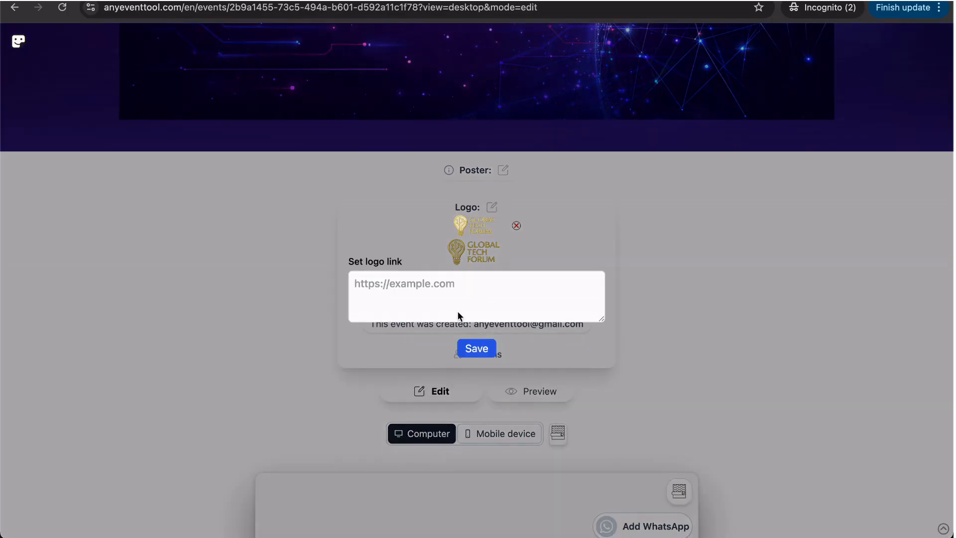
left_click(473, 352)
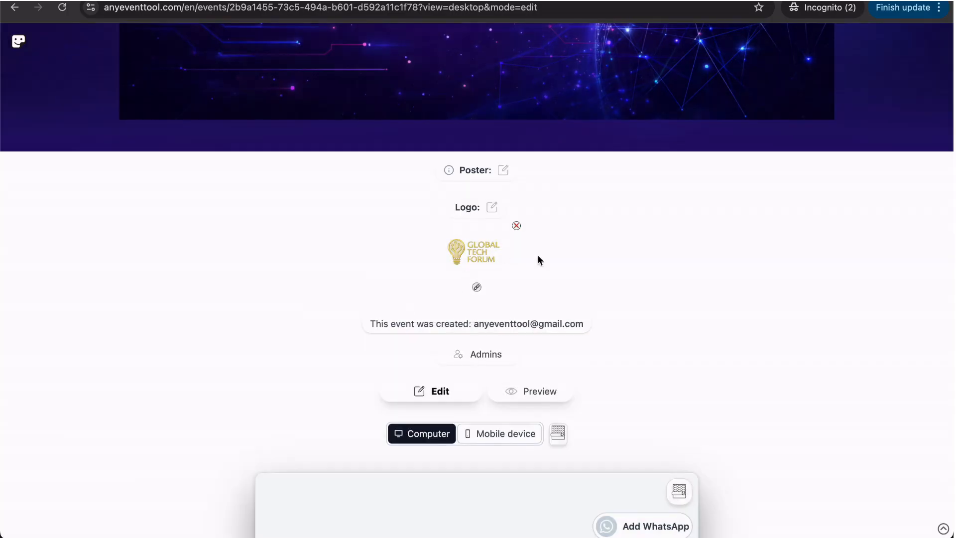
Step: Change the event's type to the custom option "Conference" and save it
scroll(633, 306, "down", 3)
scroll(633, 309, "down", 4)
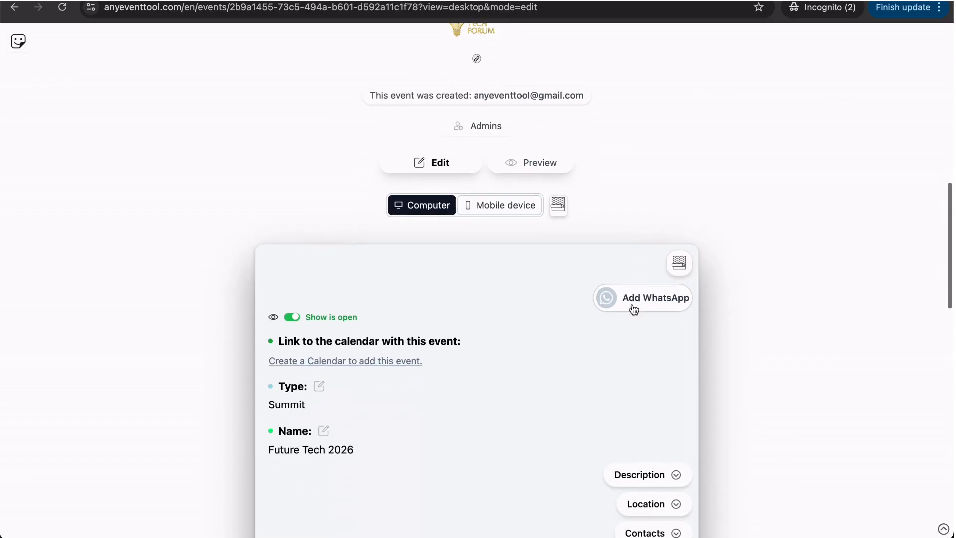
scroll(486, 347, "down", 3)
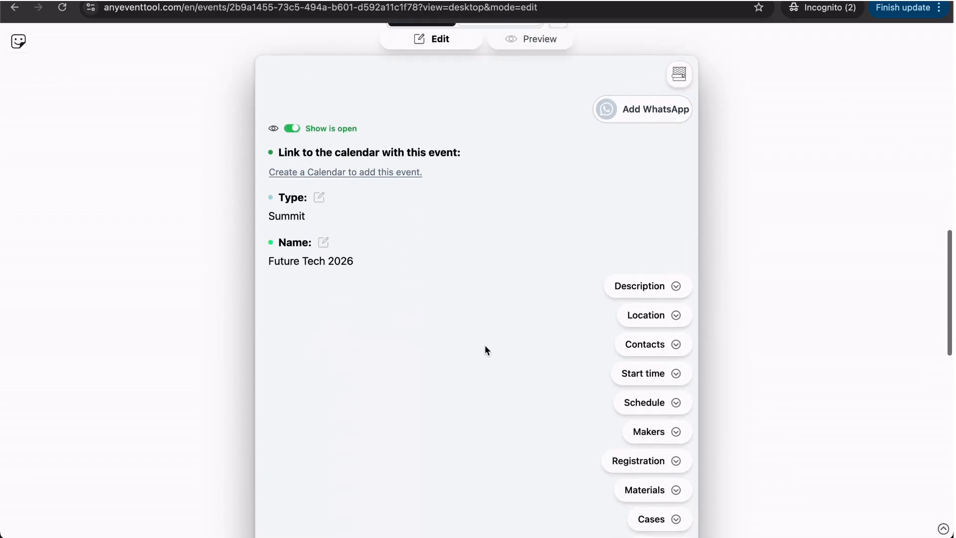
left_click(321, 199)
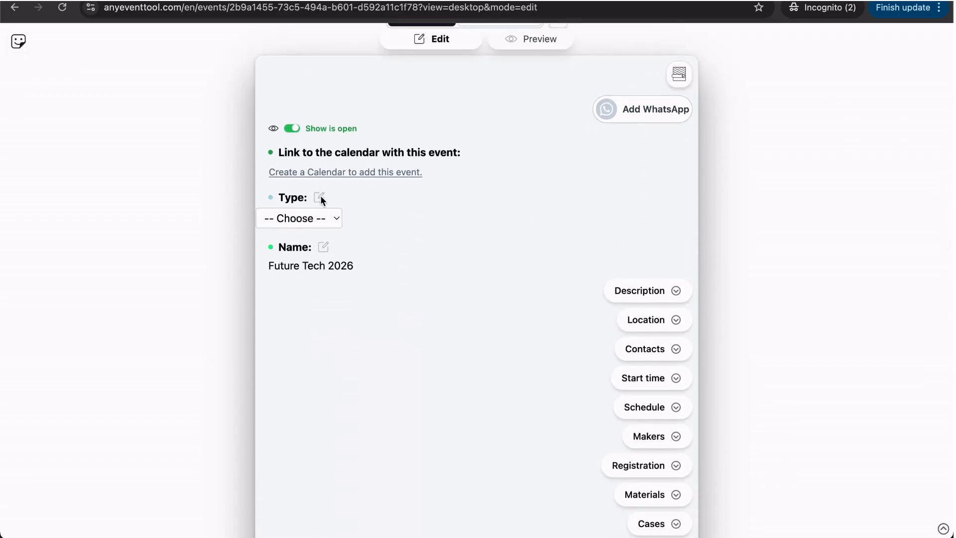
left_click(313, 221)
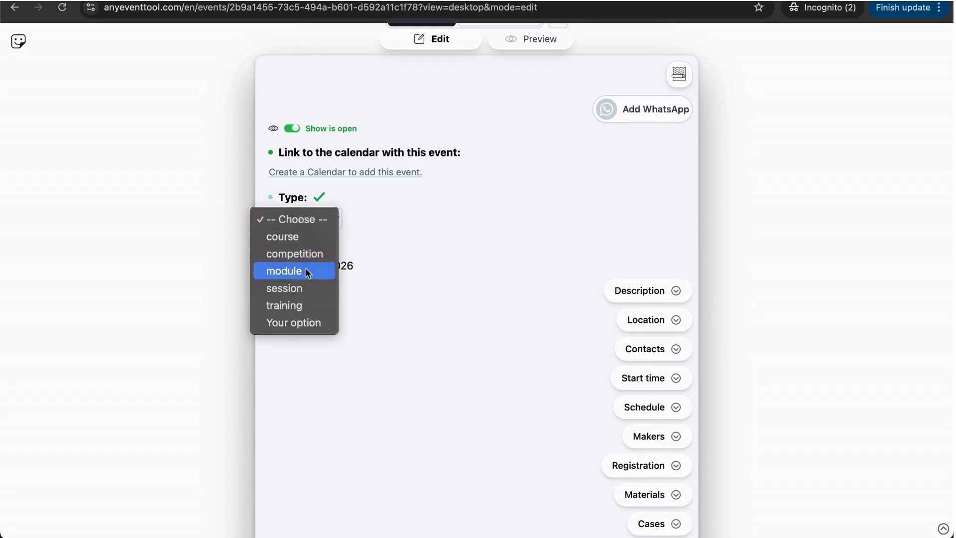
left_click(301, 324)
left_click(304, 248)
type("Conf")
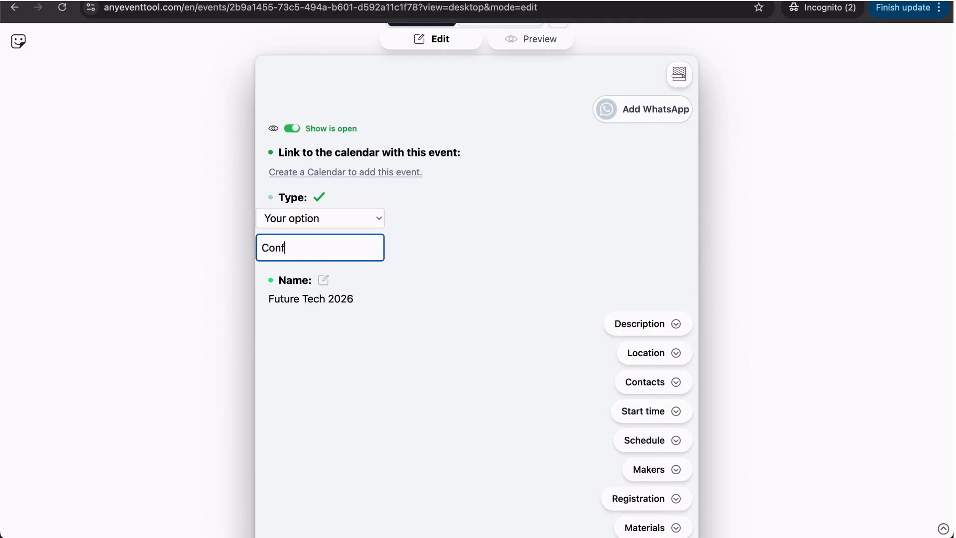
left_click(319, 197)
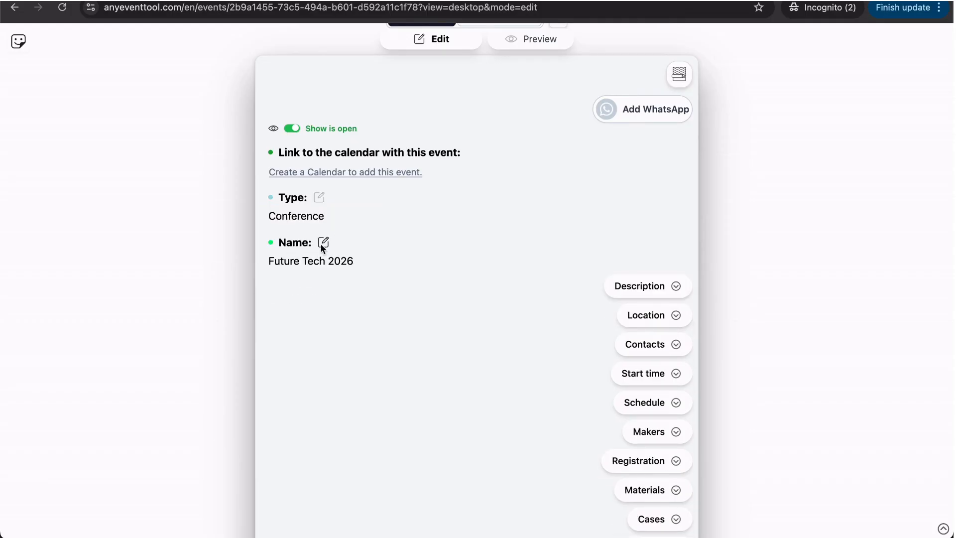
Step: Rename the event as "Summit Future Tech 2026" and save the name
left_click(323, 243)
left_click(263, 269)
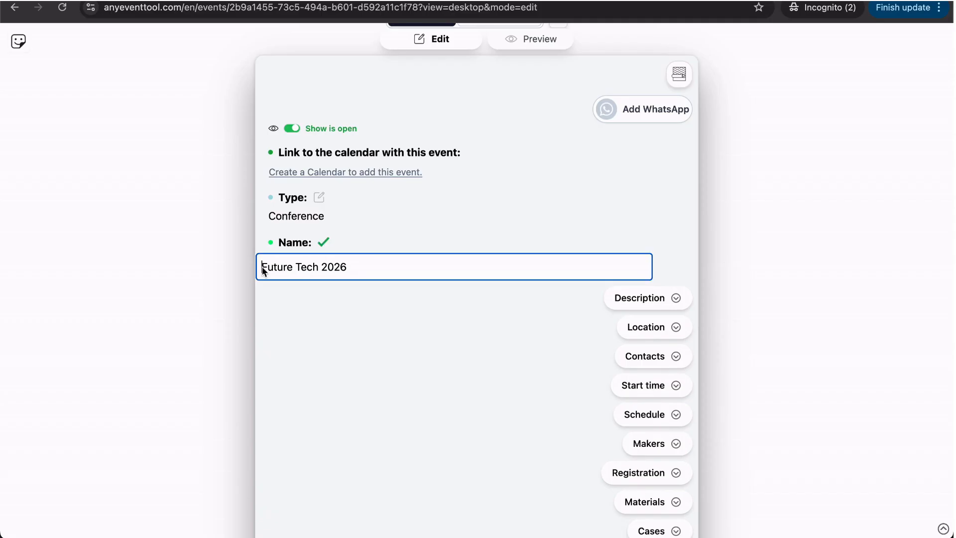
type("Summit")
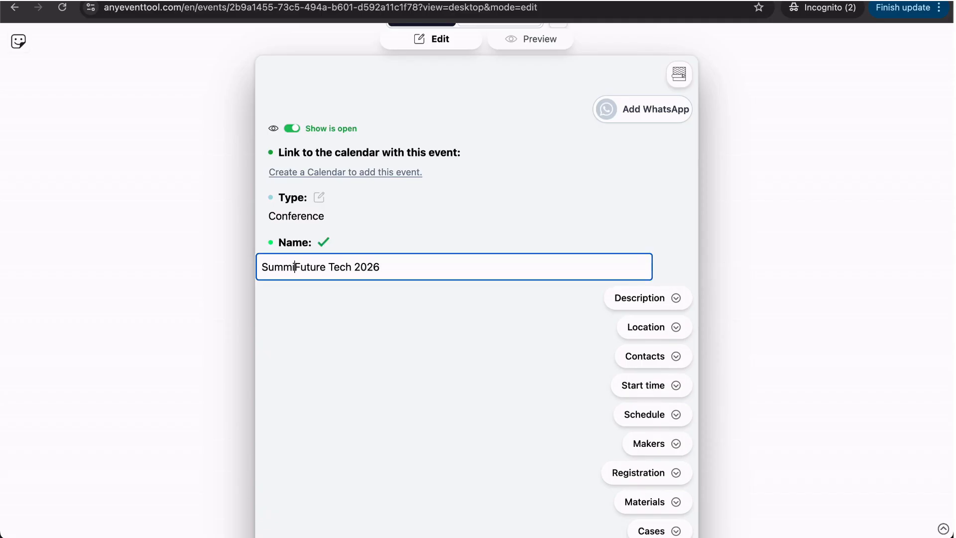
left_click(323, 242)
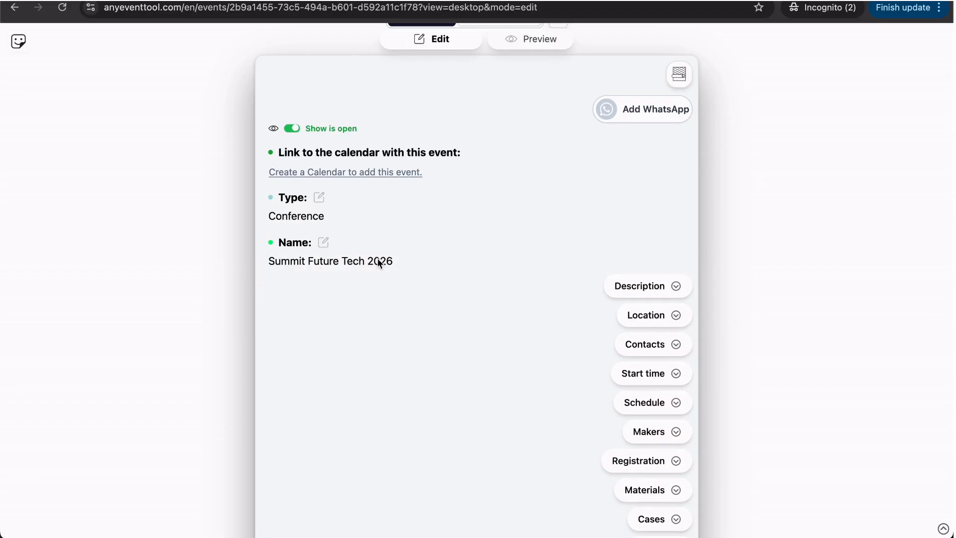
Step: Add the prepared "FutureTech Summit 2026" text from the clipboard history as the event's description
scroll(379, 262, "down", 2)
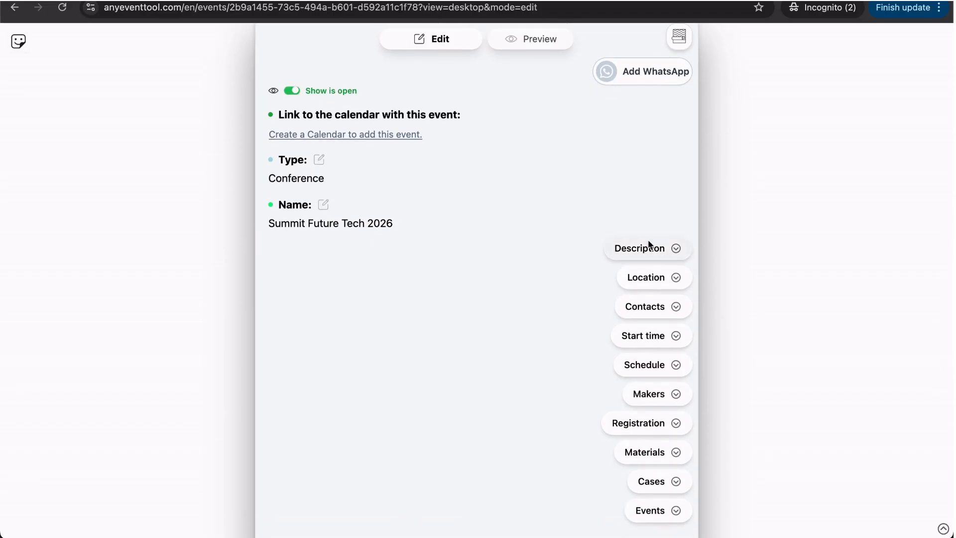
left_click(647, 248)
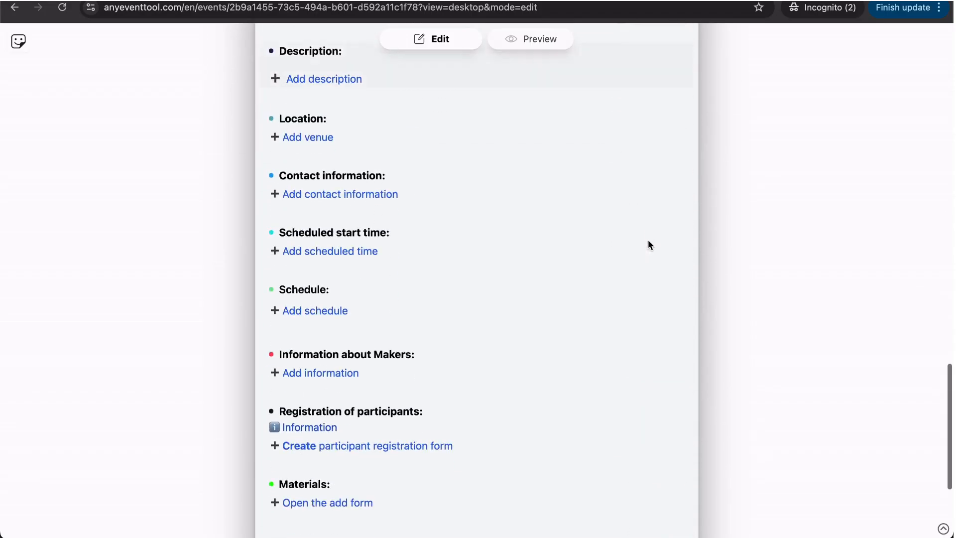
left_click(329, 60)
scroll(329, 89, "up", 3)
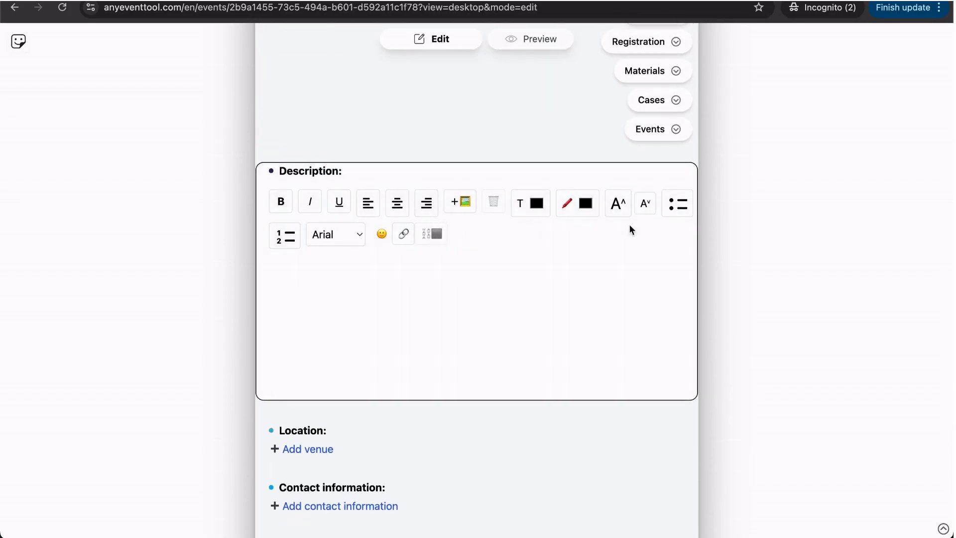
left_click(417, 292)
key("shift+super+c")
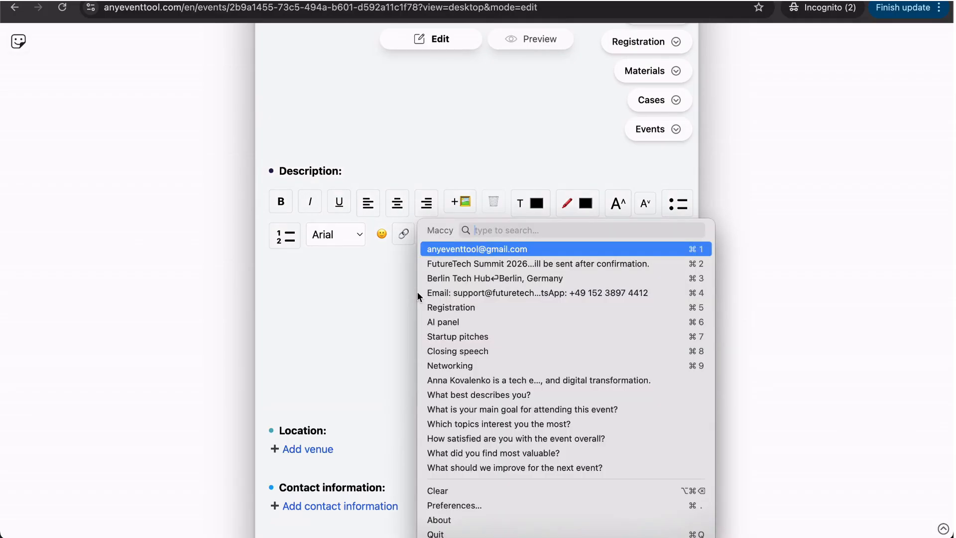
left_click(444, 264)
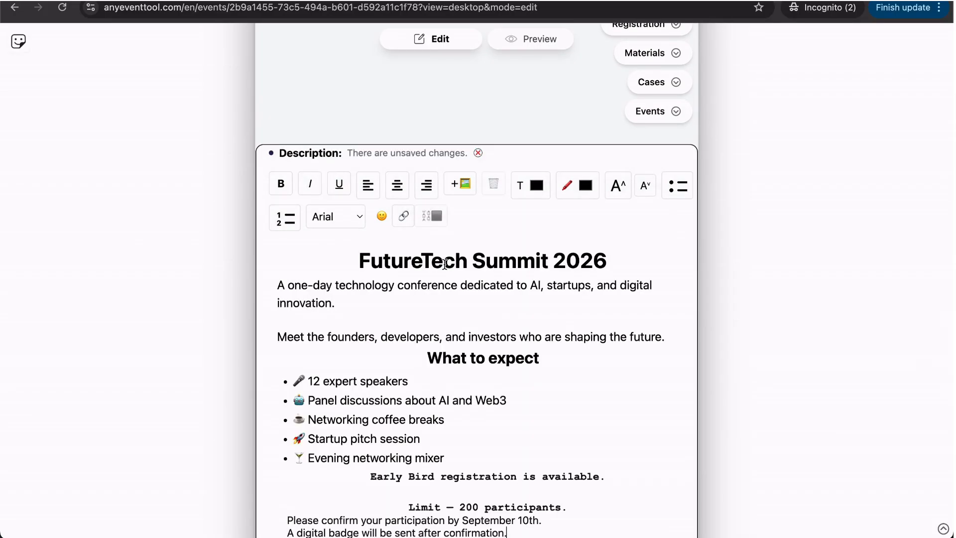
Step: Add a venue to the event and place its map marker in central Berlin
scroll(368, 247, "down", 5)
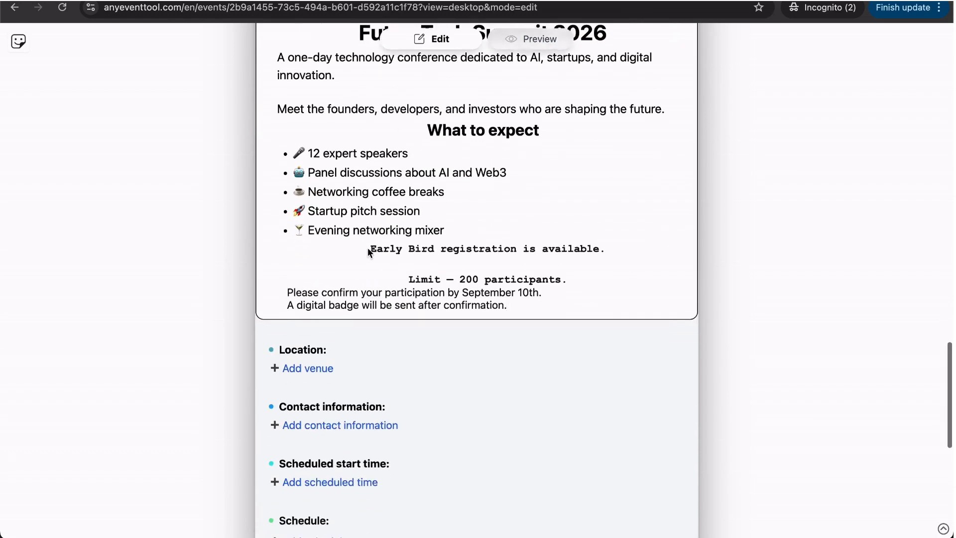
left_click(307, 266)
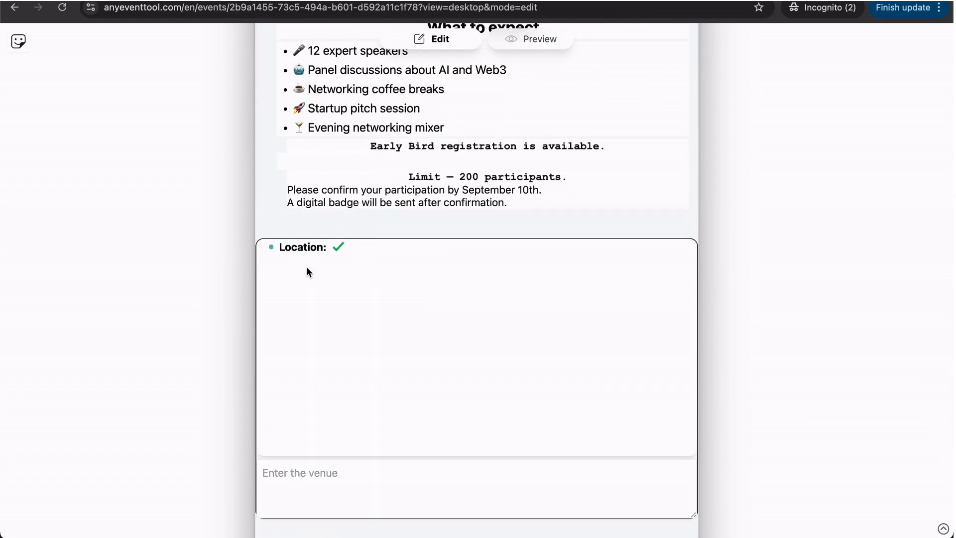
scroll(452, 343, "down", 5)
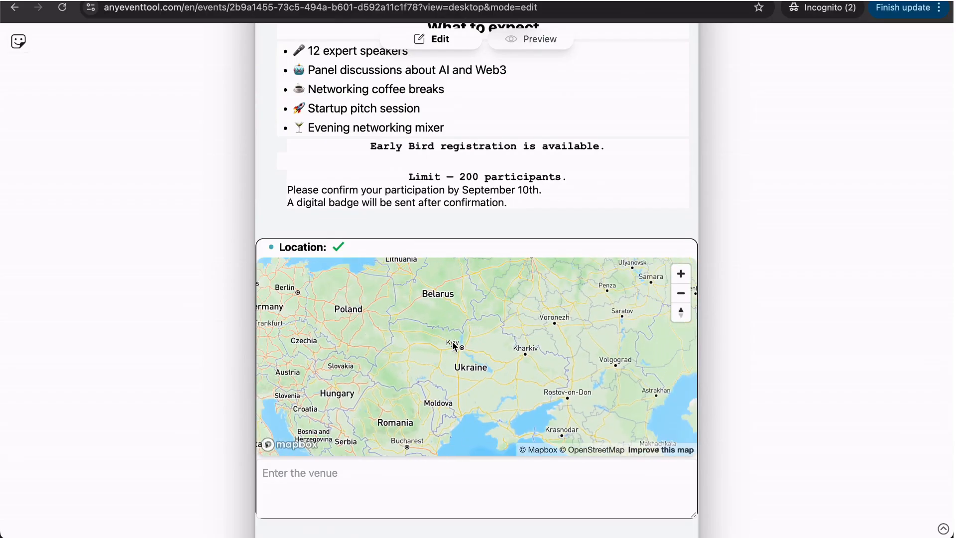
left_click_drag(453, 343, 582, 336)
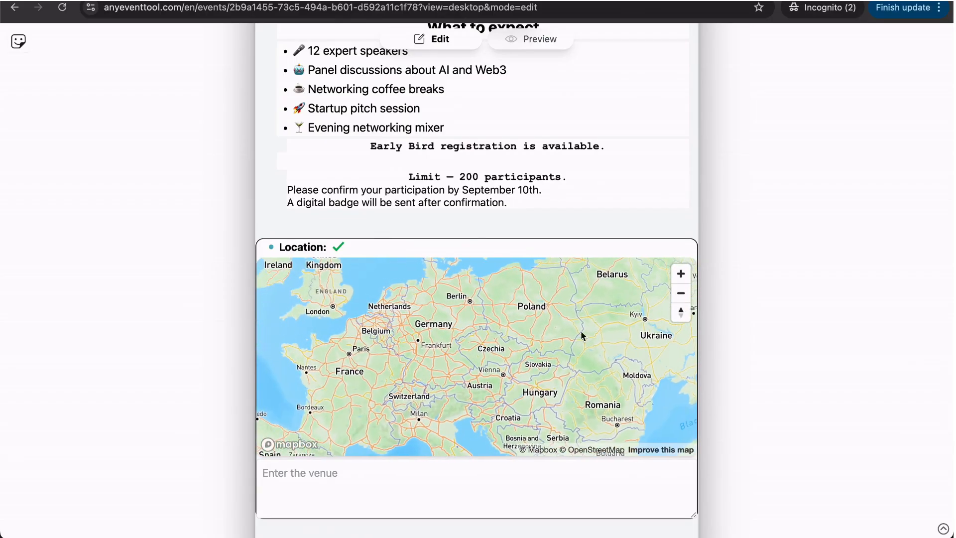
scroll(470, 303, "up", 5)
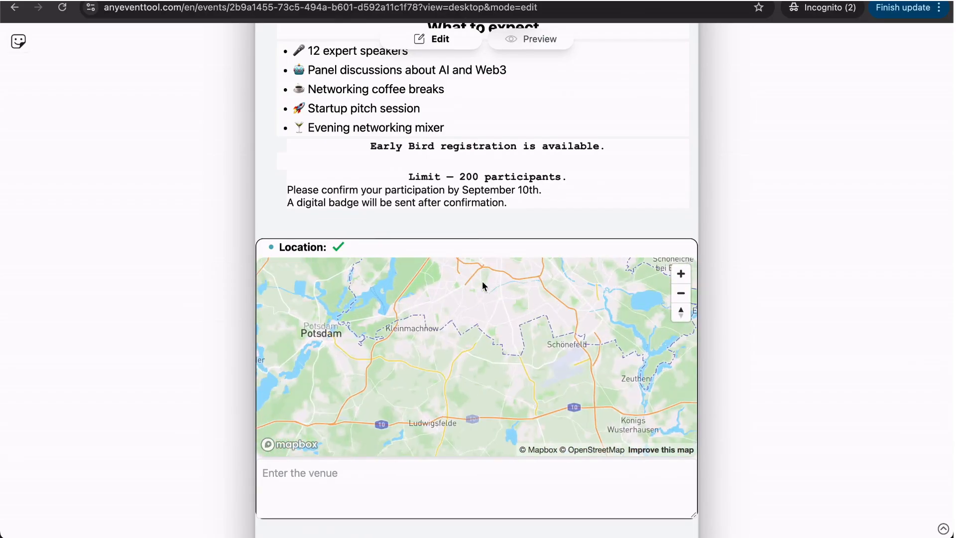
scroll(479, 345, "up", 5)
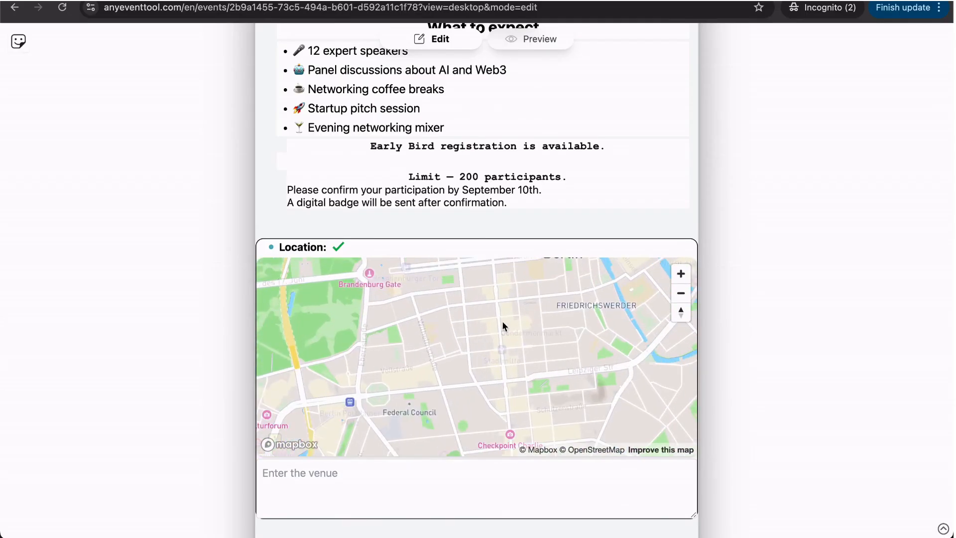
scroll(573, 279, "up", 5)
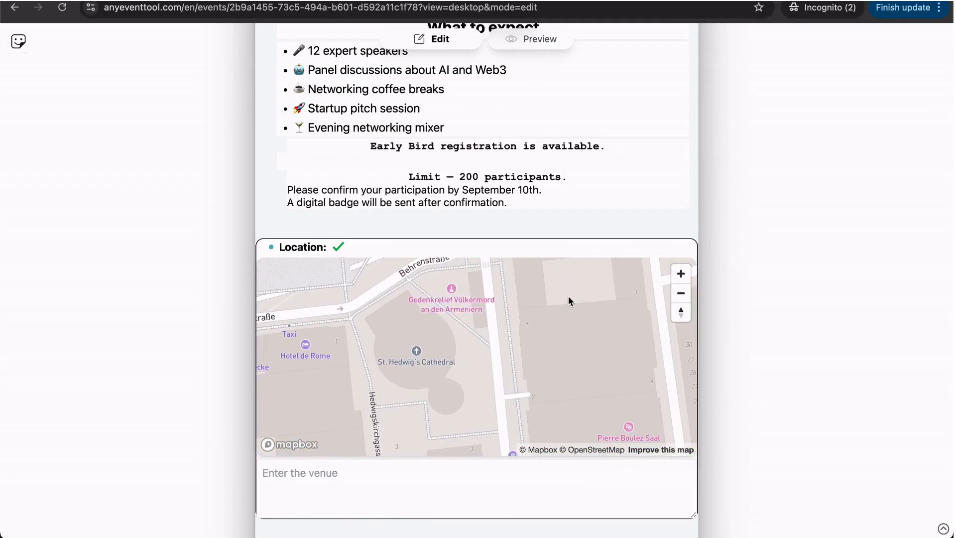
left_click(543, 380)
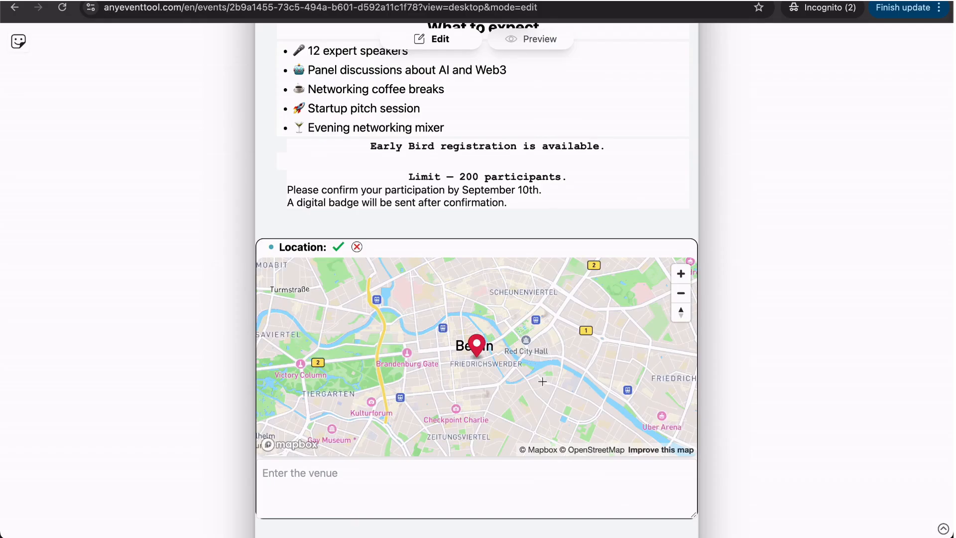
Step: Enter "Berlin Tech Hub" and "Berlin, Germany" from the clipboard history as the venue text and save the location
left_click(431, 480)
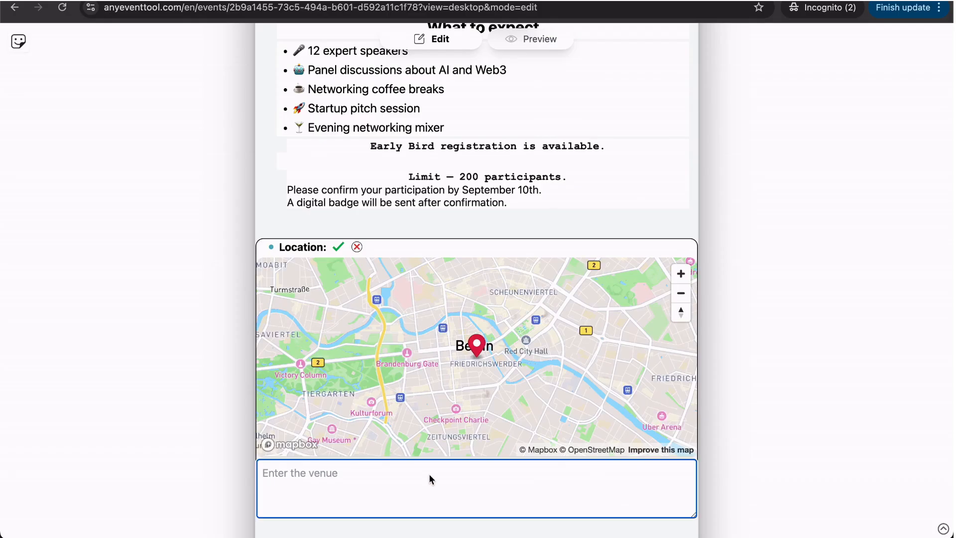
key("super+shift+c")
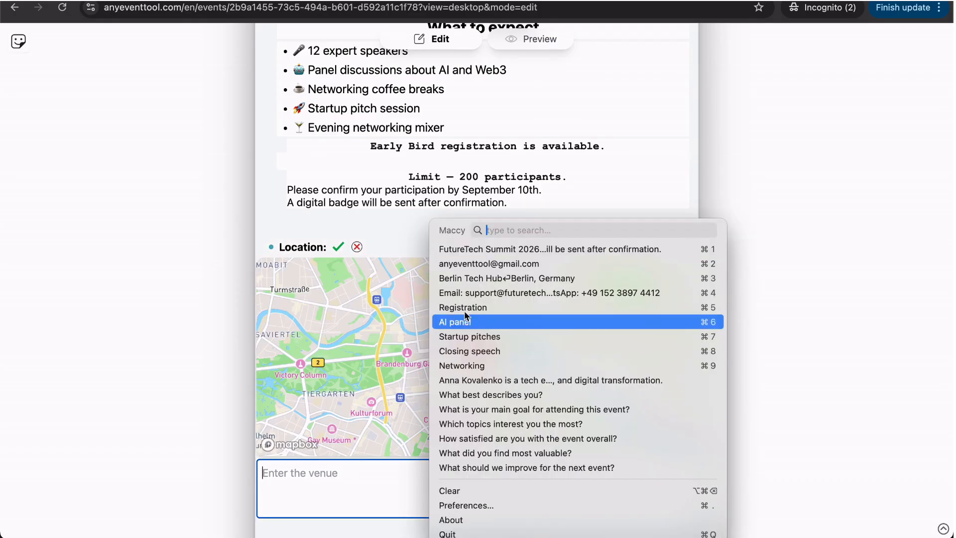
left_click(495, 276)
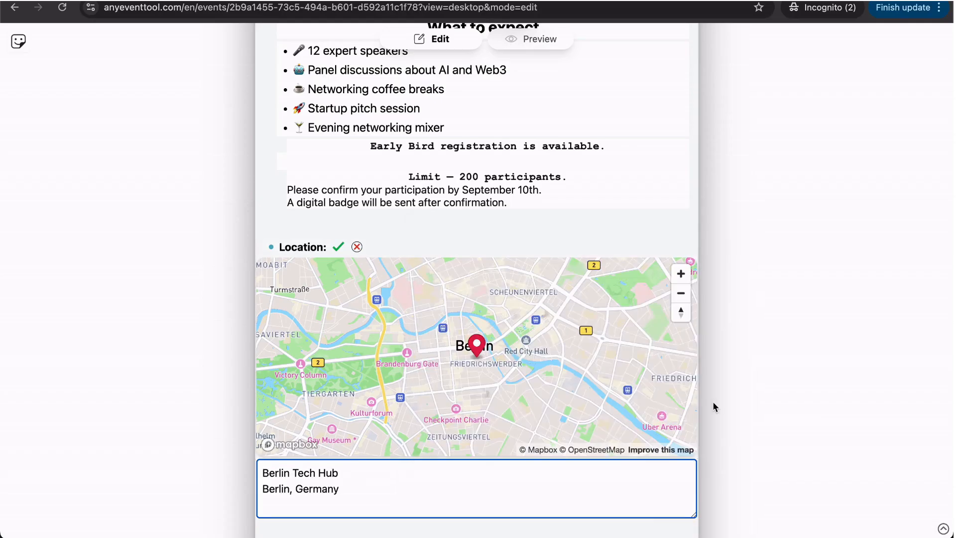
scroll(713, 402, "down", 2)
scroll(712, 407, "down", 1)
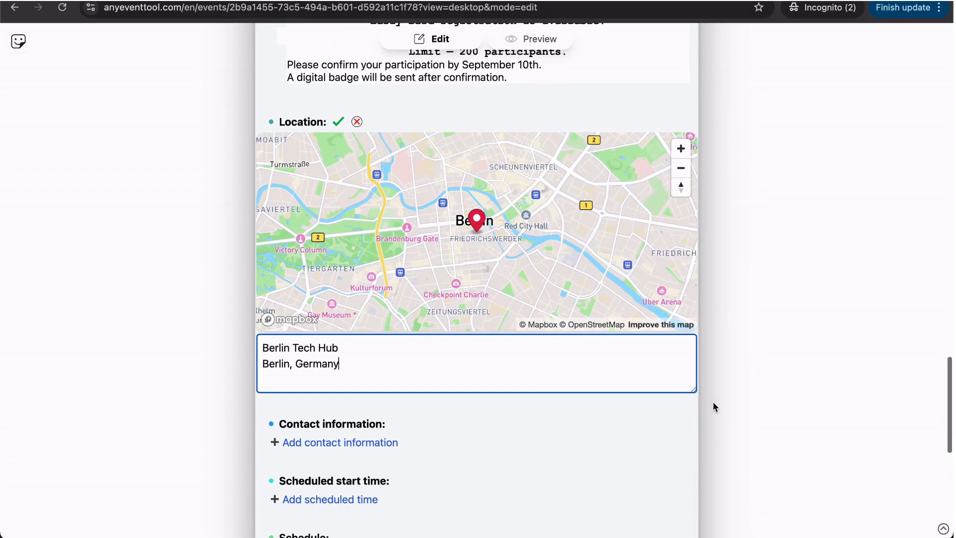
left_click(339, 122)
Step: Add the support e-mail and WhatsApp number from the clipboard history as the event's contact information and save it
scroll(258, 428, "down", 2)
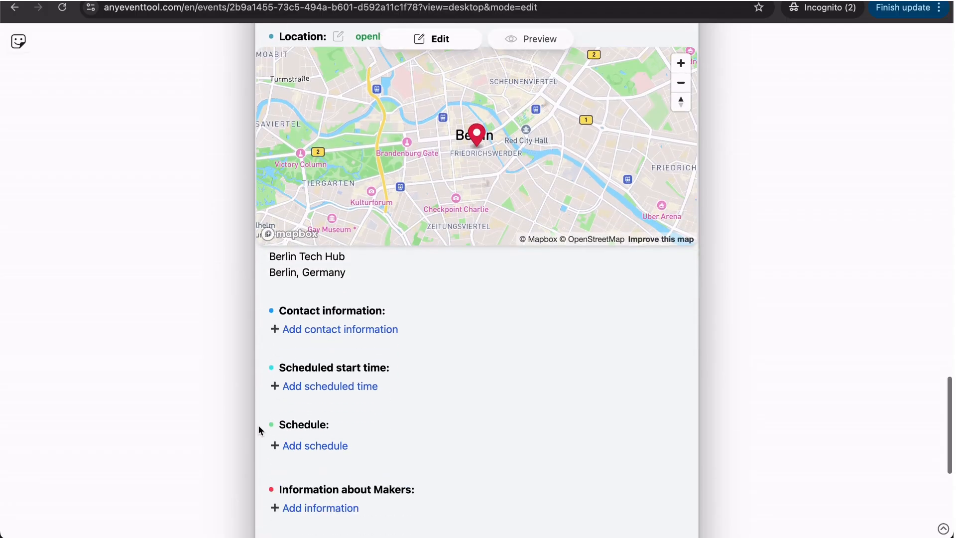
left_click(314, 330)
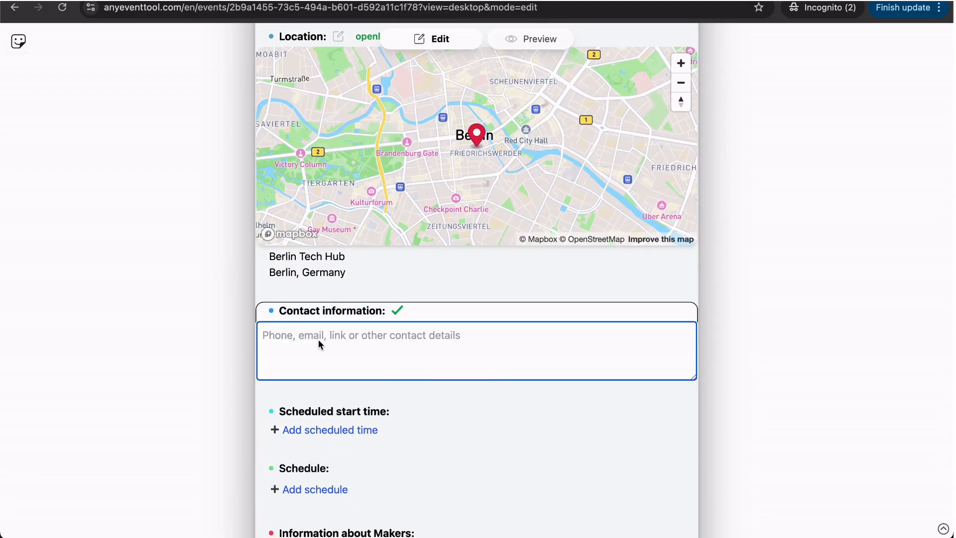
key("super+shift+c")
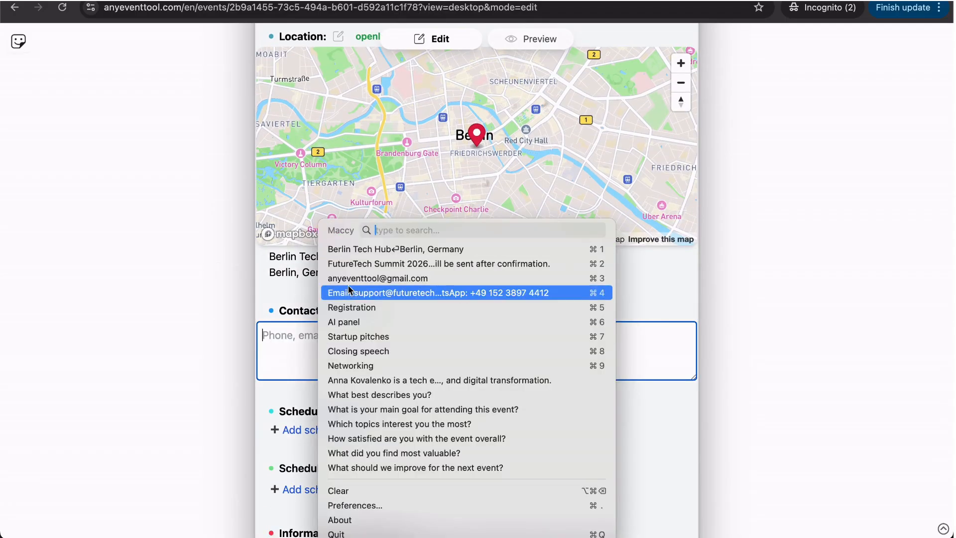
left_click(398, 293)
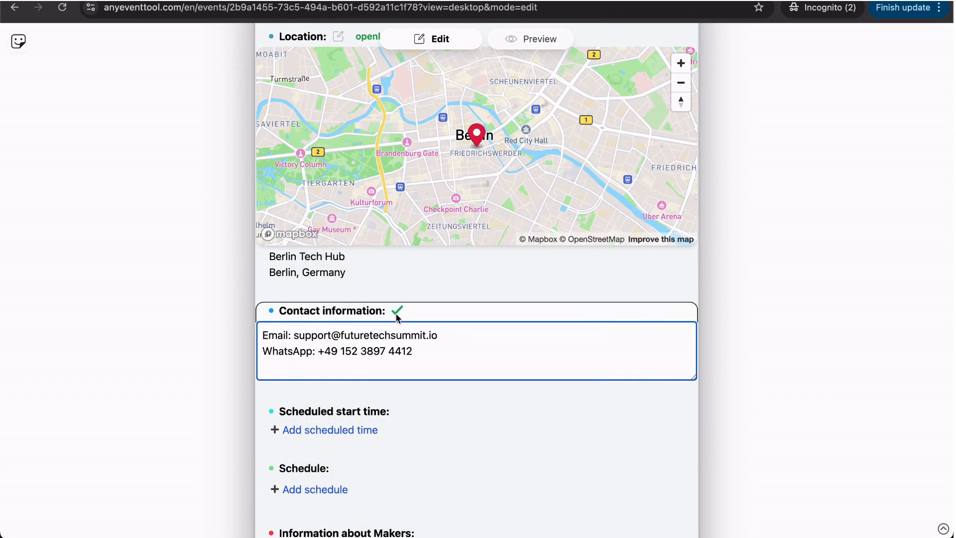
left_click(397, 311)
Step: Set the event's scheduled start time to 18 September 2026, 10:00 AM, and save it
scroll(362, 365, "down", 3)
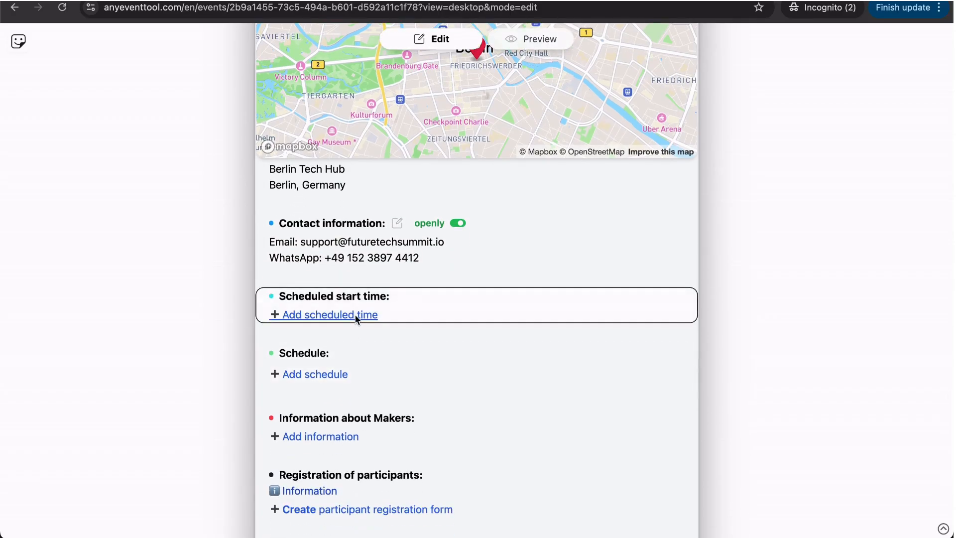
left_click(354, 315)
left_click(355, 317)
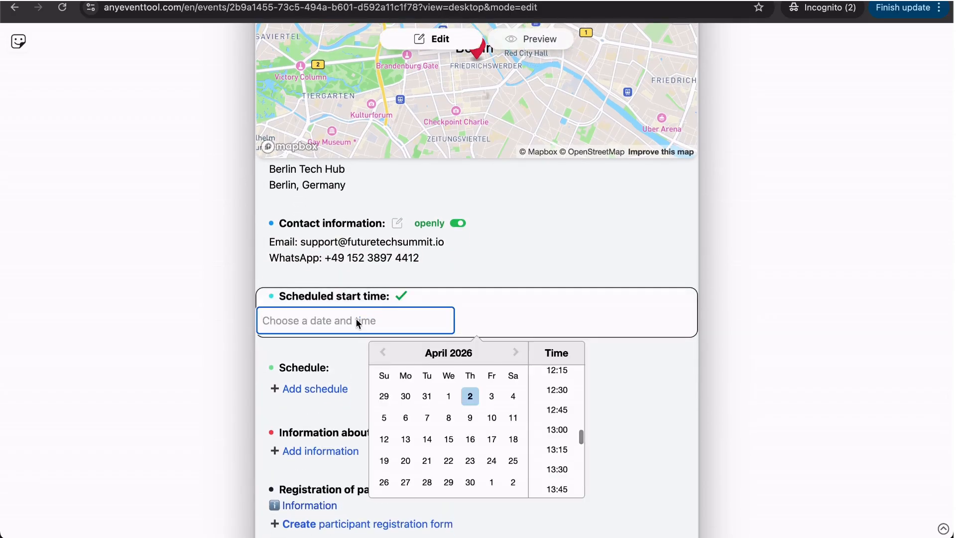
left_click(516, 352)
left_click(517, 352)
left_click(517, 352)
left_click(517, 352)
left_click(517, 352)
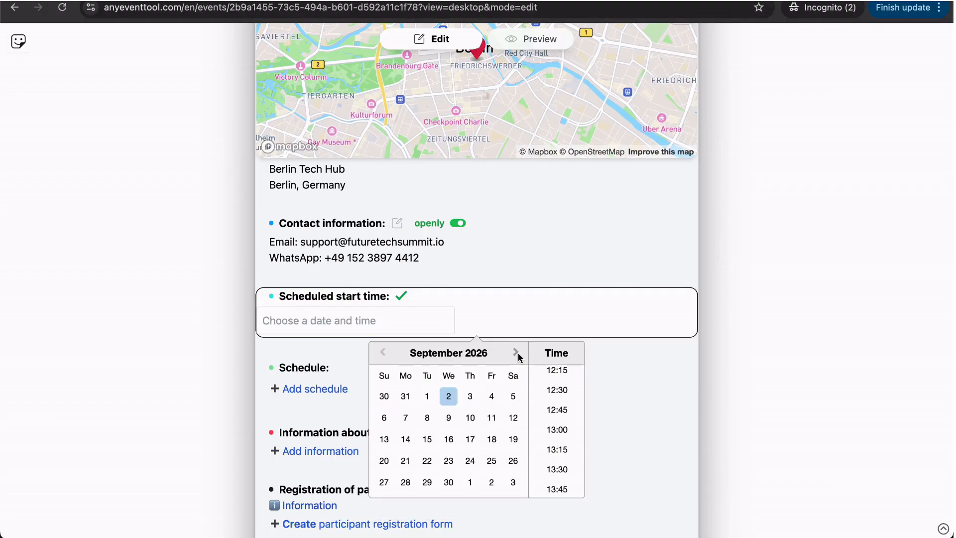
left_click(492, 440)
scroll(562, 398, "up", 3)
scroll(560, 393, "up", 3)
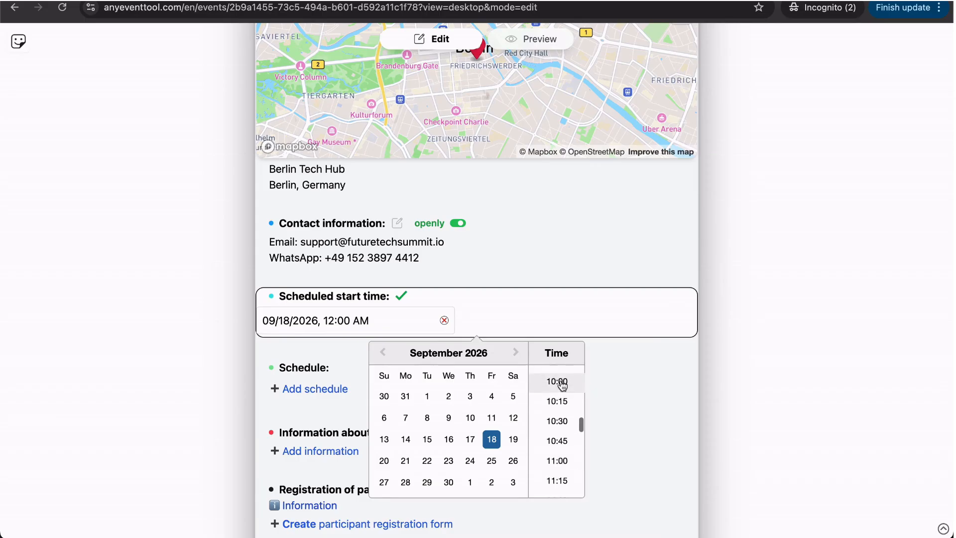
left_click(554, 381)
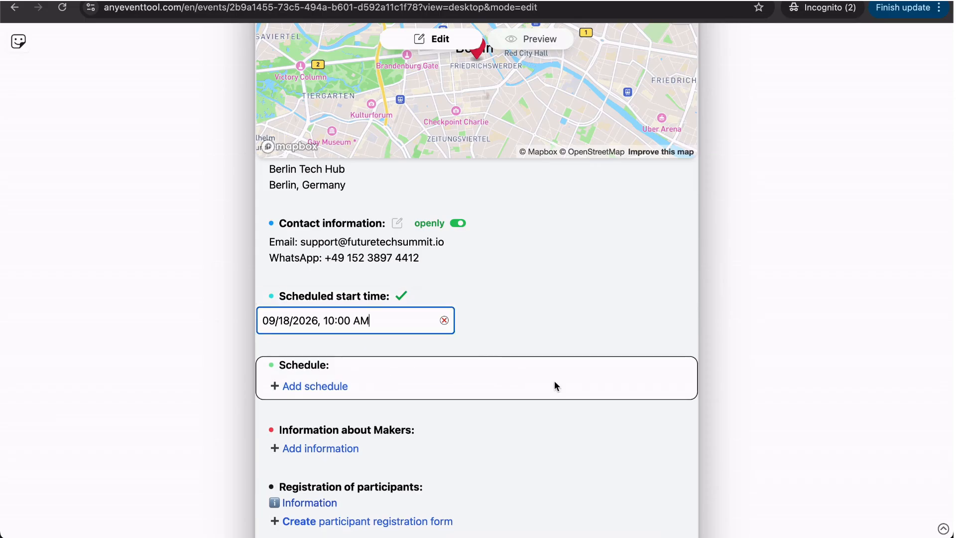
left_click(401, 295)
Step: Add a schedule to the event, check the PDF file option, and keep the "Create a schedule" option selected
scroll(363, 352, "down", 3)
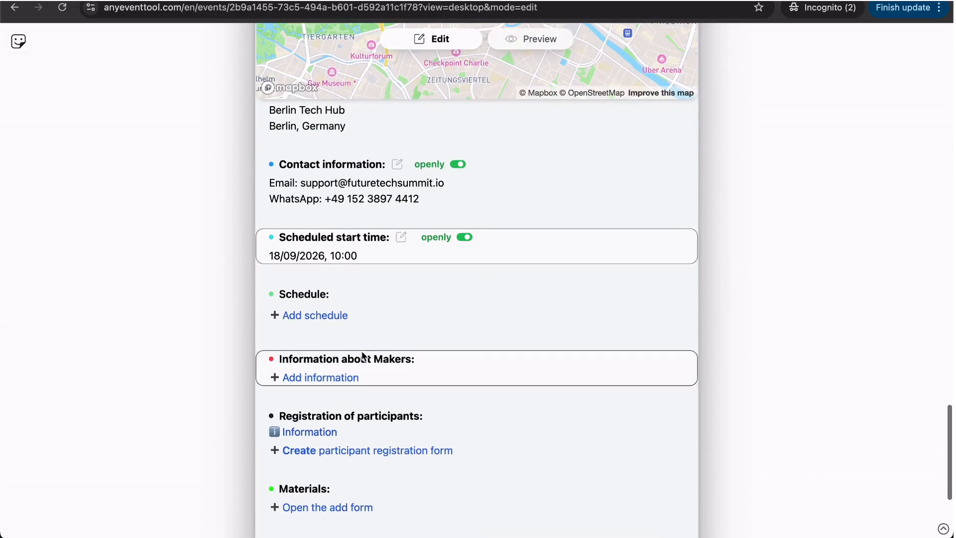
left_click(309, 315)
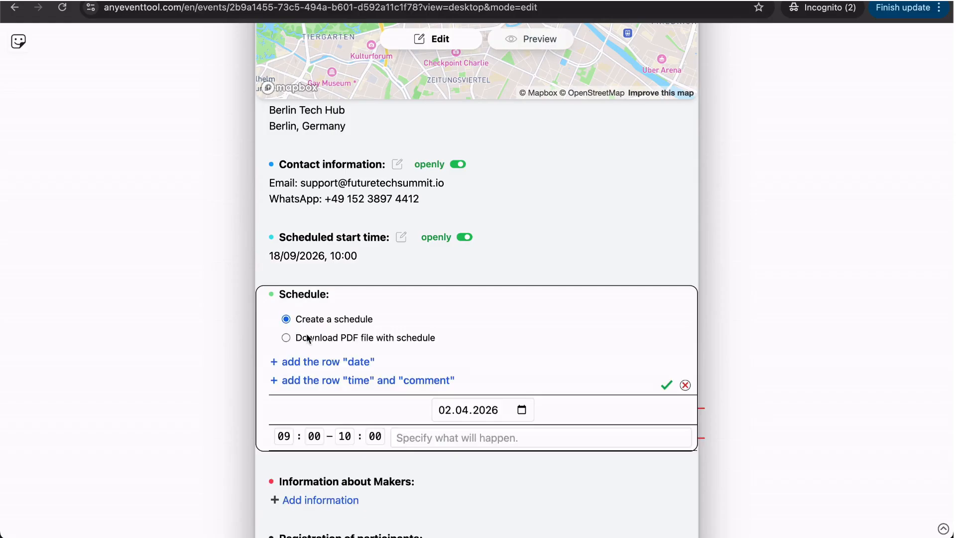
scroll(457, 403, "down", 2)
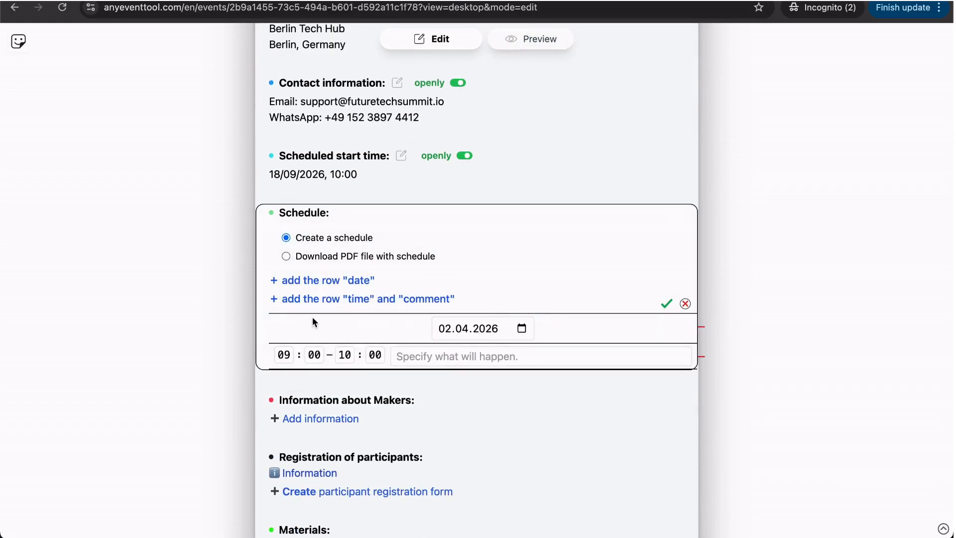
left_click(286, 257)
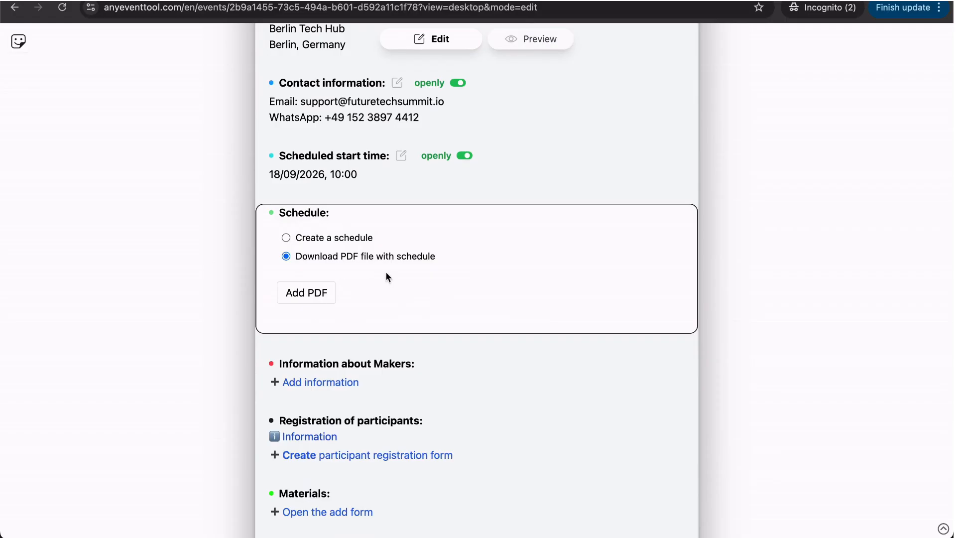
left_click(286, 239)
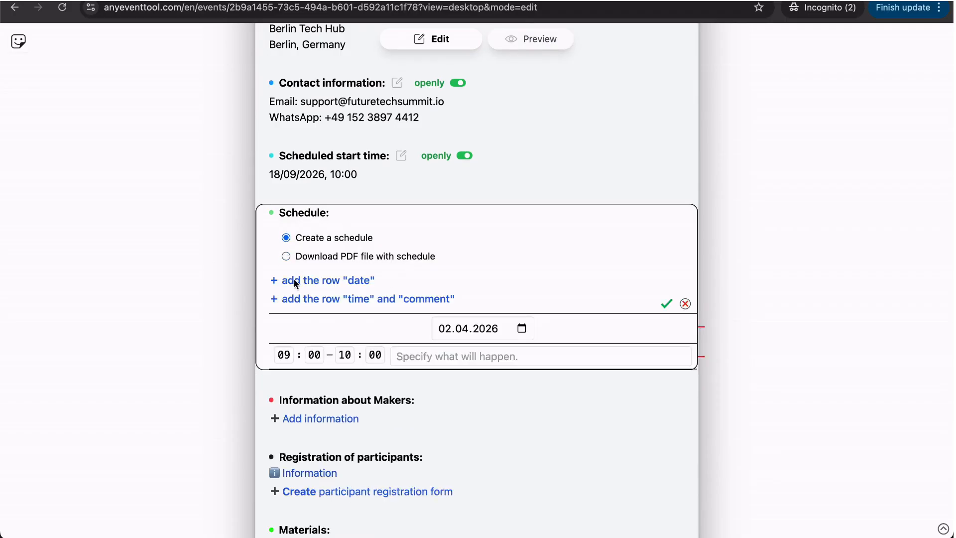
Step: Set the date row of the schedule to 18.09.2026
left_click(489, 330)
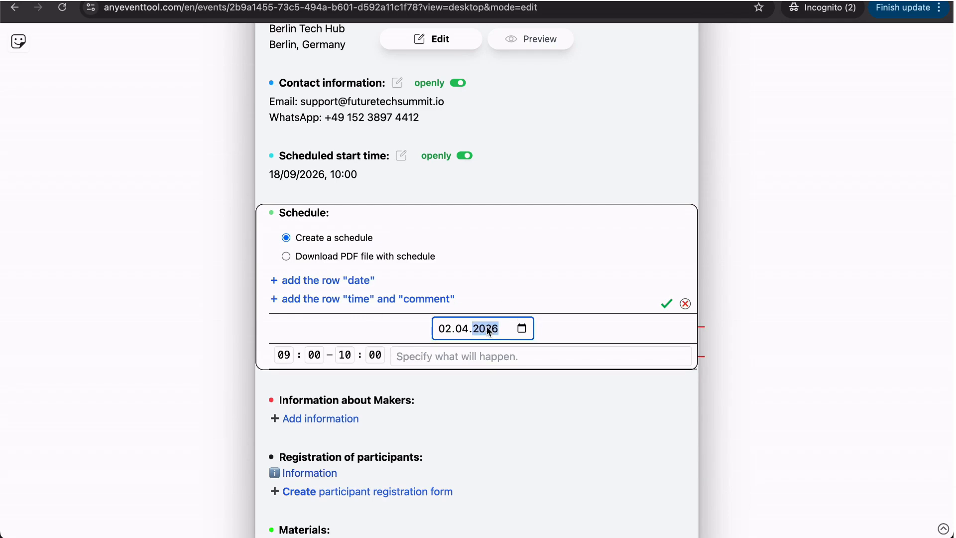
left_click(520, 328)
left_click(559, 361)
left_click(560, 360)
left_click(560, 360)
left_click(559, 360)
left_click(559, 360)
left_click(524, 435)
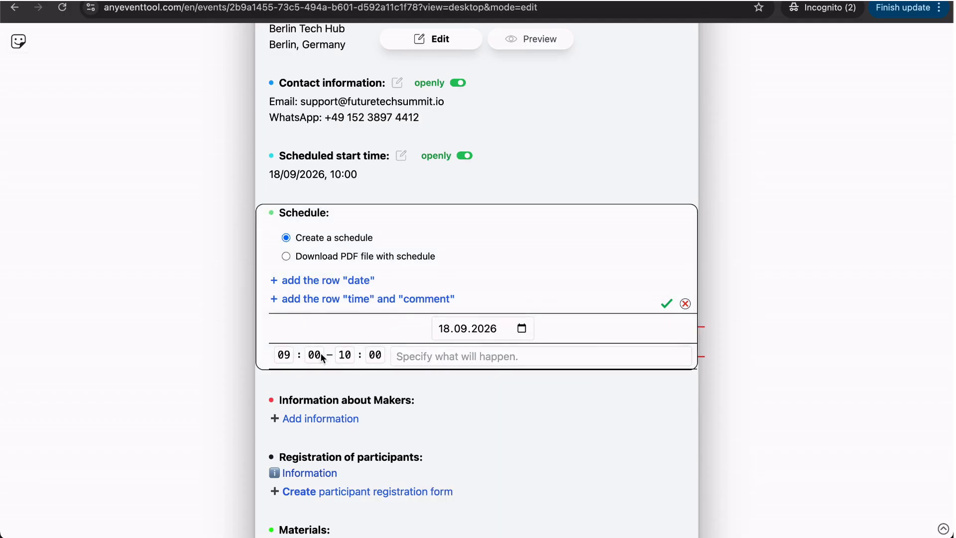
Step: Add four more "time" and "comment" rows to the schedule
left_click(360, 299)
left_click(360, 299)
left_click(360, 299)
left_click(360, 298)
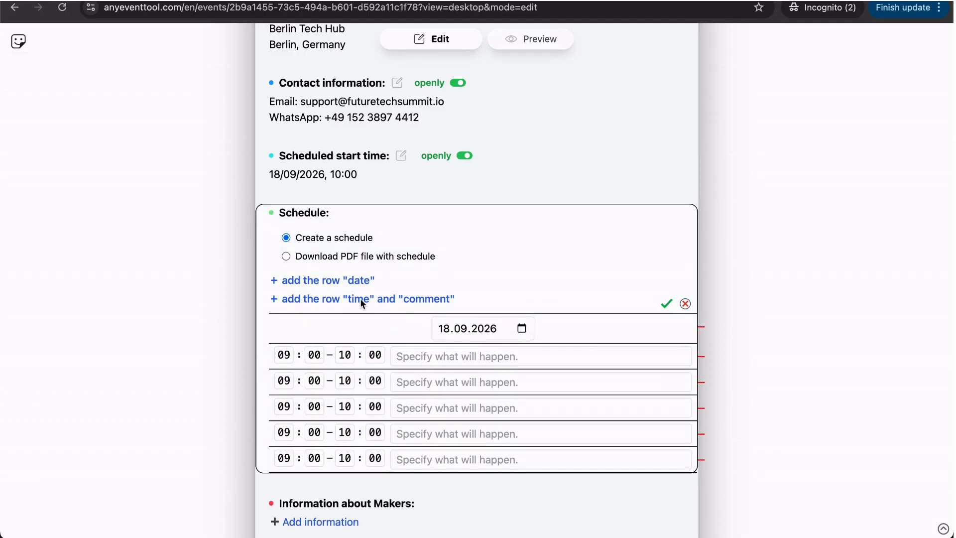
Step: Set the first schedule row to 10:00–10:30 and fill in "Registration" from the clipboard history
left_click(288, 359)
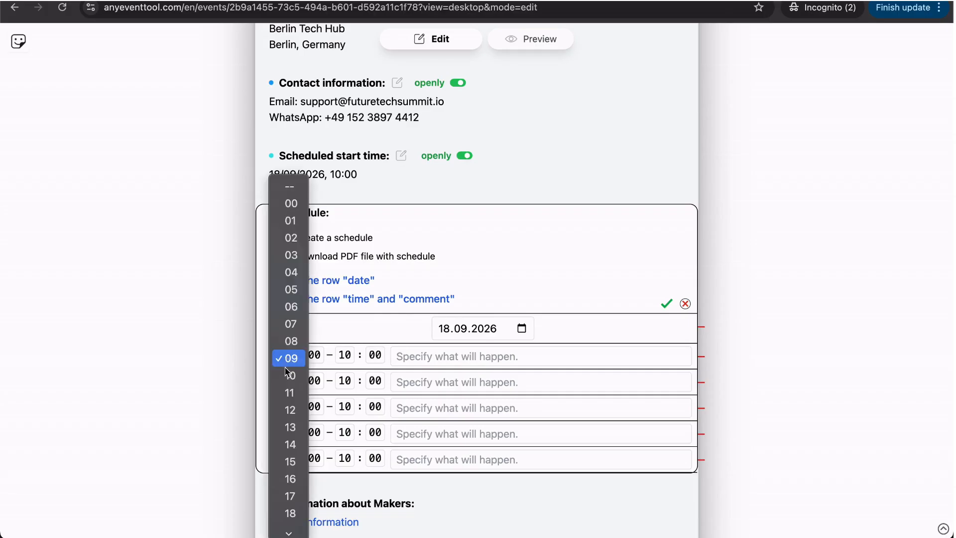
left_click(288, 359)
left_click(345, 354)
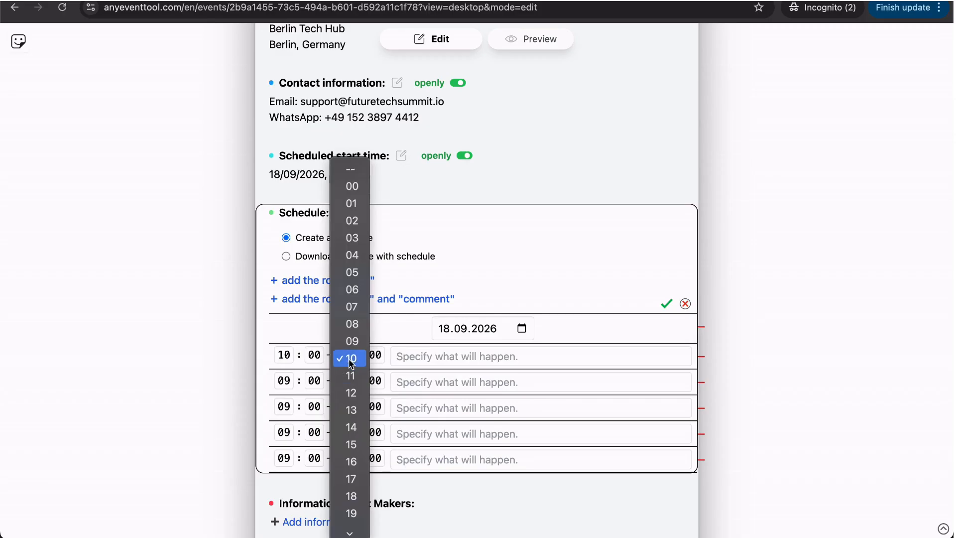
left_click(351, 358)
left_click(375, 355)
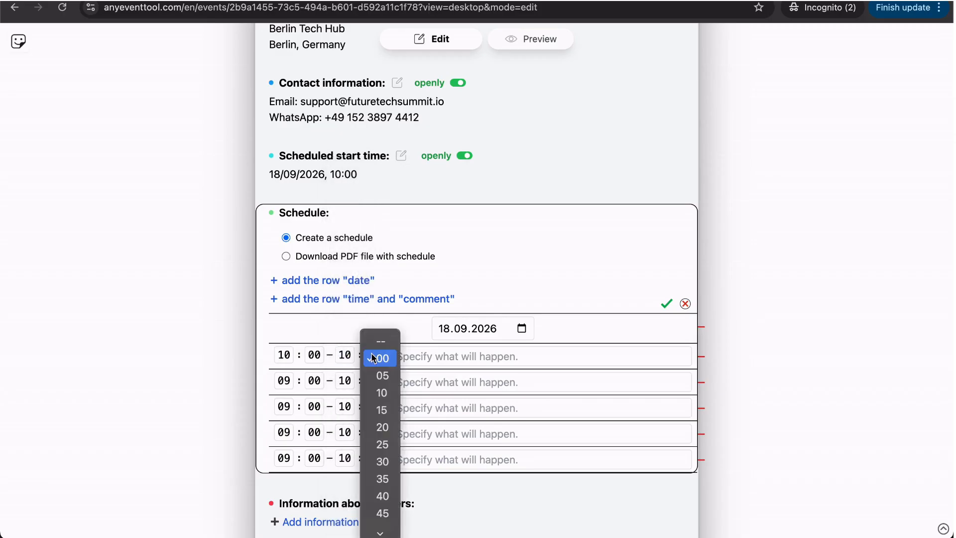
left_click(384, 461)
left_click(437, 360)
key("super+shift+c")
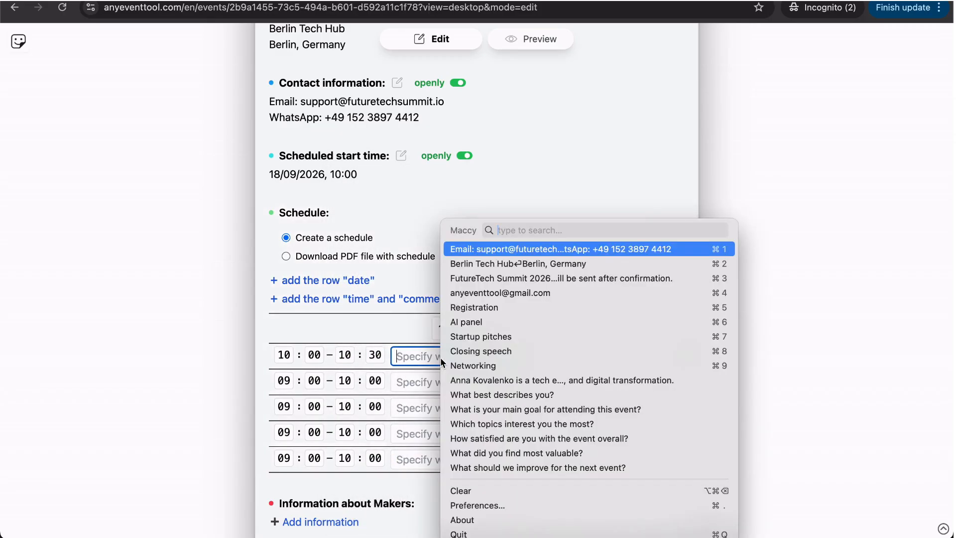
left_click(479, 308)
Step: Set the second schedule row to 10:30–11:00 and fill in "AI panel" from the clipboard history
left_click(284, 381)
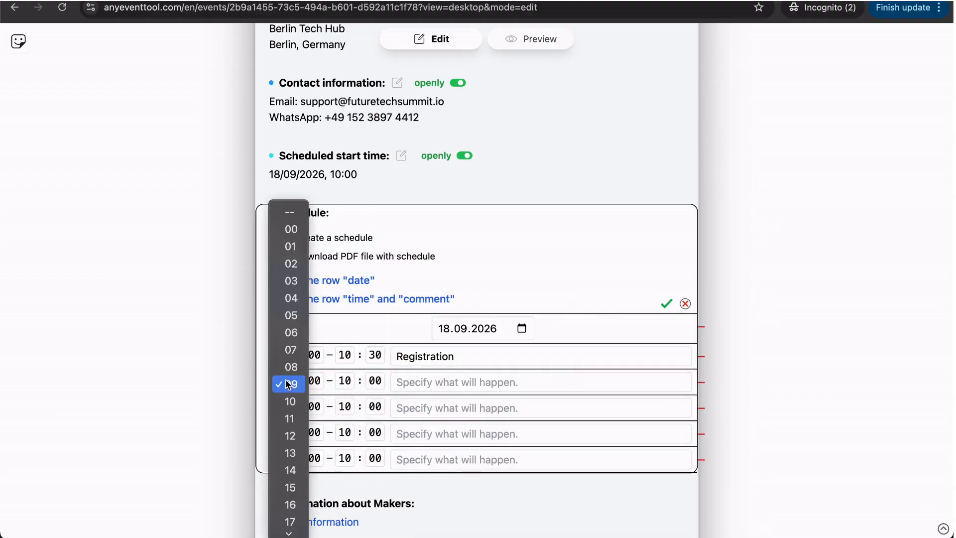
left_click(290, 401)
left_click(314, 381)
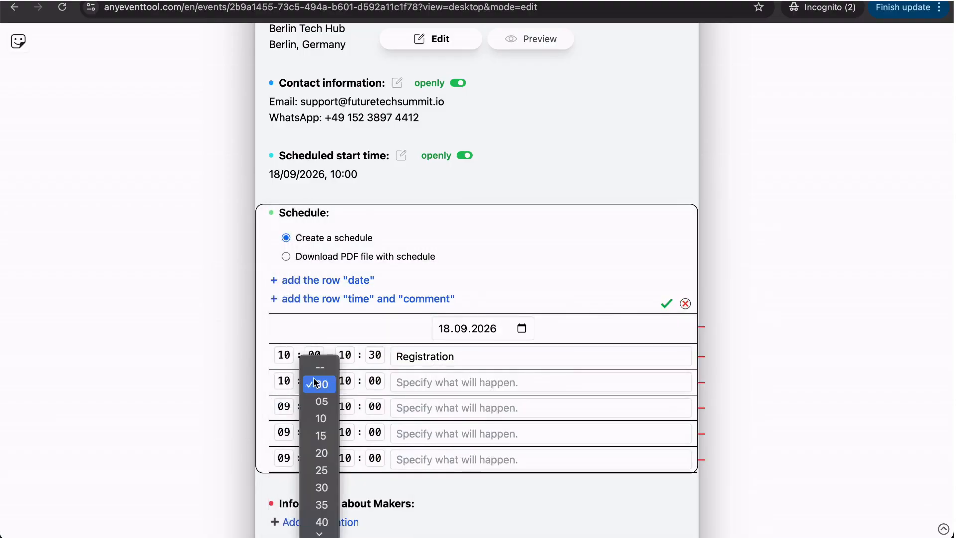
left_click(321, 488)
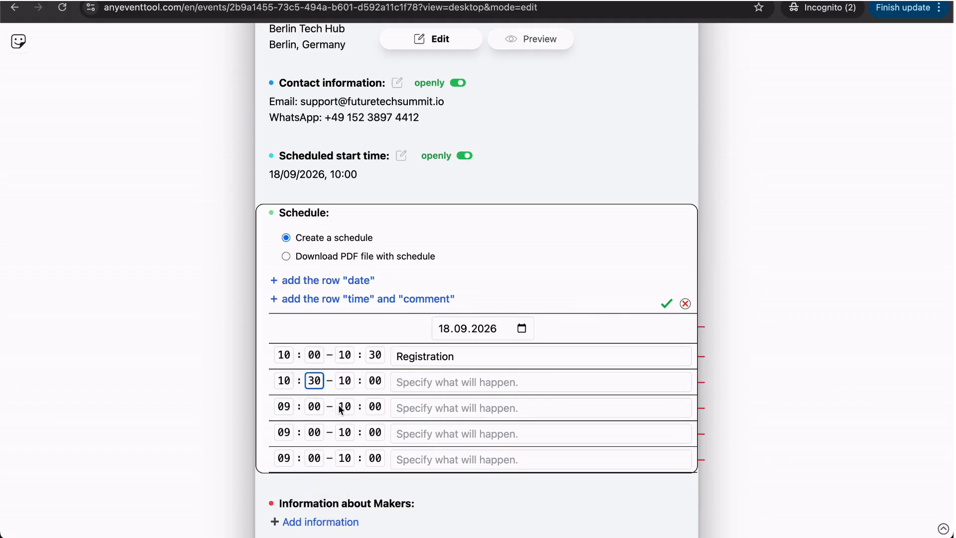
left_click(349, 387)
left_click(350, 401)
left_click(416, 382)
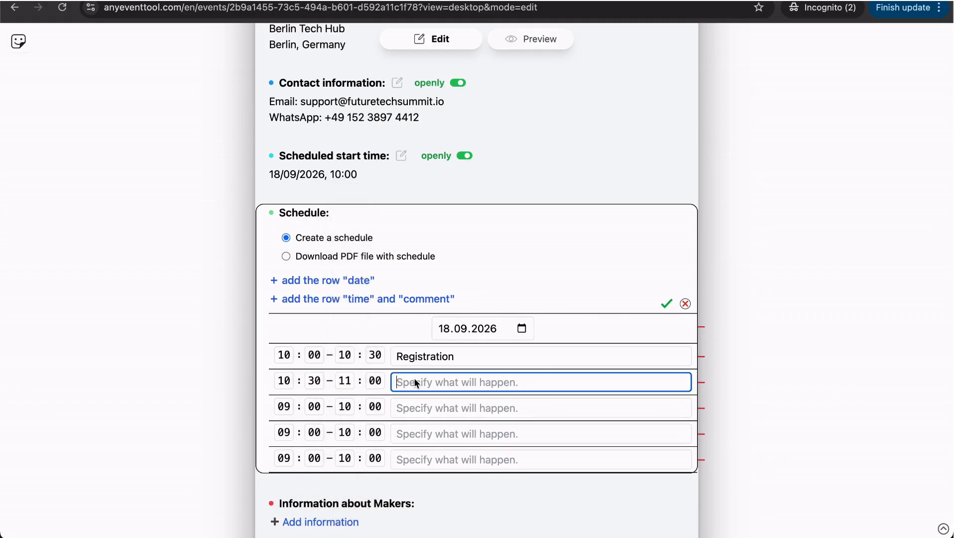
key("super+shift+c")
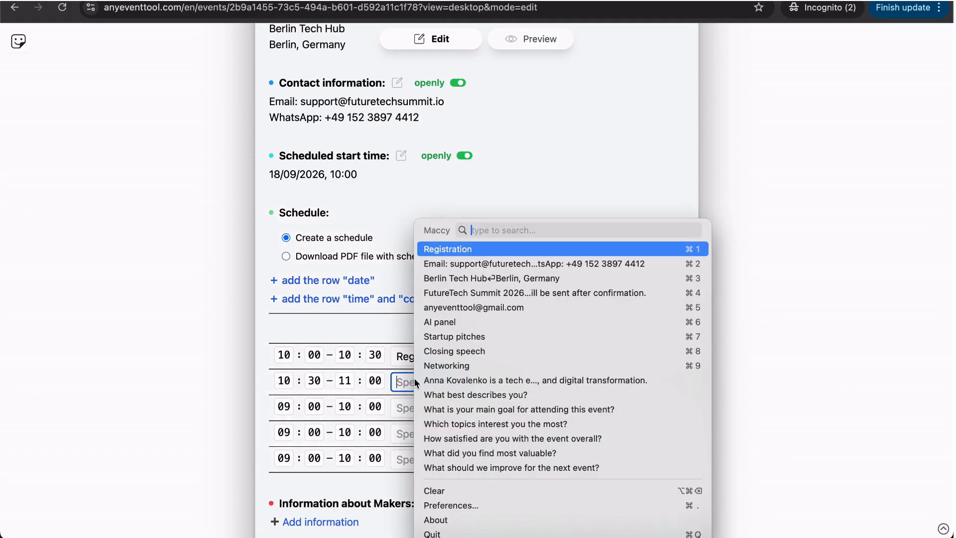
left_click(476, 324)
Step: Set the third schedule row to 11:00–13:00 and fill in "Startup pitches" from the clipboard history
left_click(284, 406)
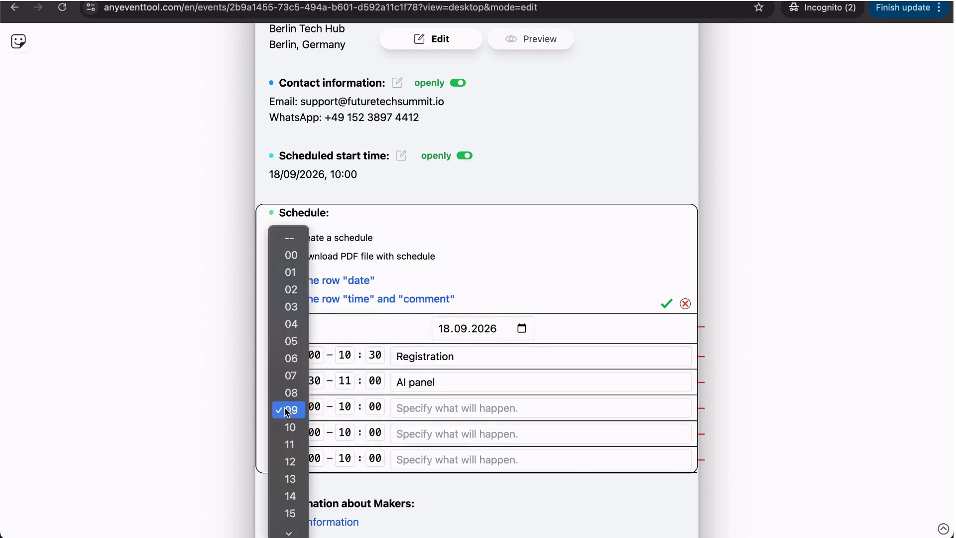
left_click(289, 444)
left_click(348, 407)
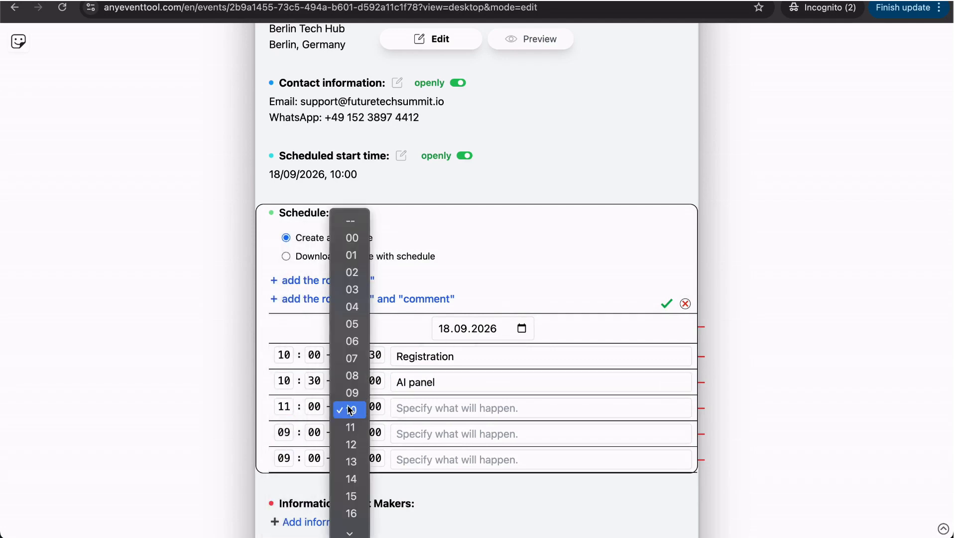
left_click(351, 461)
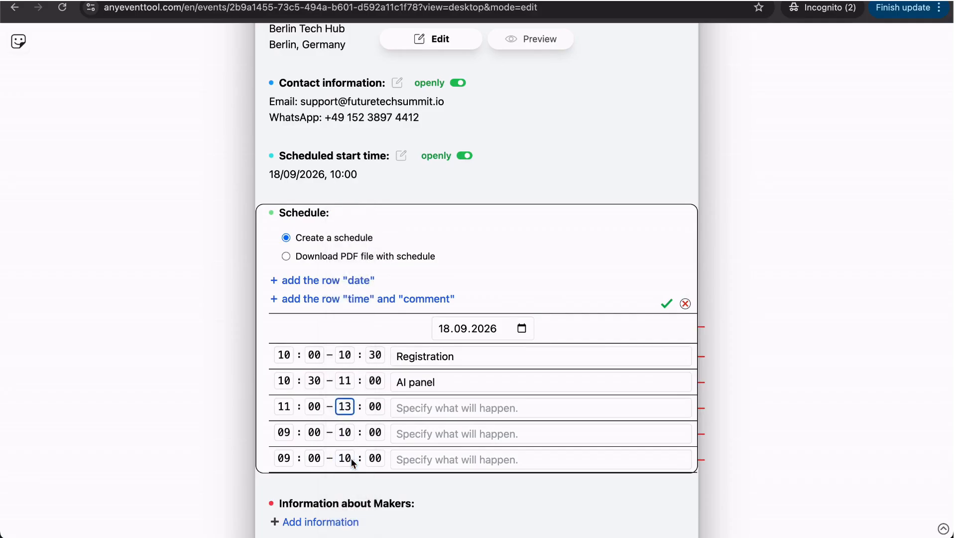
left_click(414, 405)
key("super+shift+c")
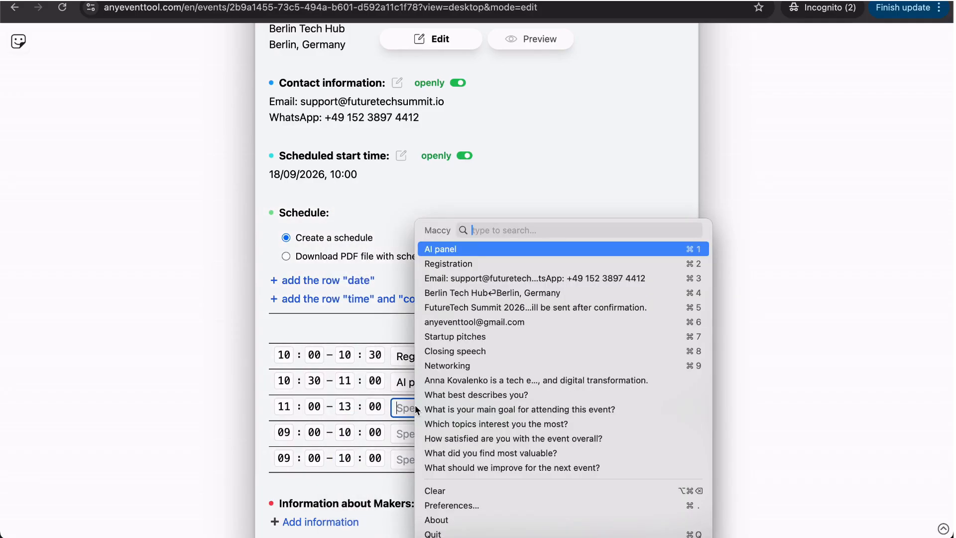
left_click(484, 338)
Step: Set the fourth schedule row to 13:00–14:00 and fill in "Closing speech" from the clipboard history
scroll(484, 339, "down", 4)
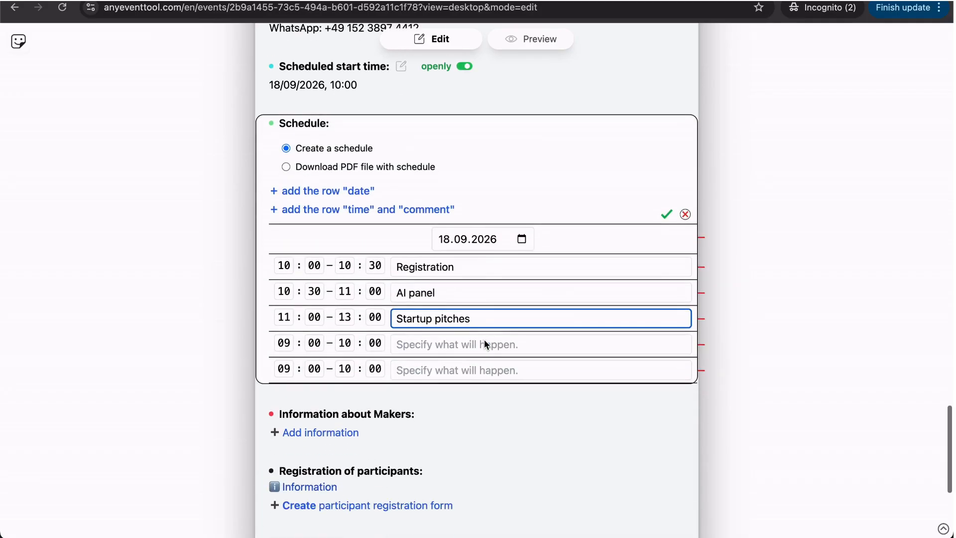
left_click(284, 326)
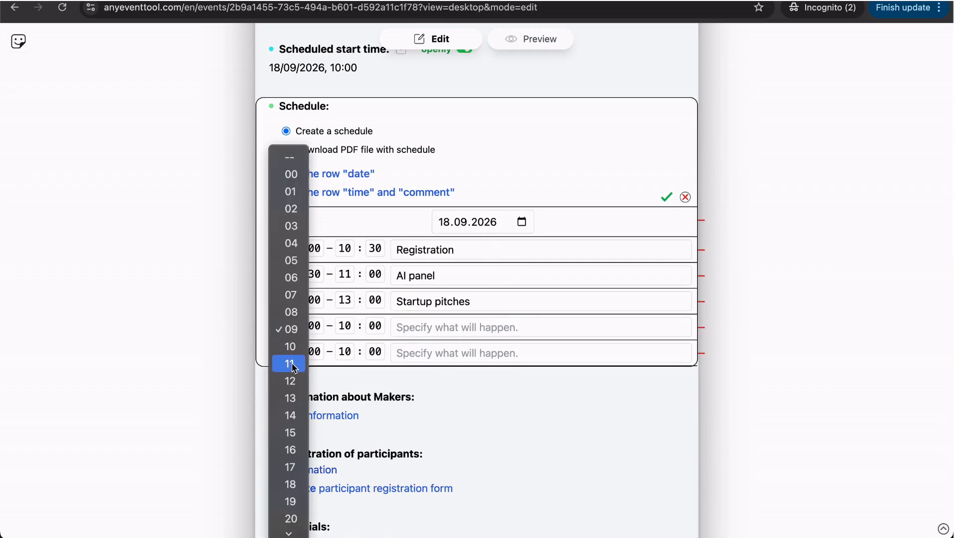
left_click(291, 399)
left_click(345, 326)
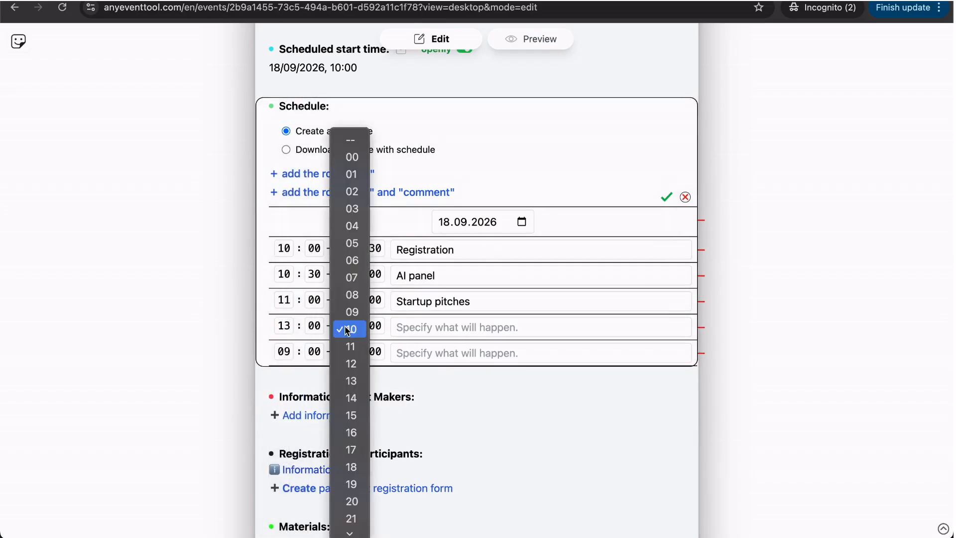
left_click(352, 397)
left_click(428, 324)
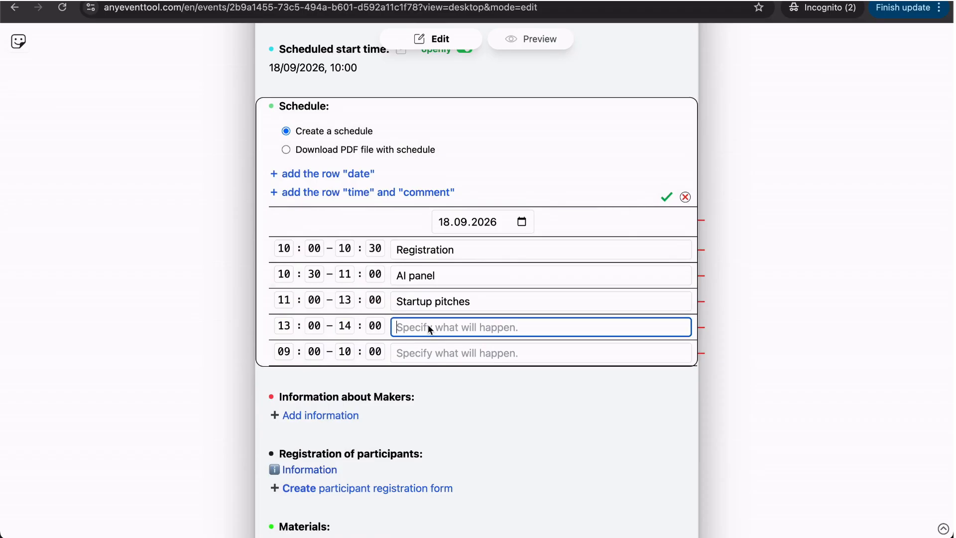
key("super+shift+c")
left_click(456, 349)
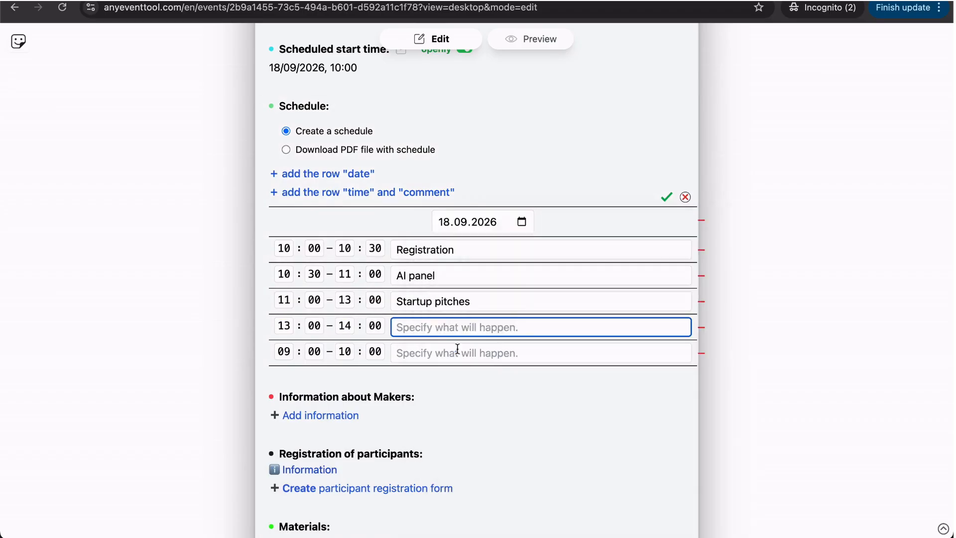
Step: Set the fifth schedule row to 14:00–16:30 and fill in "Networking" from the clipboard history
left_click(284, 351)
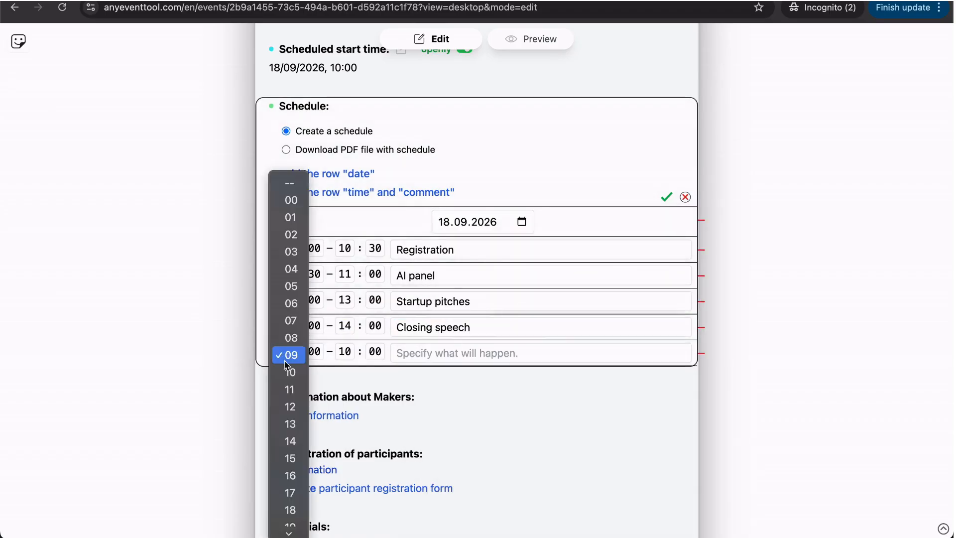
left_click(290, 441)
left_click(348, 352)
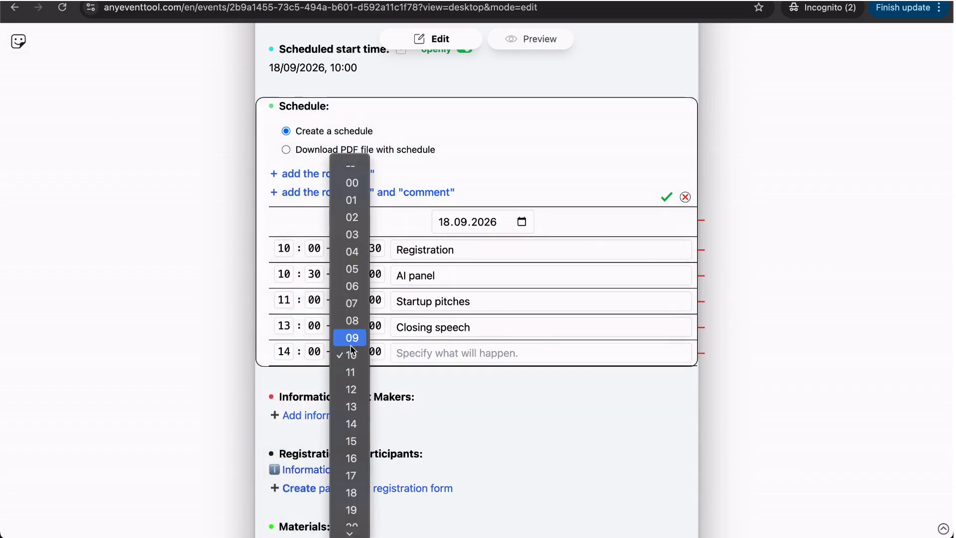
left_click(351, 458)
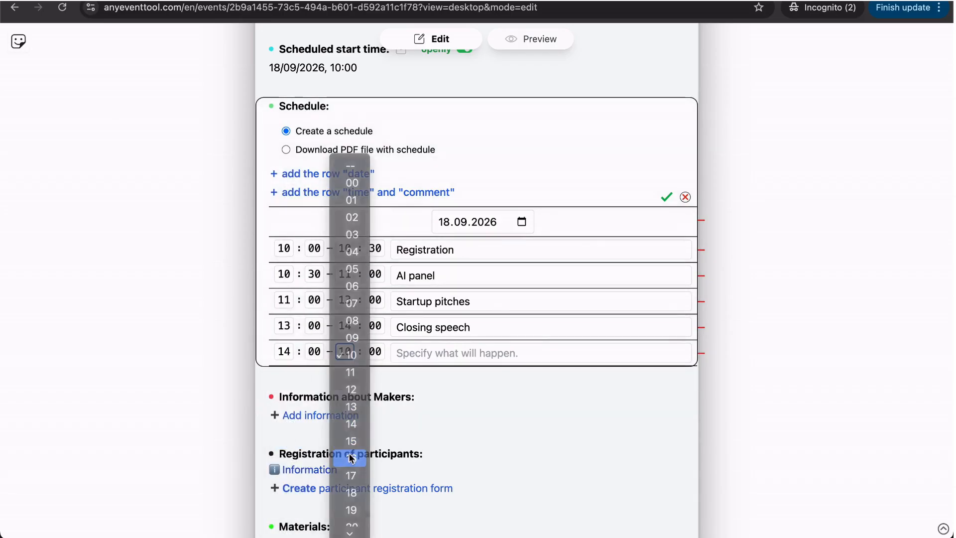
left_click(373, 353)
left_click(380, 457)
left_click(432, 354)
key("super+shift+c")
left_click(450, 369)
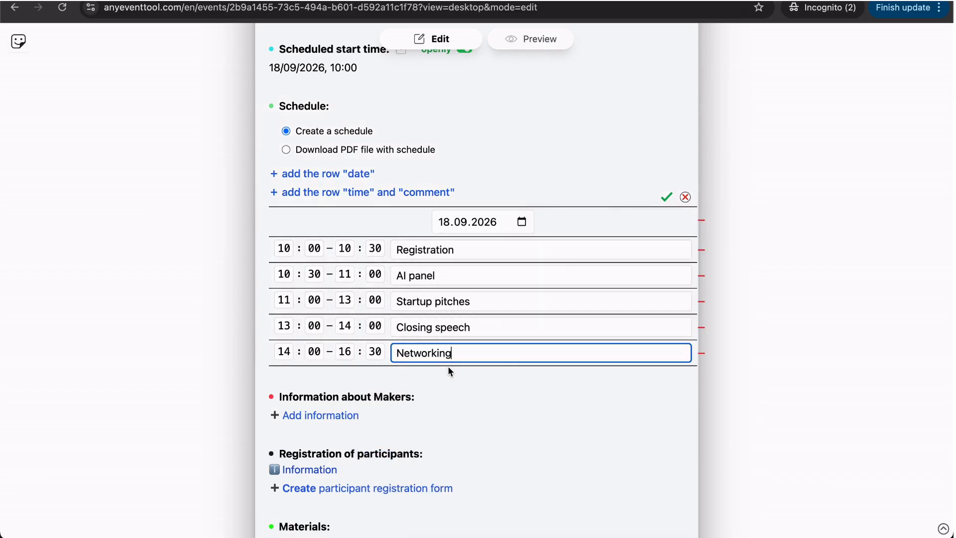
Step: Save the schedule and add an Organizer role block to the information about the makers
left_click(661, 197)
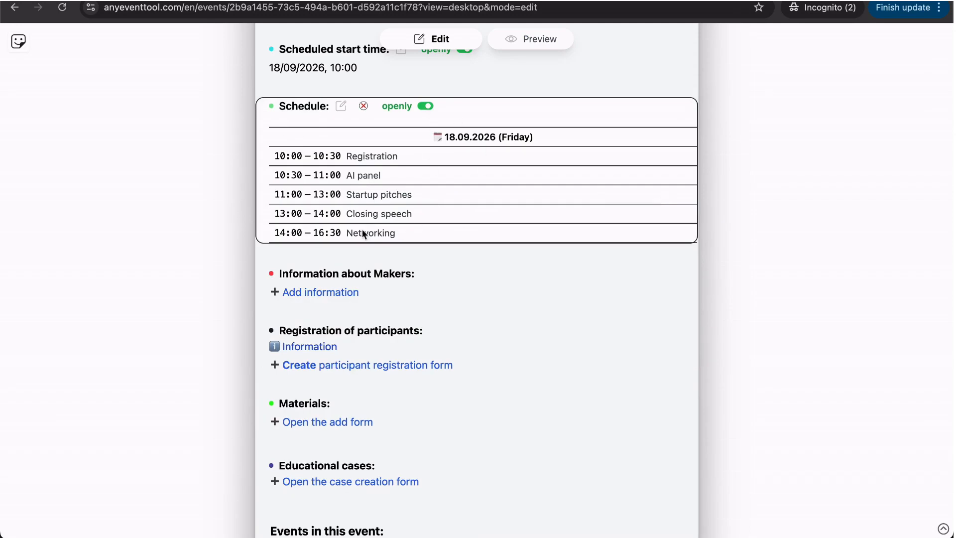
left_click(330, 293)
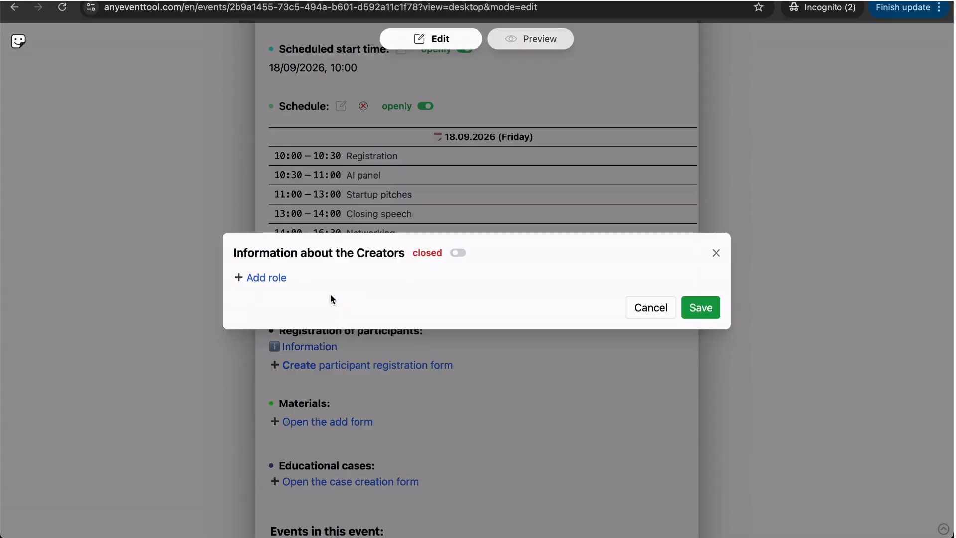
left_click(268, 279)
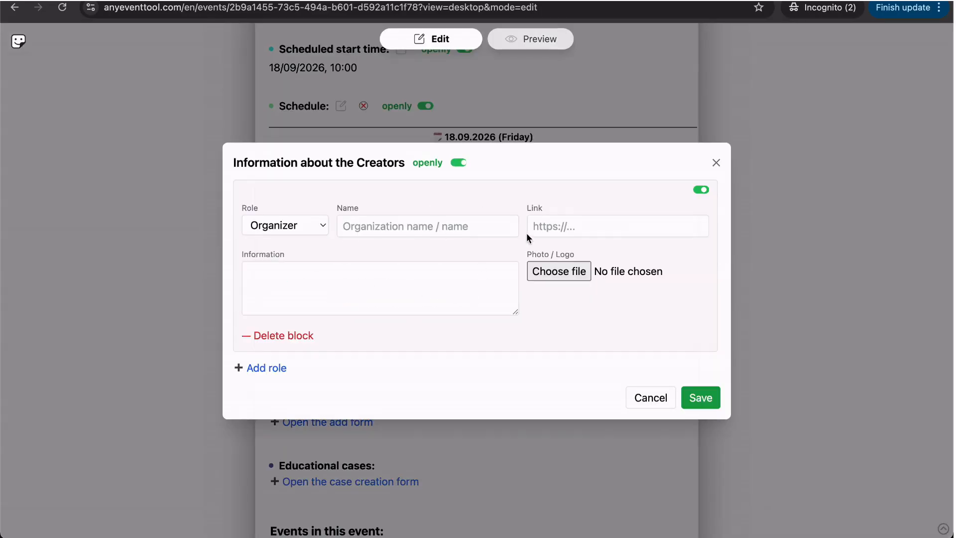
Step: Fill in the organizer's Information text with the biography from the clipboard history
left_click(392, 281)
key("shift+super+c")
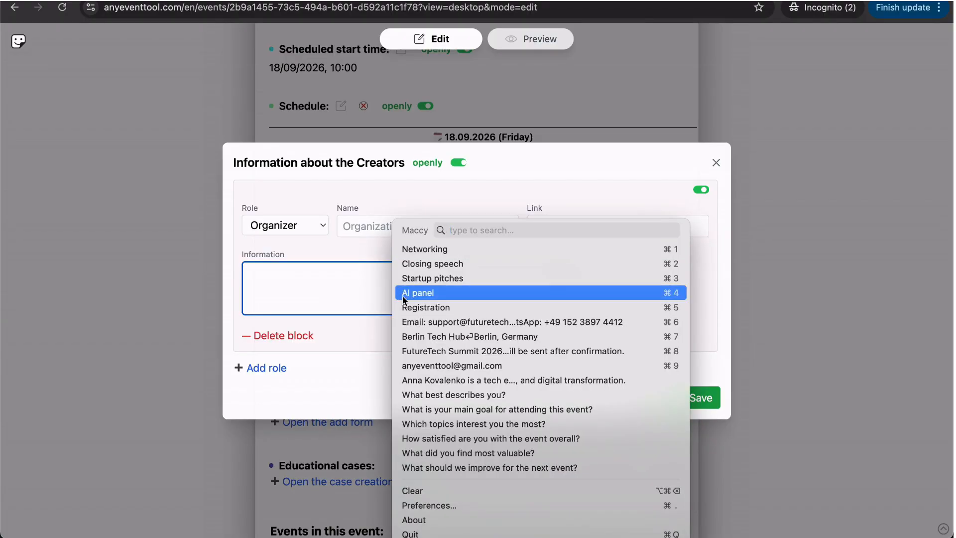
left_click(428, 380)
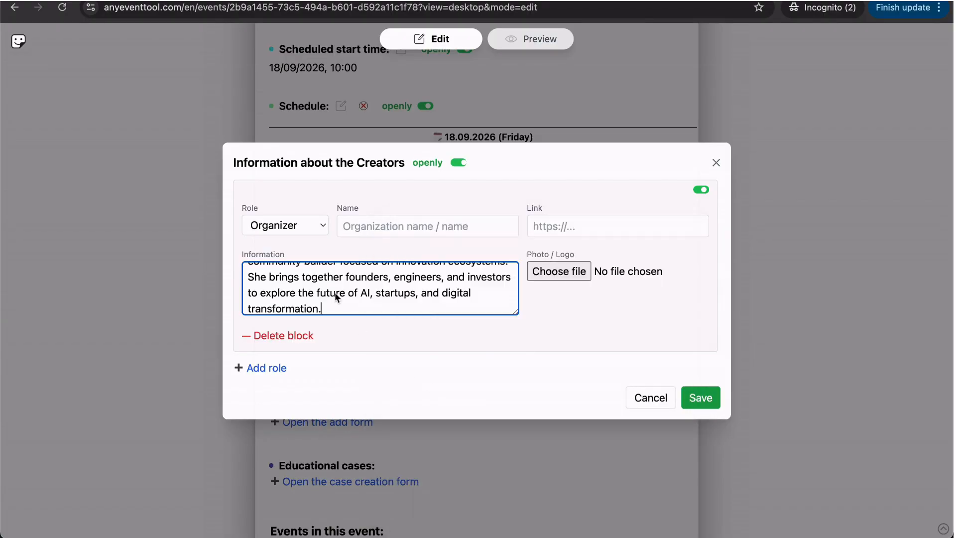
Step: Enter the organizer's full name in the Name field, removing the rest of the pasted biography
scroll(336, 298, "up", 3)
left_click_drag(324, 277, 245, 277)
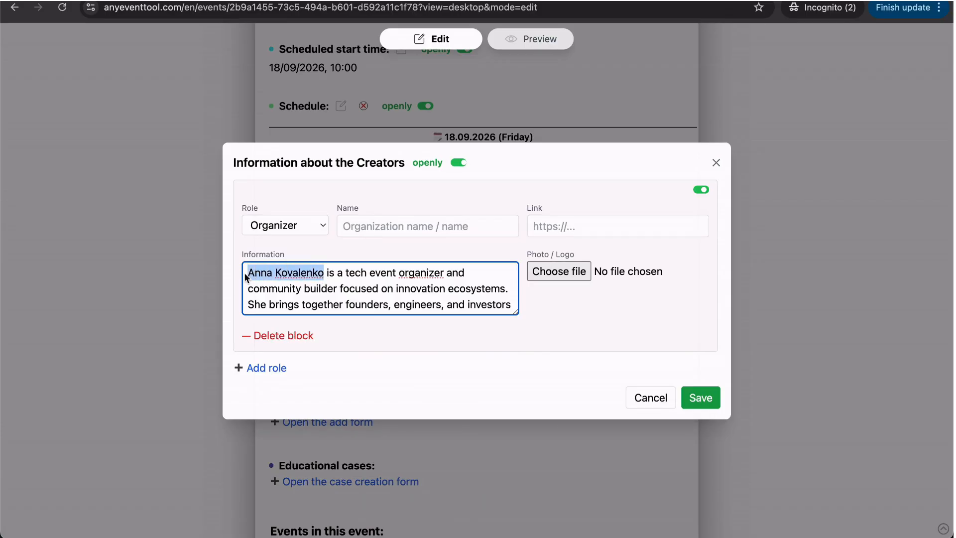
left_click(348, 228)
key("super+v")
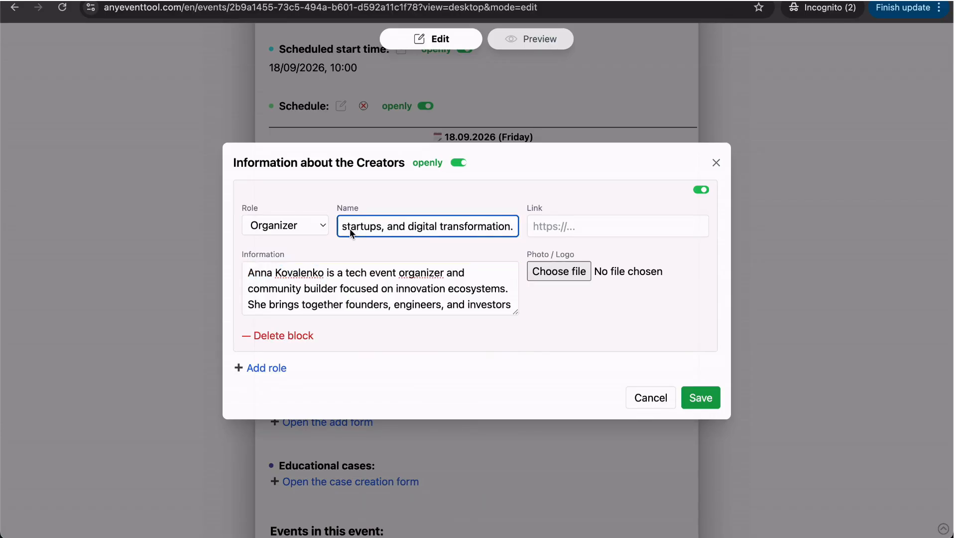
key("super+shift+Left")
key("shift+Right")
key("shift+Right")
key("shift+Right")
key("shift+Right")
key("shift+Right")
key("shift+Right")
key("shift+Right")
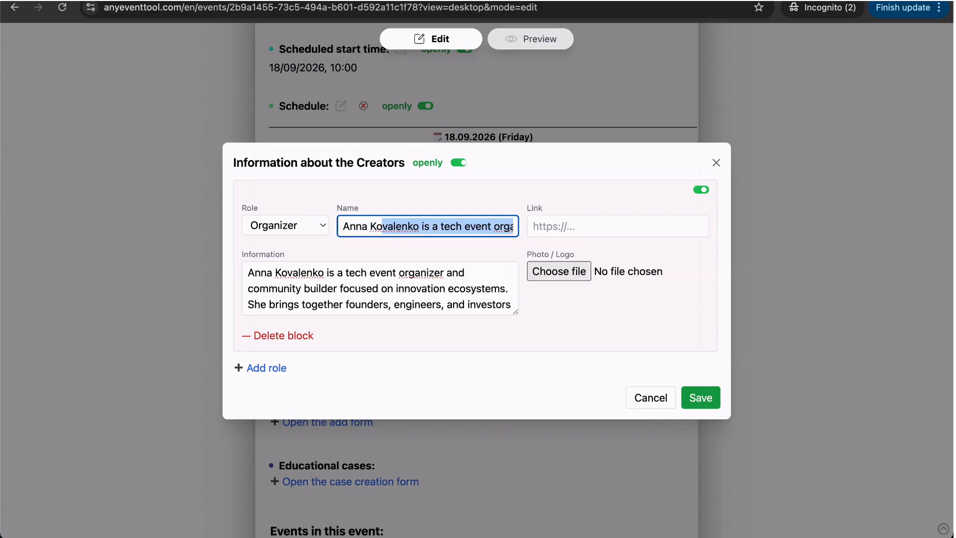
key("shift+Right")
key("shift+Right")
key("shift+Right")
key("shift+Right")
key("shift+Right")
key("shift+Right")
key("BackSpace")
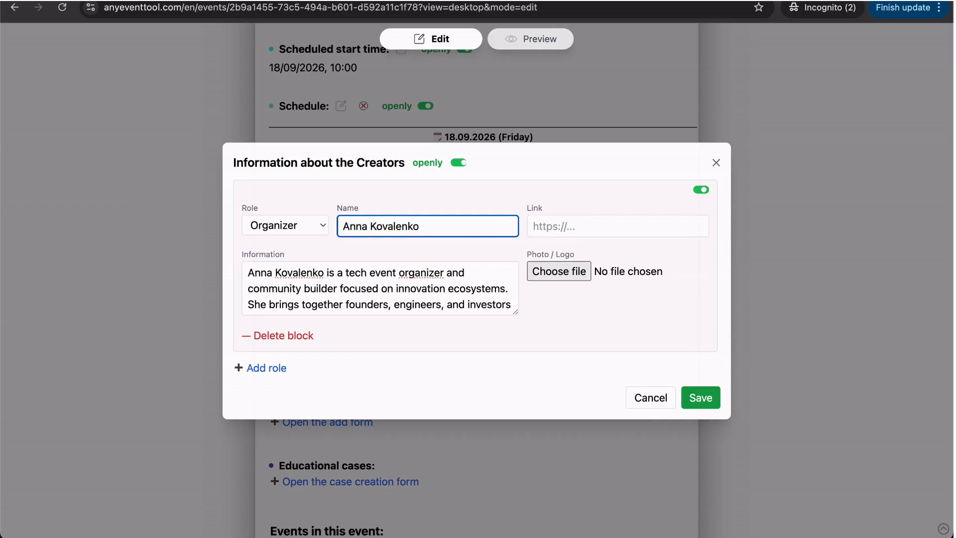
Step: Upload the organizer's portrait as the Photo / Logo of the role block
left_click(571, 272)
double_click(426, 190)
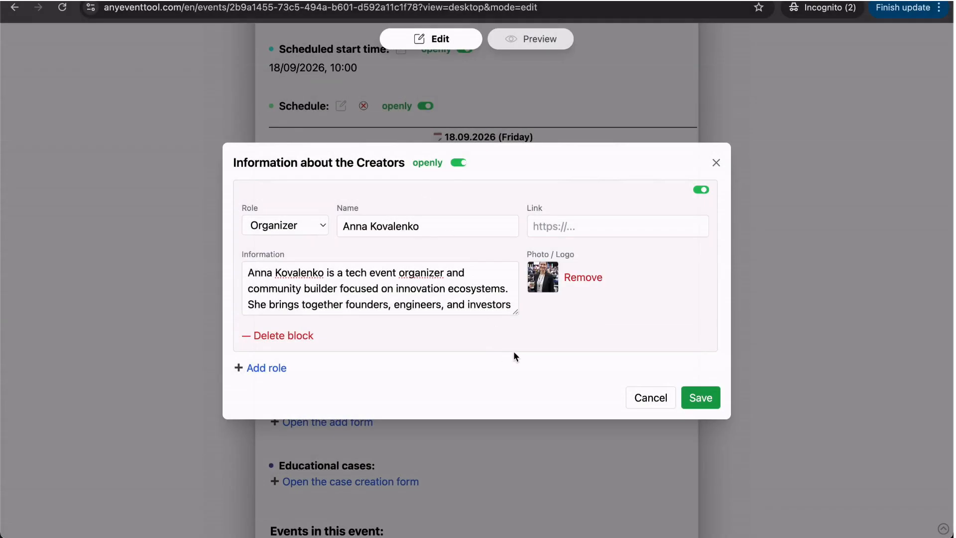
Step: Add two more role blocks and view the role options available for the second block
left_click(254, 373)
scroll(254, 369, "down", 3)
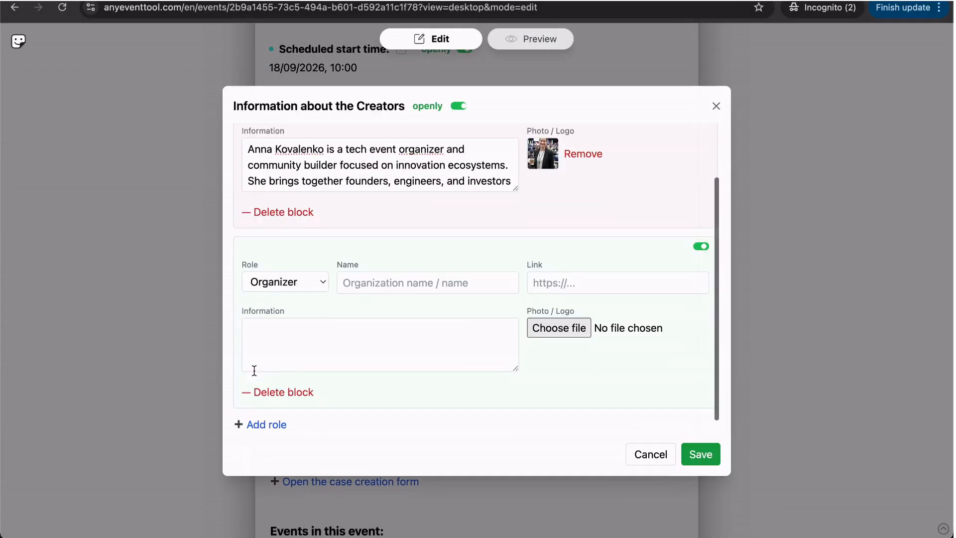
left_click(251, 425)
scroll(291, 286, "down", 4)
scroll(291, 285, "up", 5)
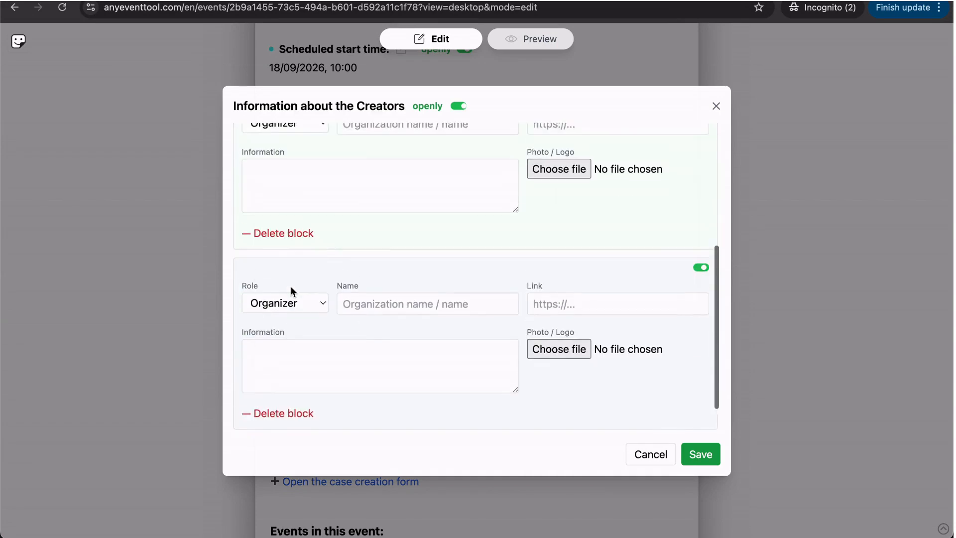
left_click(292, 324)
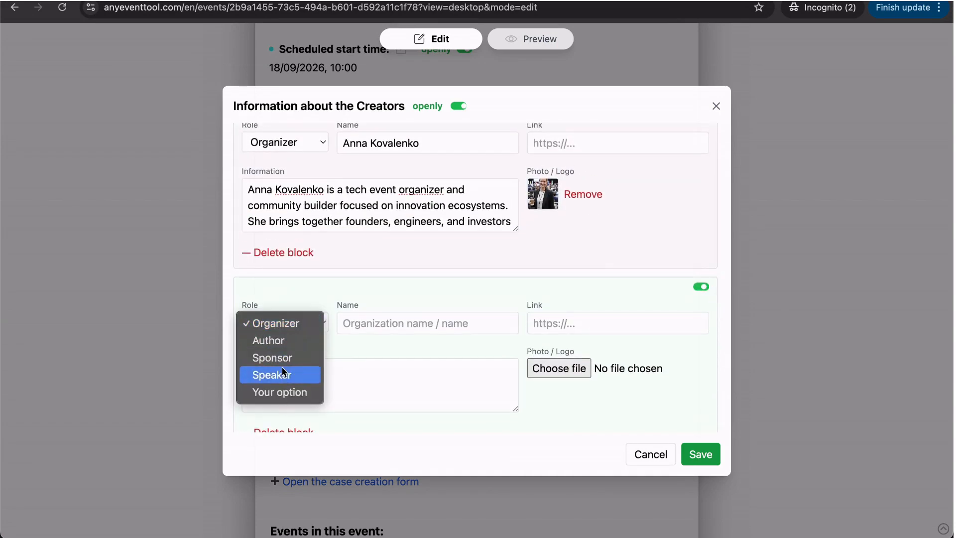
left_click(345, 291)
Step: Delete the two extra empty role blocks, keeping only the filled-in organizer
scroll(343, 293, "down", 3)
left_click(288, 275)
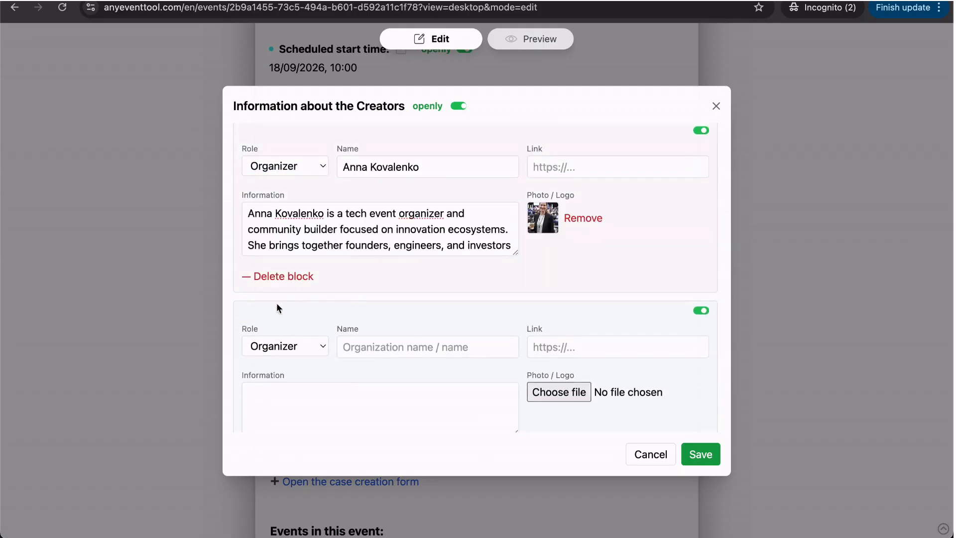
scroll(275, 348, "down", 2)
left_click(274, 393)
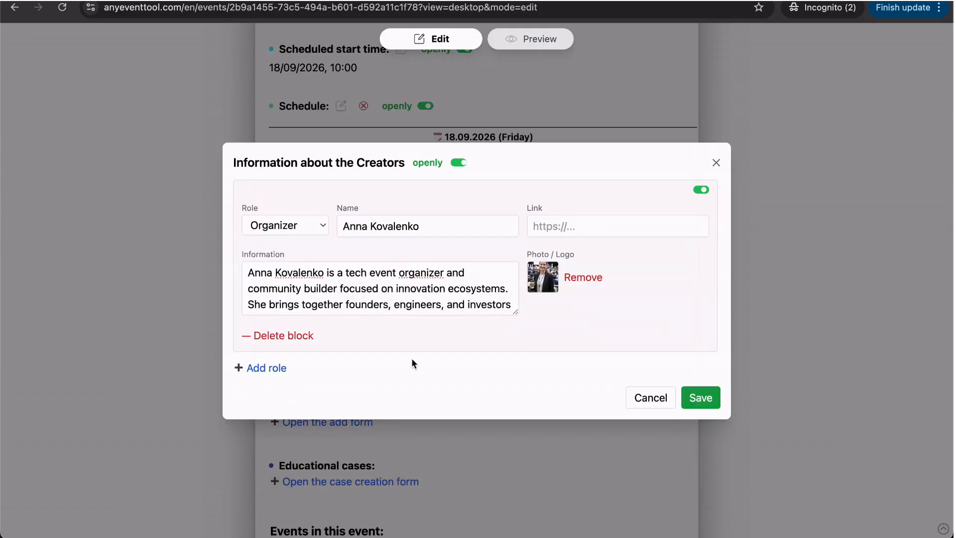
Step: Save the information about the creators
left_click(703, 399)
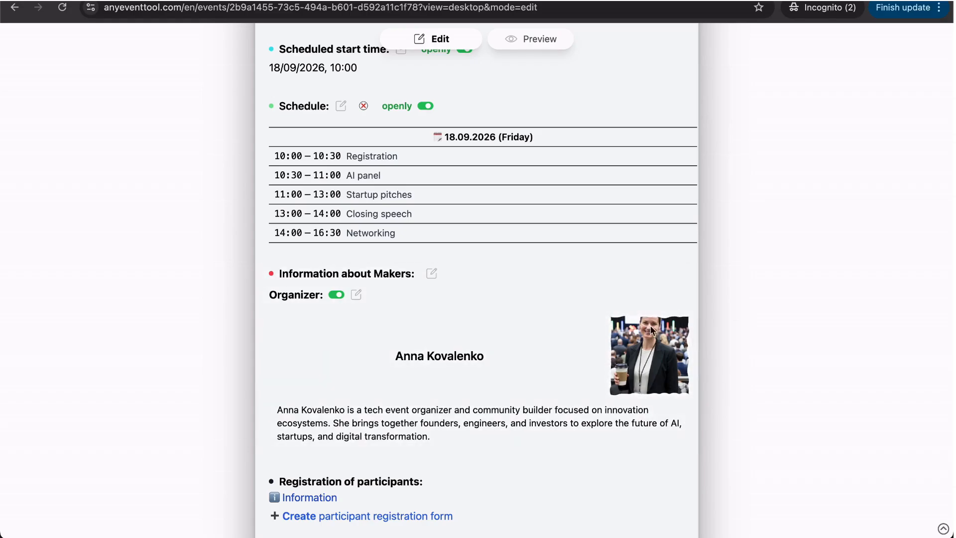
Step: Start a participant registration form with Name as a required field and QR tickets generated for registered participants
scroll(763, 410, "down", 4)
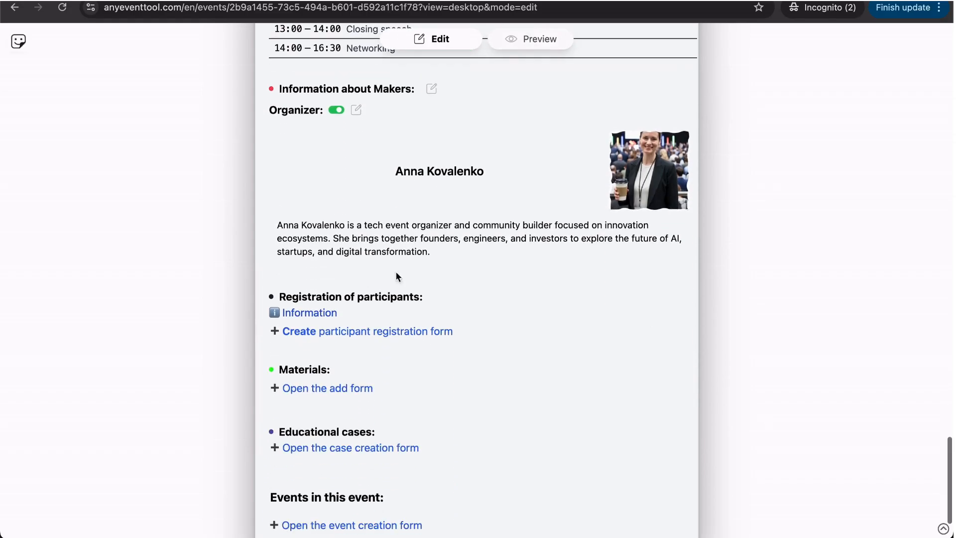
left_click(362, 332)
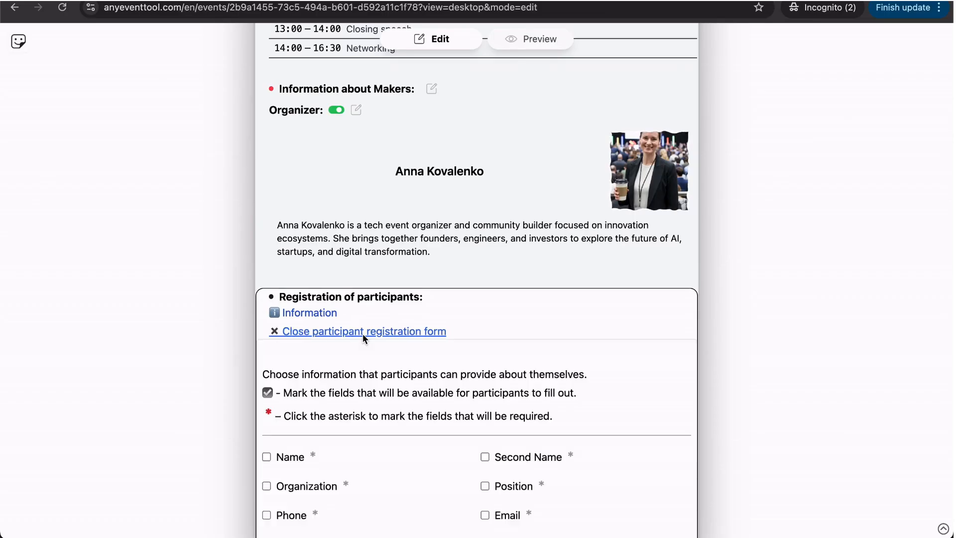
scroll(362, 333, "down", 3)
scroll(362, 333, "down", 2)
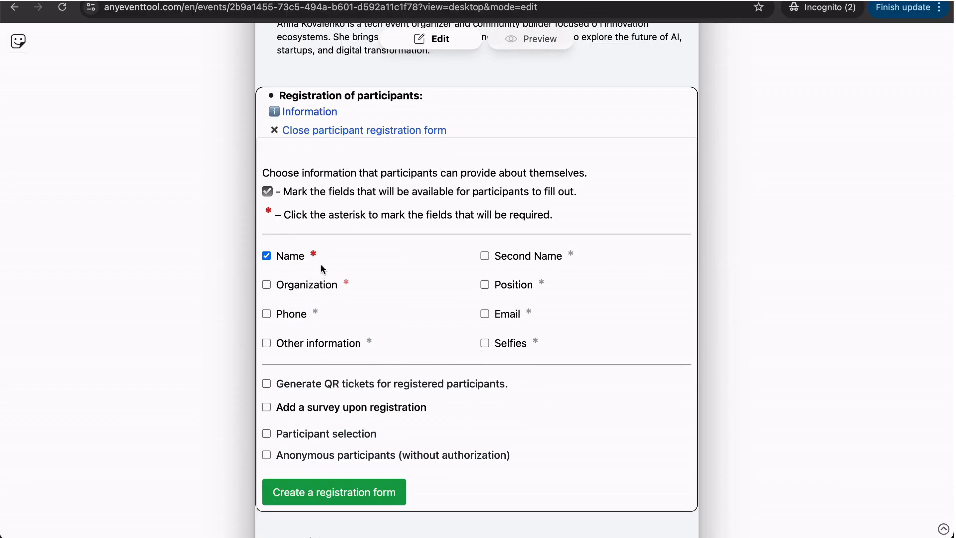
left_click(266, 383)
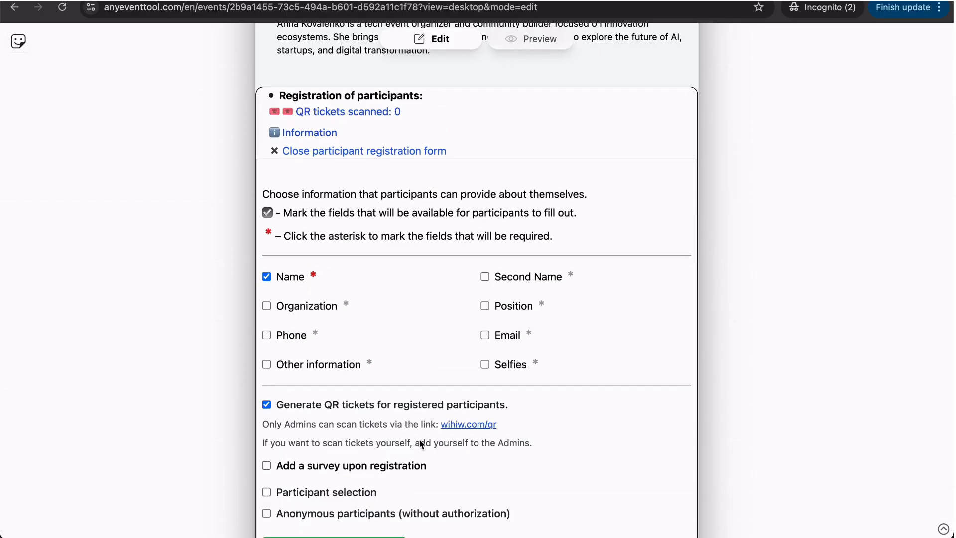
Step: Add a survey upon registration and extend it to three question fields
scroll(583, 442, "down", 3)
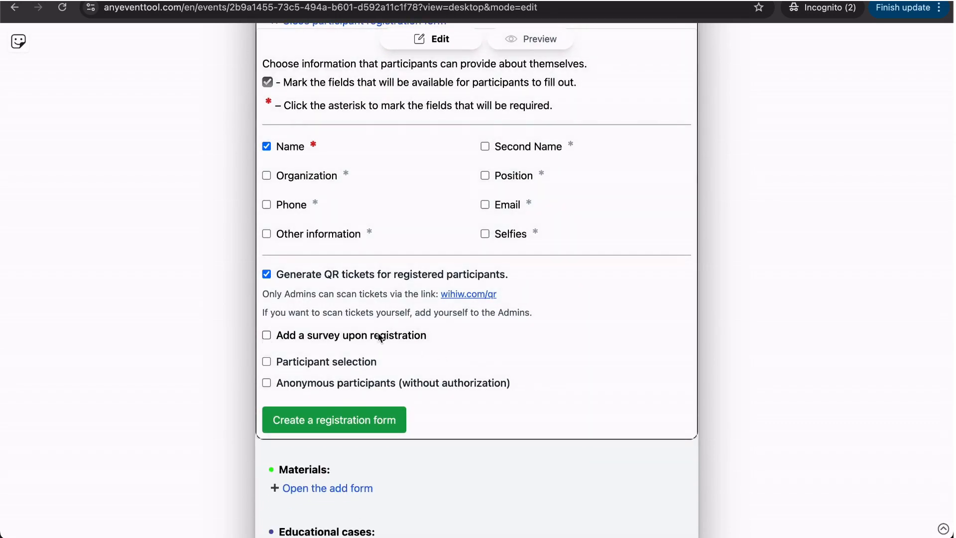
left_click(267, 336)
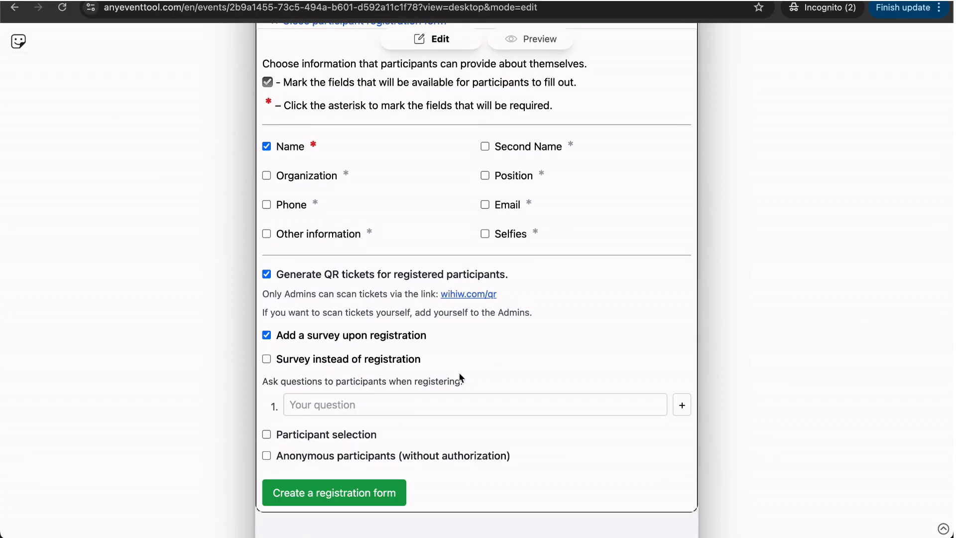
left_click(682, 405)
left_click(681, 405)
scroll(565, 351, "down", 3)
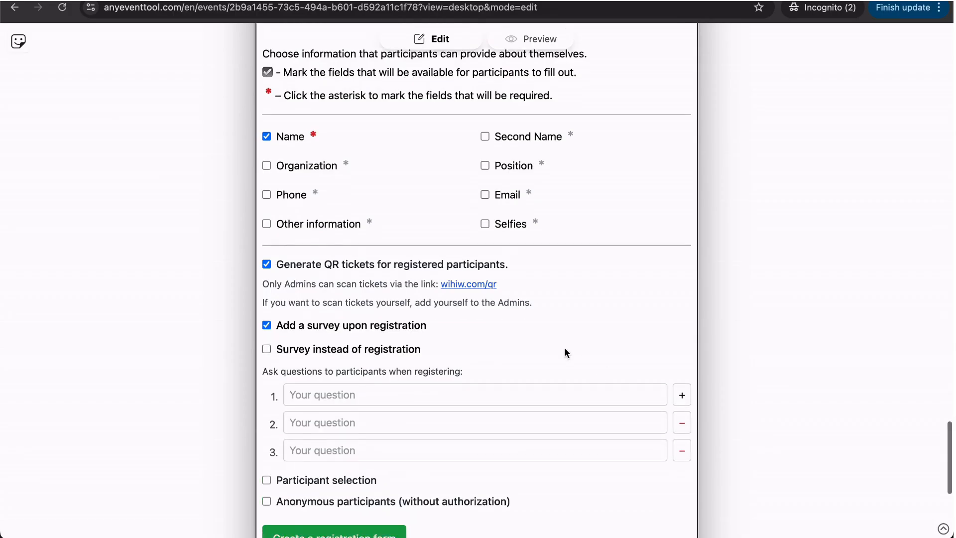
Step: Fill the survey with "What best describes you?", "What is your main goal for attending this event?" and "Which topics interest you the most?" from the clipboard history
left_click(351, 273)
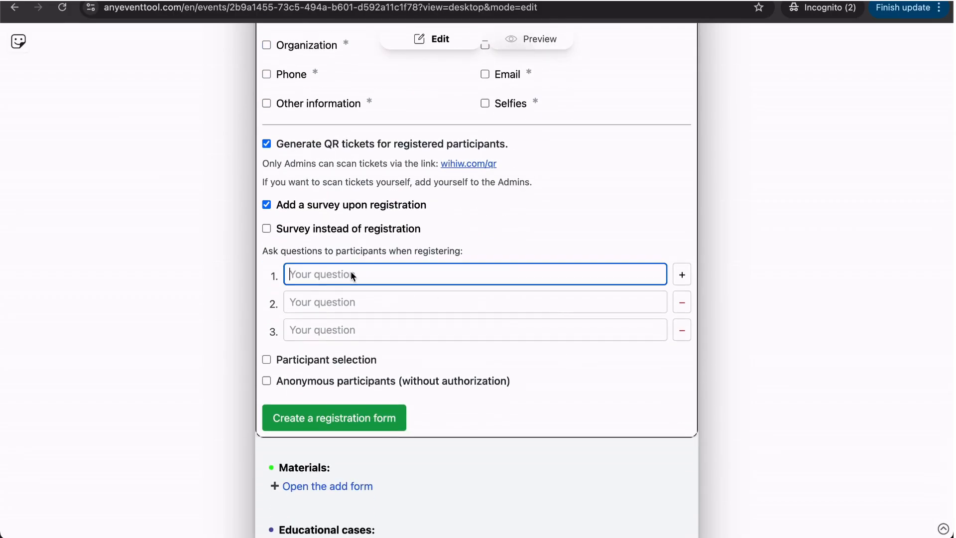
key("super+shift+c")
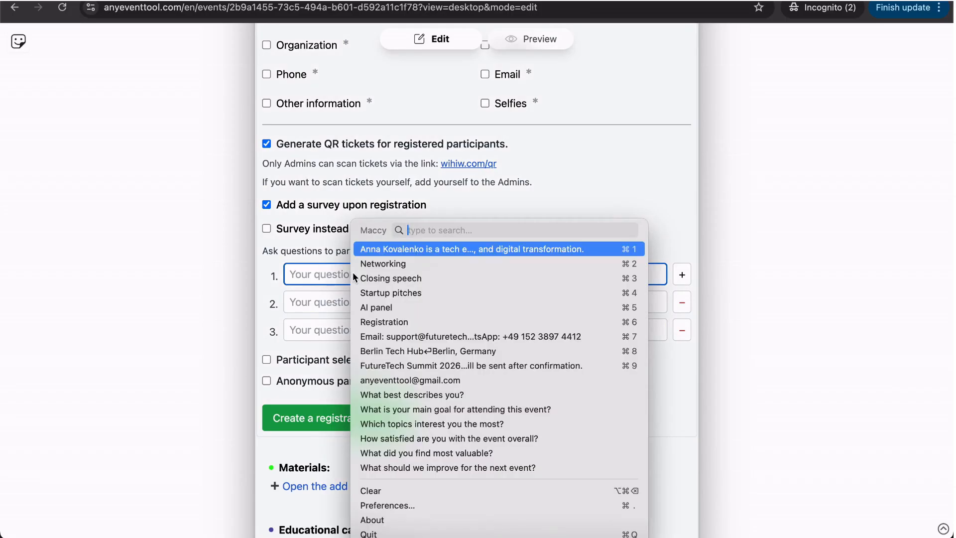
left_click(418, 397)
left_click(383, 299)
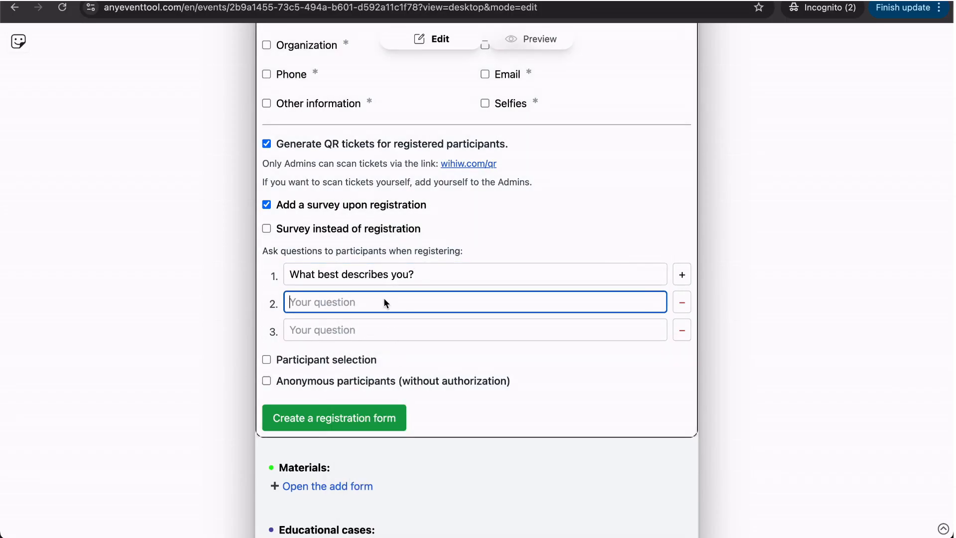
key("super+shift+c")
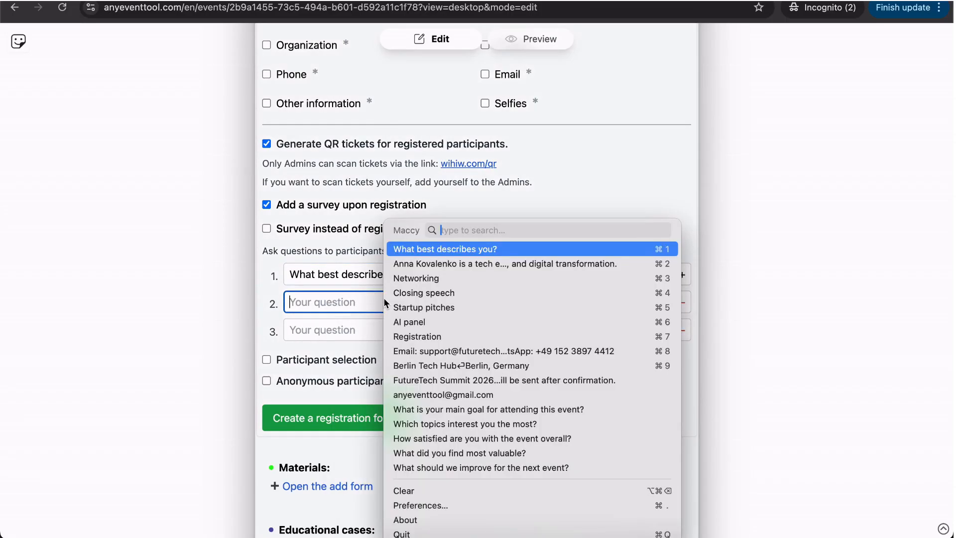
left_click(425, 409)
left_click(378, 330)
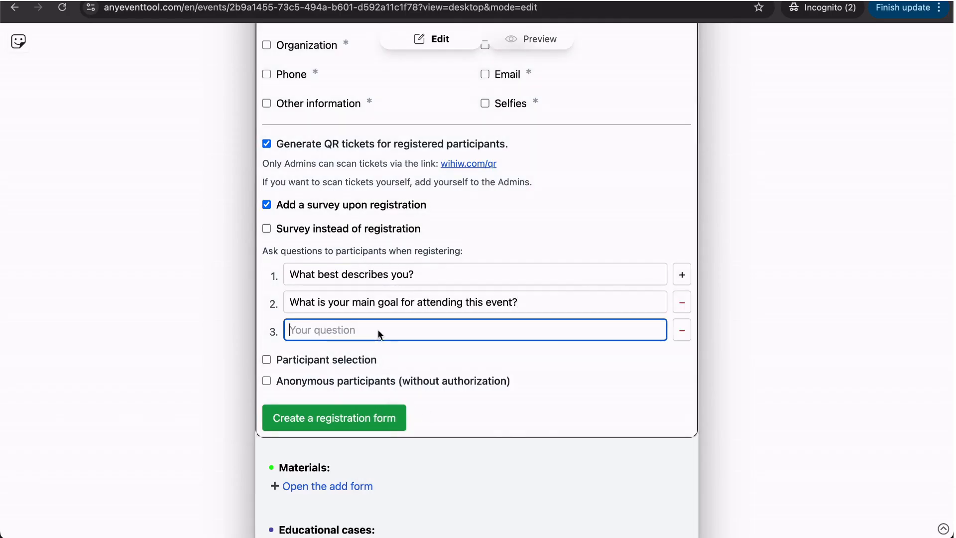
key("super+shift+c")
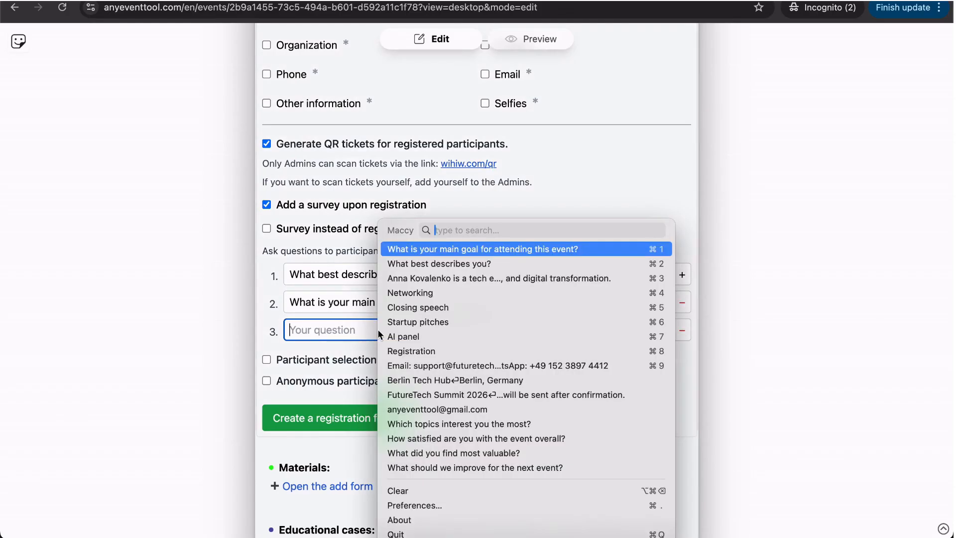
left_click(424, 423)
Step: Create the registration form with the chosen fields and survey questions, and dismiss the confirmation
left_click(348, 419)
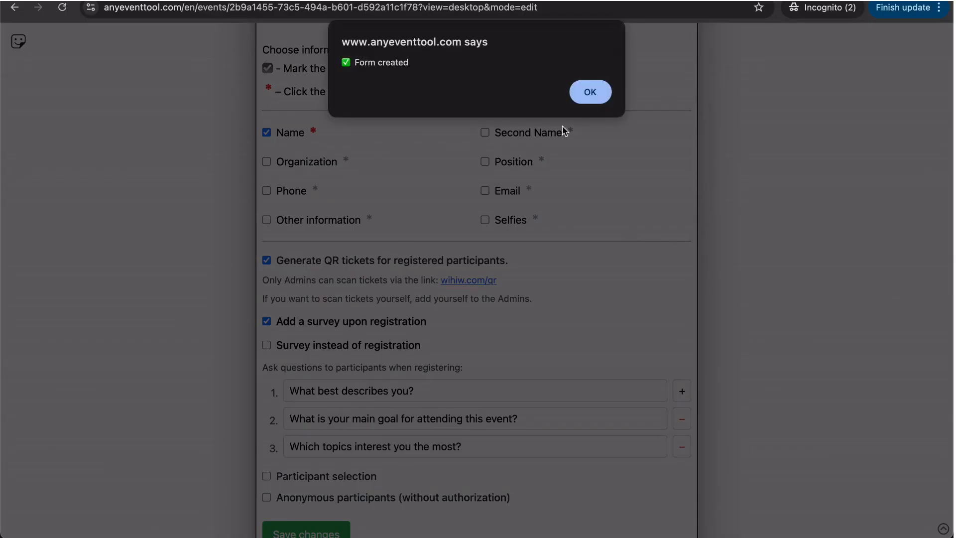
left_click(584, 98)
Step: Open the form for adding materials, view the material type options, and close the form
scroll(725, 429, "down", 3)
scroll(726, 440, "down", 5)
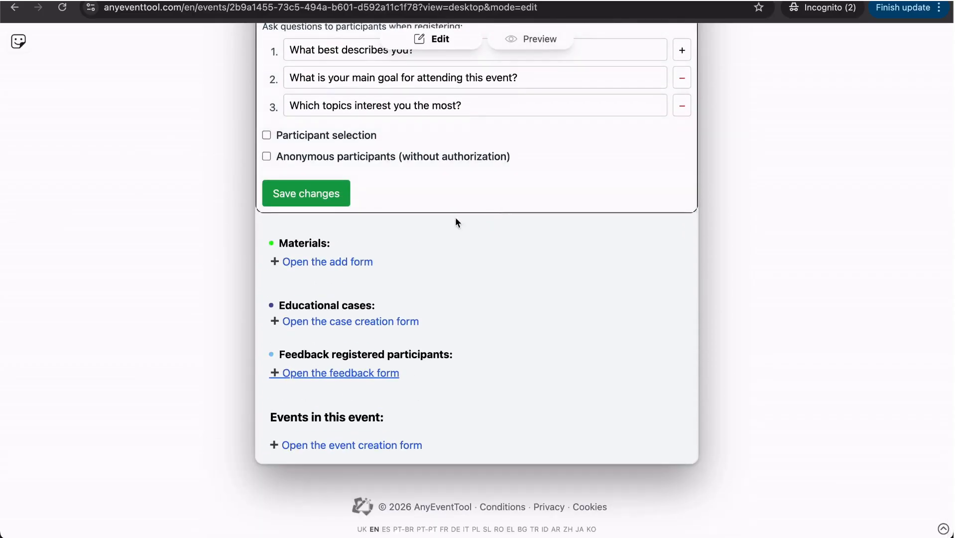
left_click(316, 261)
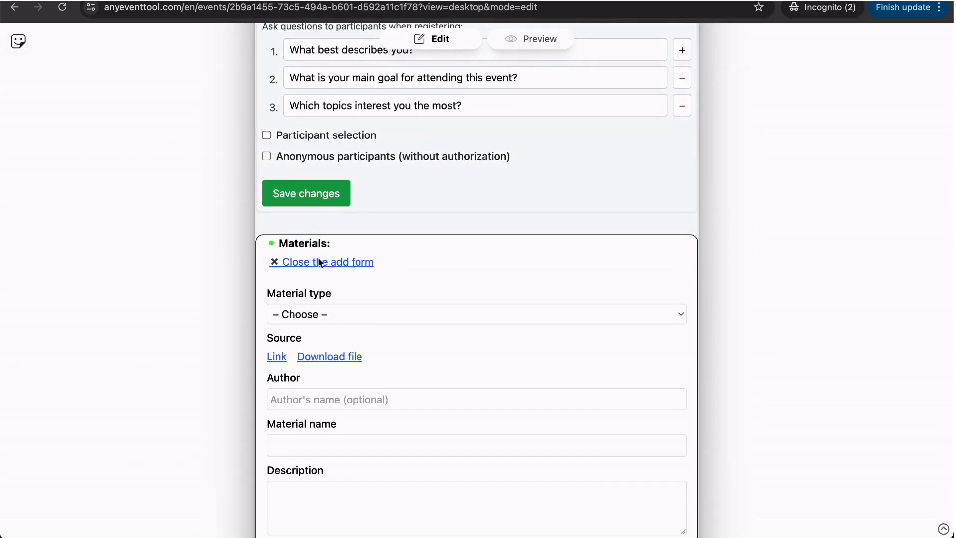
left_click(362, 317)
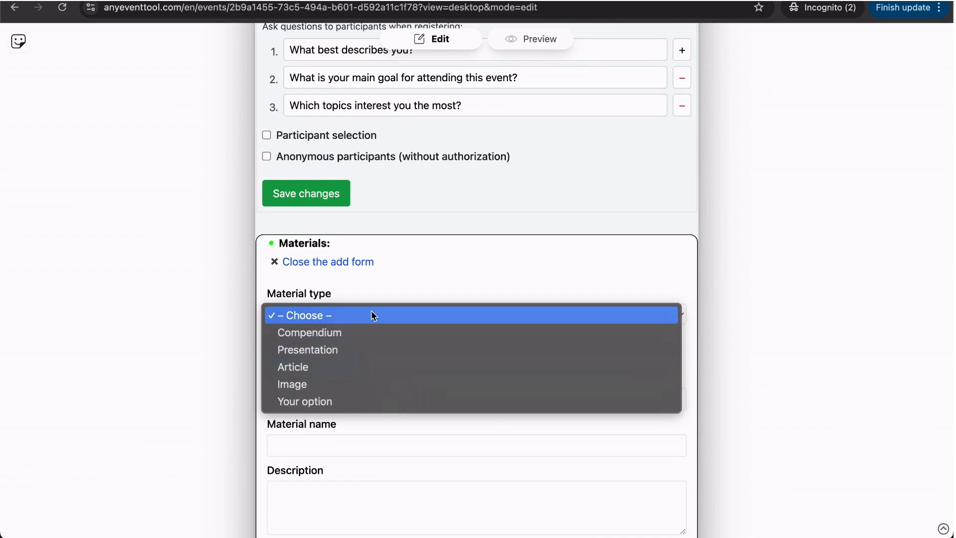
left_click(339, 263)
left_click(340, 263)
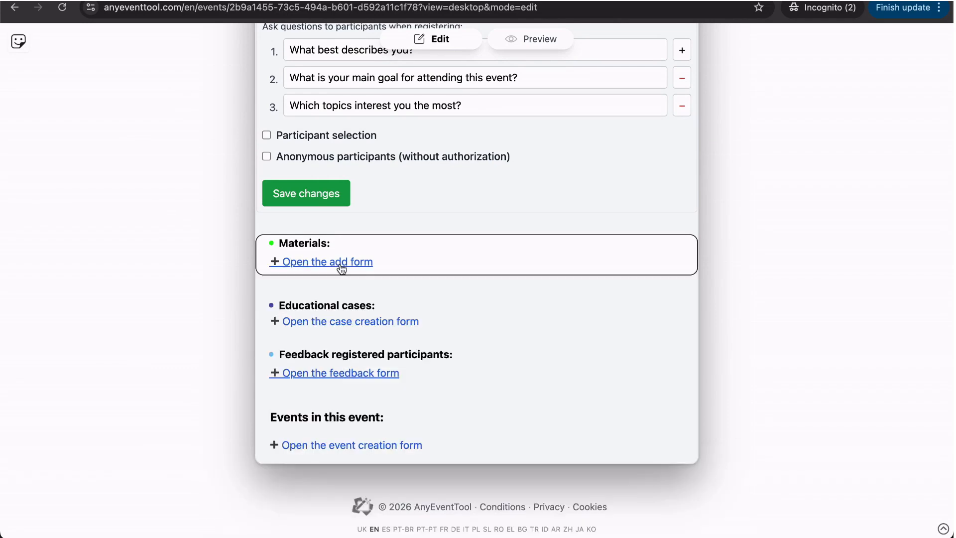
Step: Open the educational case creation form, extend it to four task fields, and close the form
left_click(330, 321)
scroll(392, 354, "down", 4)
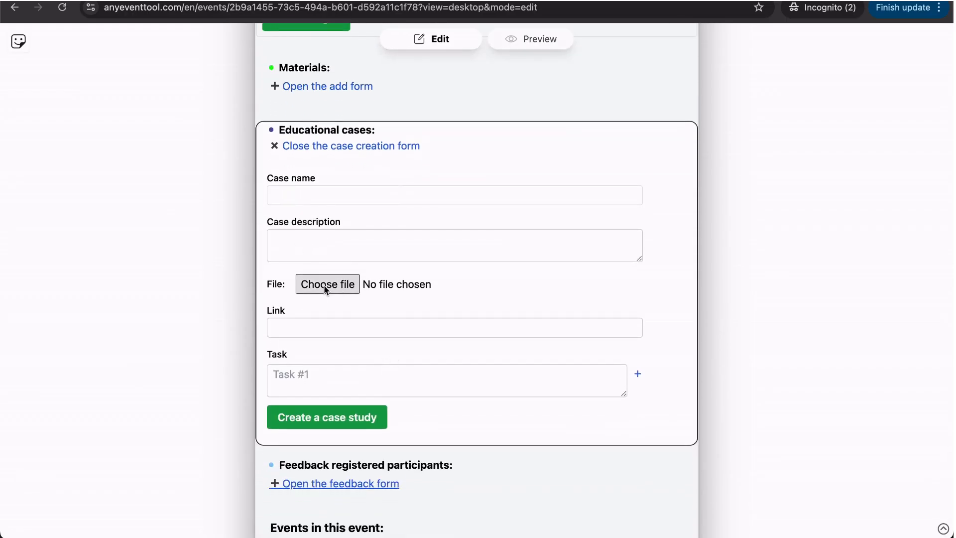
left_click(637, 374)
left_click(638, 374)
left_click(638, 374)
scroll(638, 372, "down", 3)
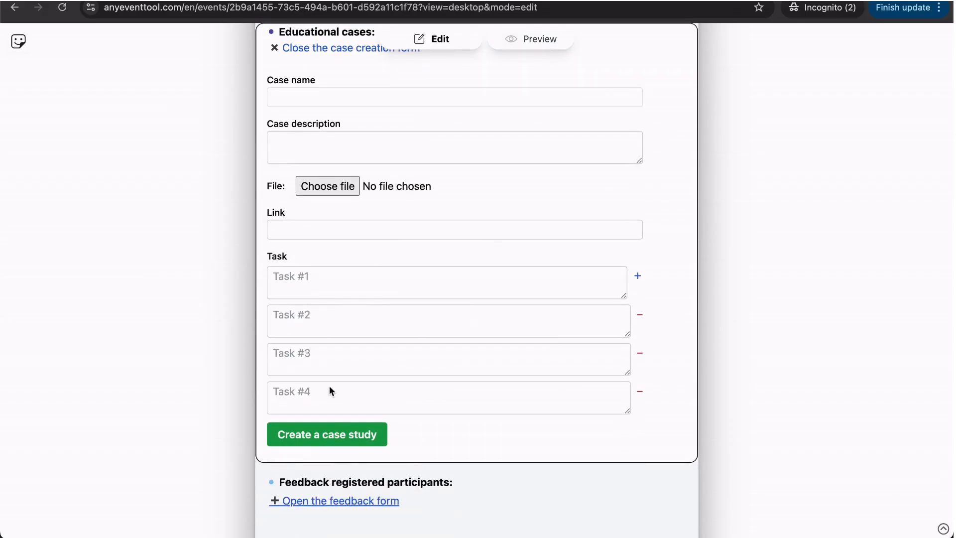
left_click(294, 48)
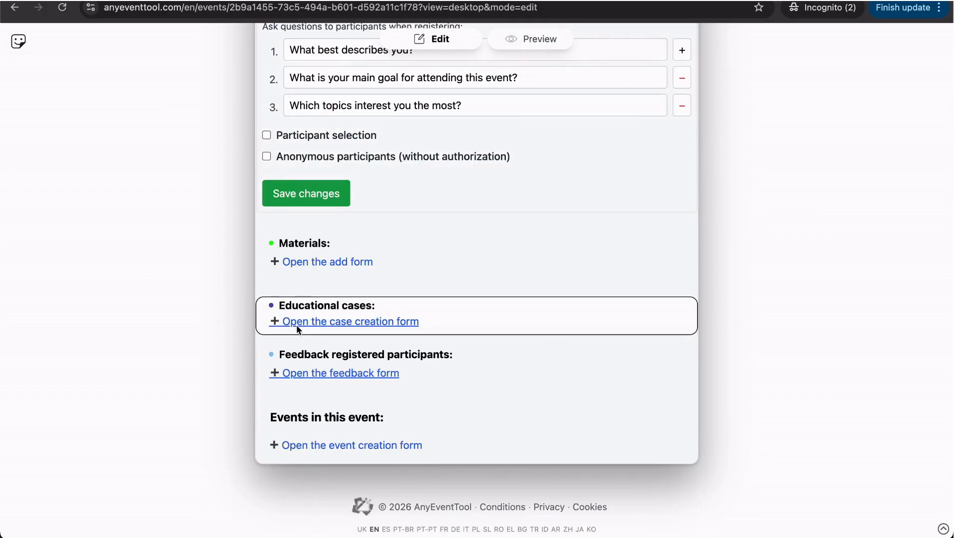
Step: Open the feedback form for registered participants and add three question fields
left_click(304, 374)
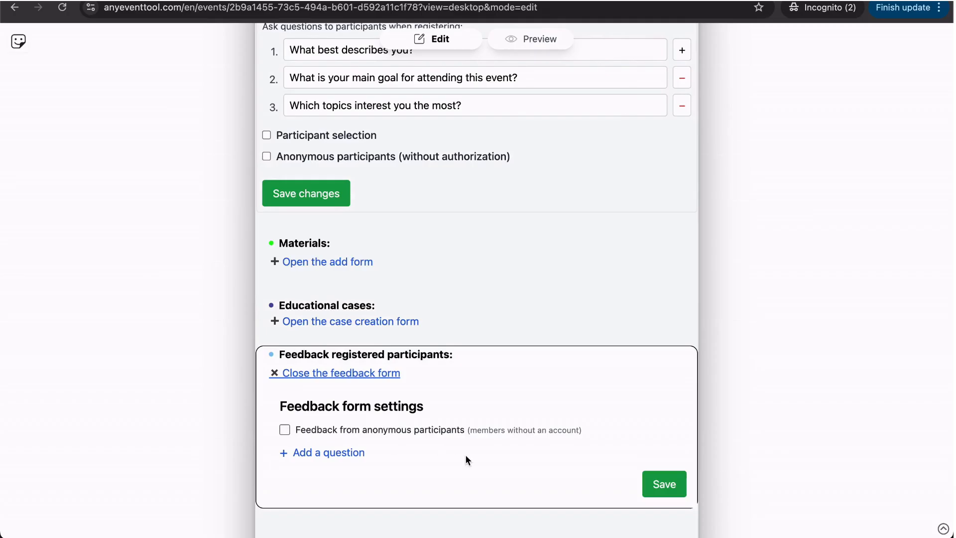
scroll(465, 455, "down", 3)
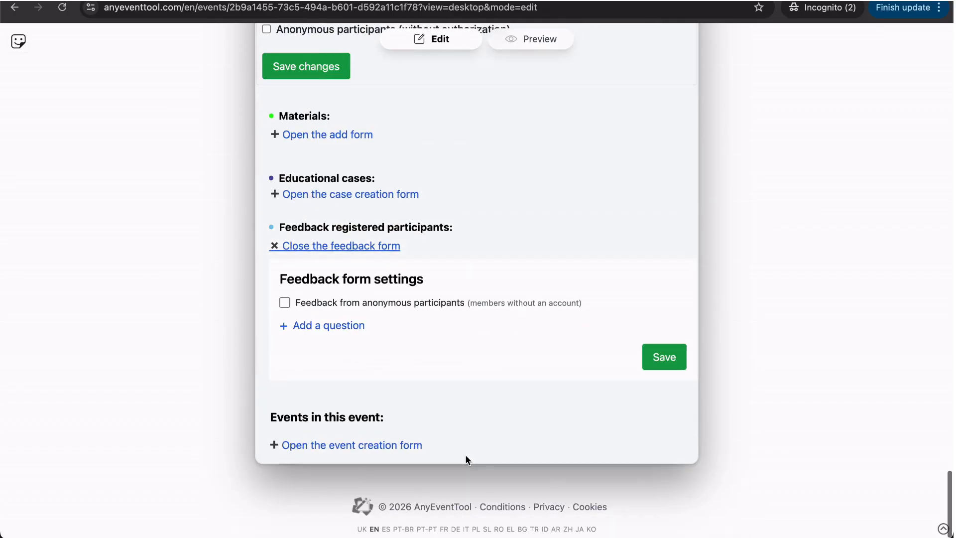
left_click(326, 324)
left_click(319, 359)
left_click(318, 394)
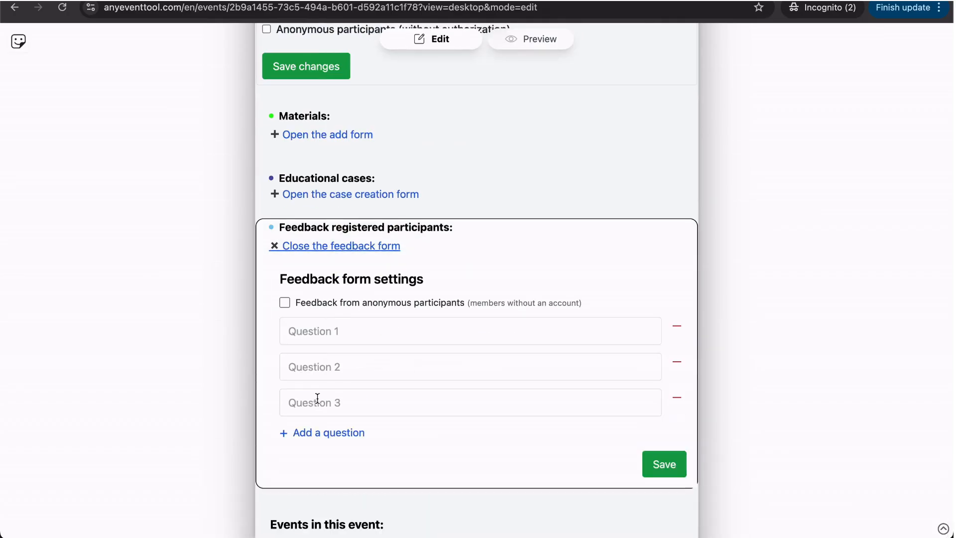
Step: Enter "How satisfied are you with the event overall?", "What did you find most valuable?" and "What should we improve for the next event?" from the clipboard history; save the feedback form
left_click(327, 333)
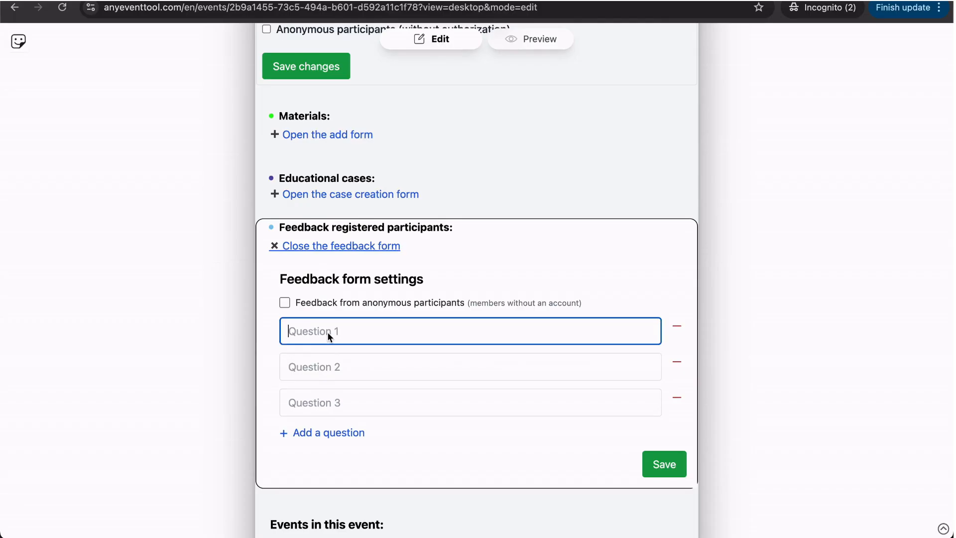
key("super+shift+c")
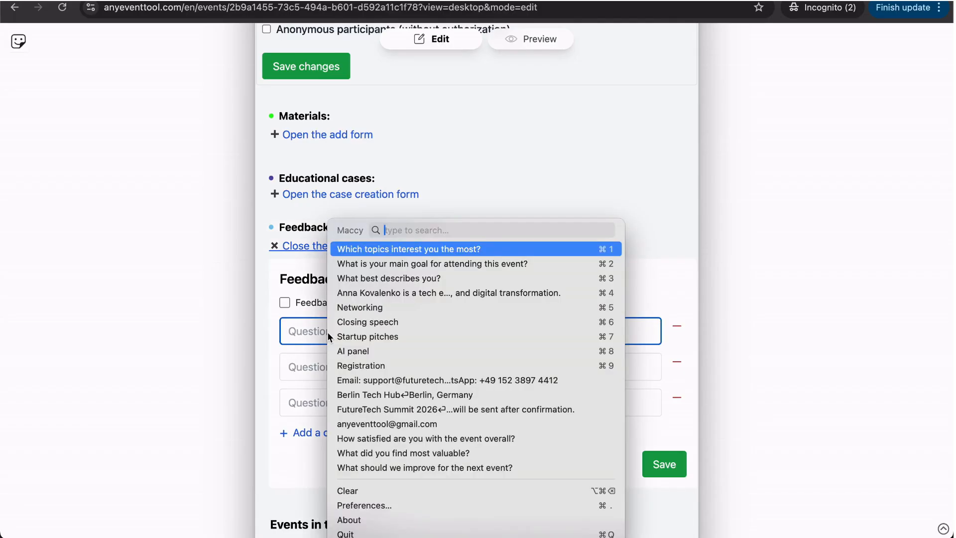
left_click(377, 438)
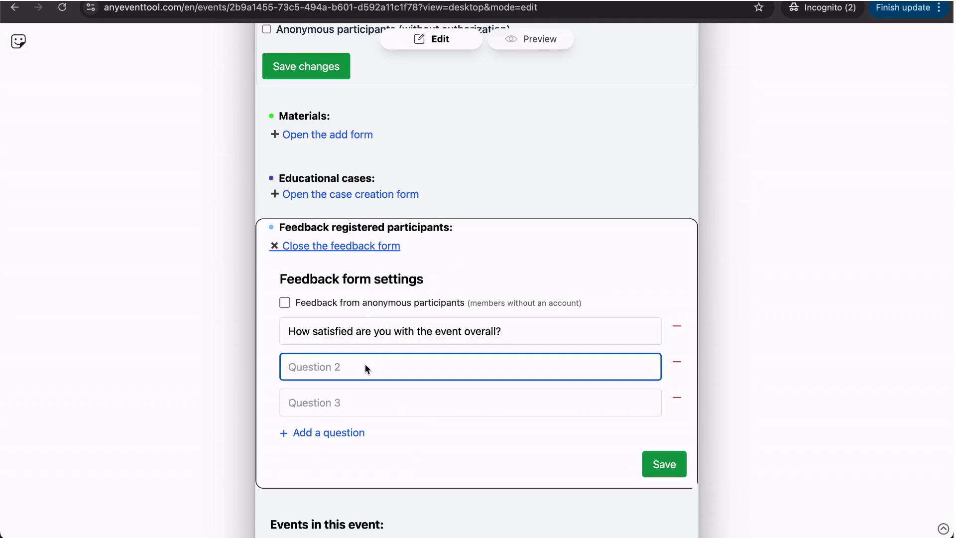
key("super+shift+c")
left_click(412, 454)
left_click(381, 409)
key("super+shift+c")
left_click(421, 468)
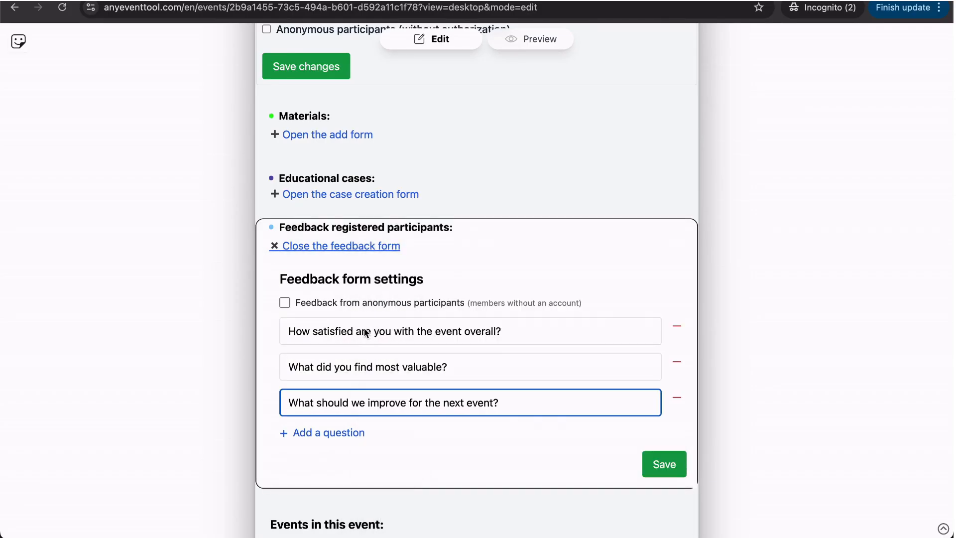
left_click(657, 465)
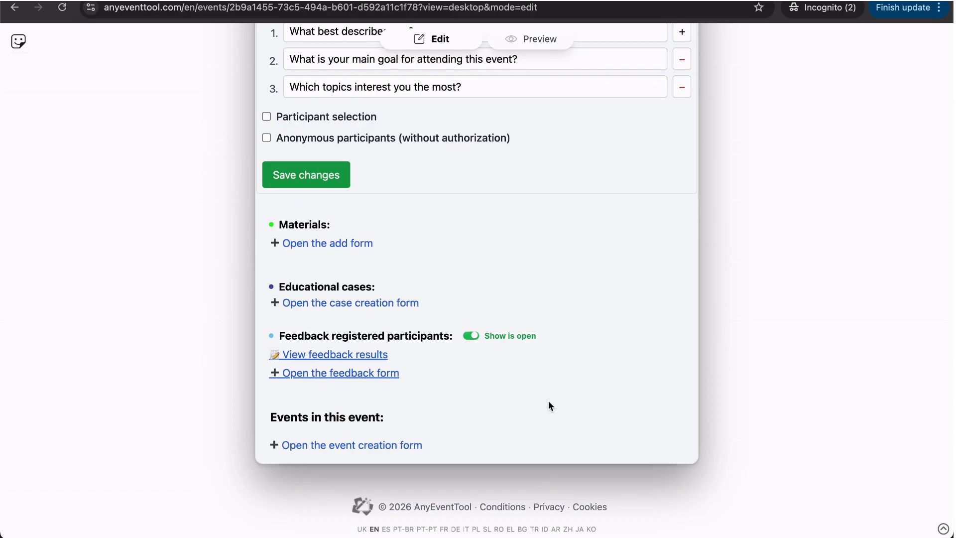
Step: Create an event inside this event with the custom type "Second Day" and the name "Future Tech 2026"
left_click(293, 445)
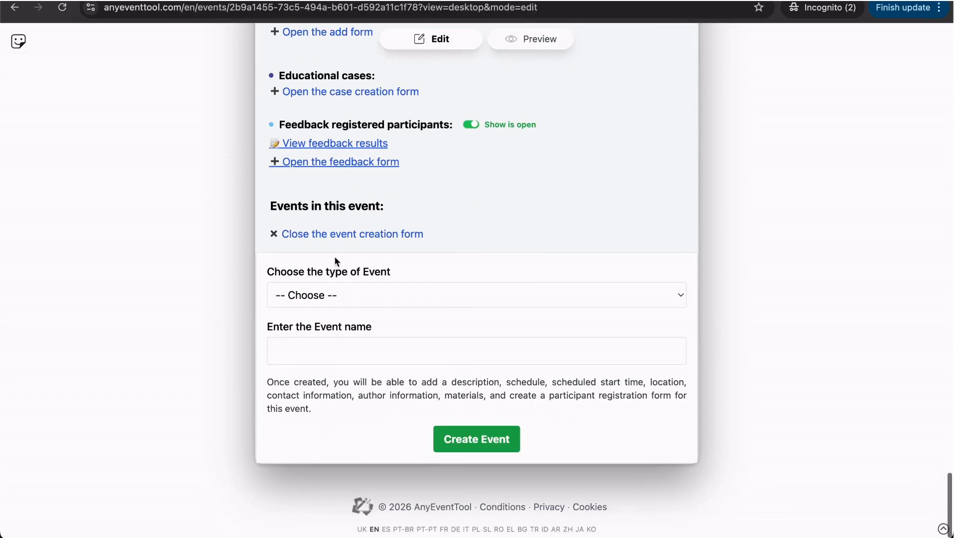
left_click(351, 295)
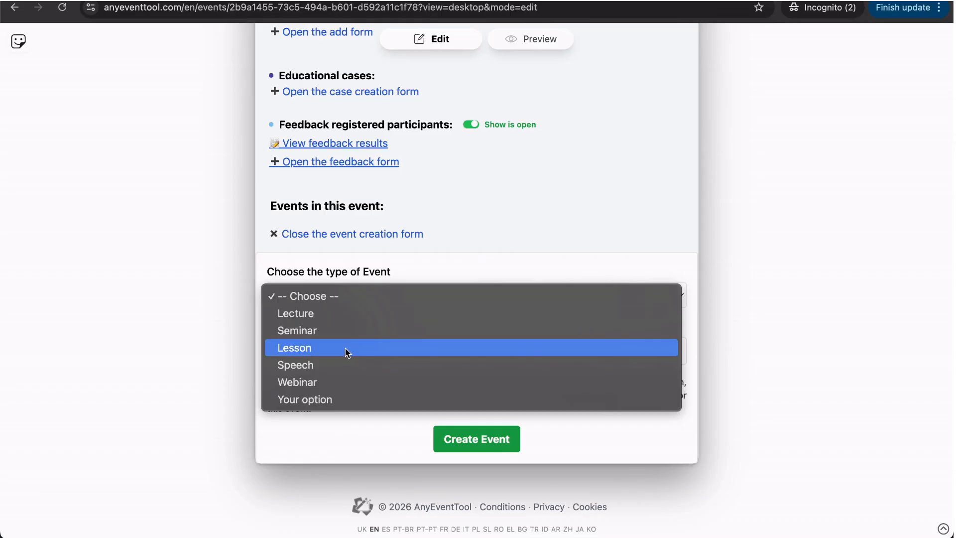
left_click(336, 396)
left_click(328, 352)
type("Second Day")
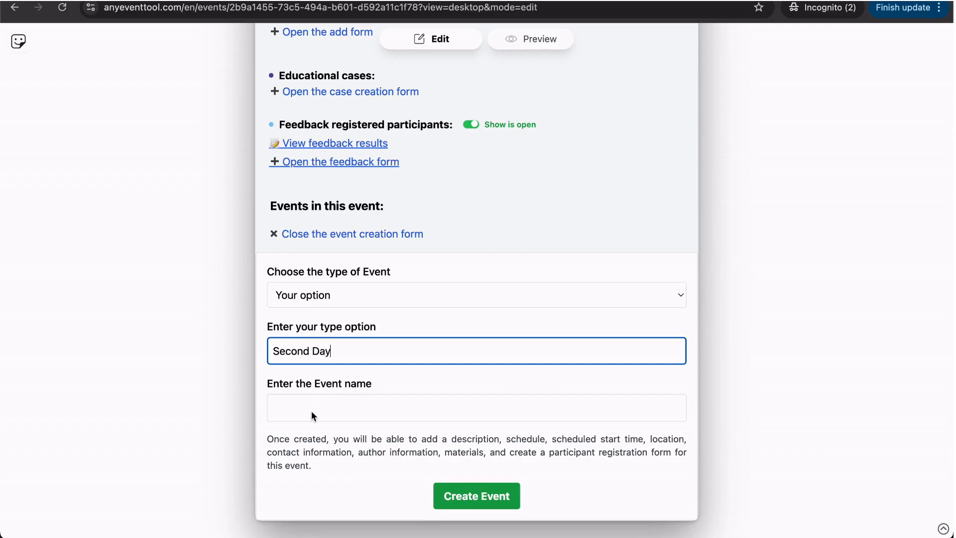
left_click(314, 408)
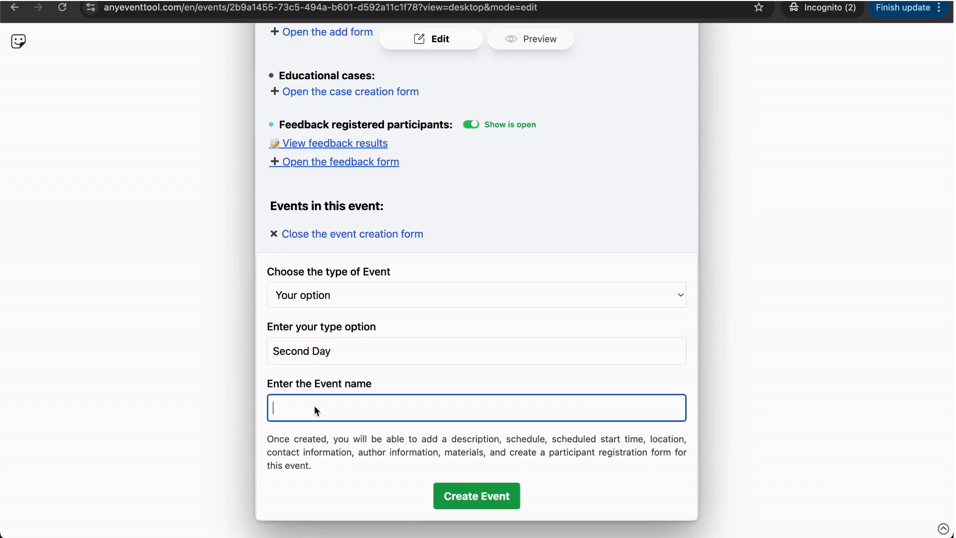
type("Future Tech 2026")
left_click(473, 494)
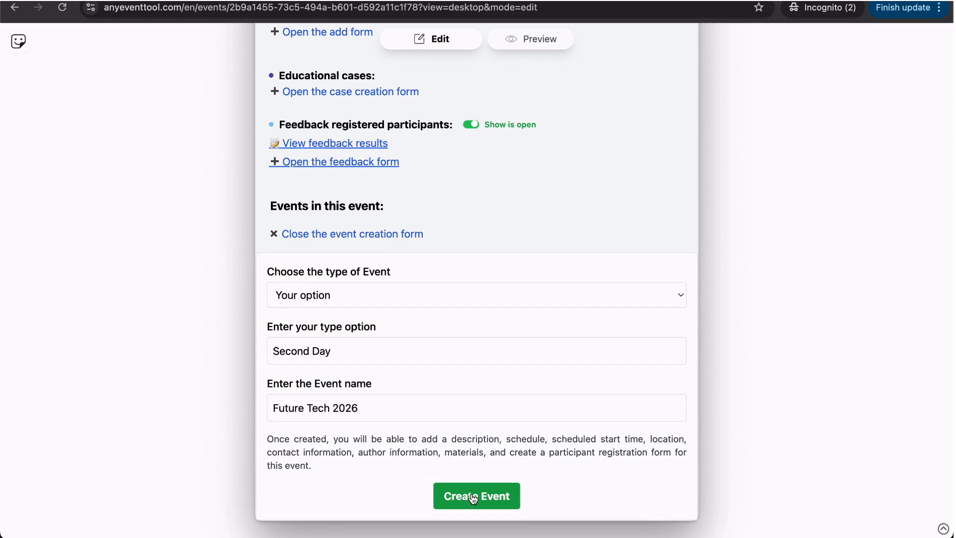
Step: Review the event page in edit mode from the cover image down to the Second Day sub-event
scroll(801, 399, "down", 3)
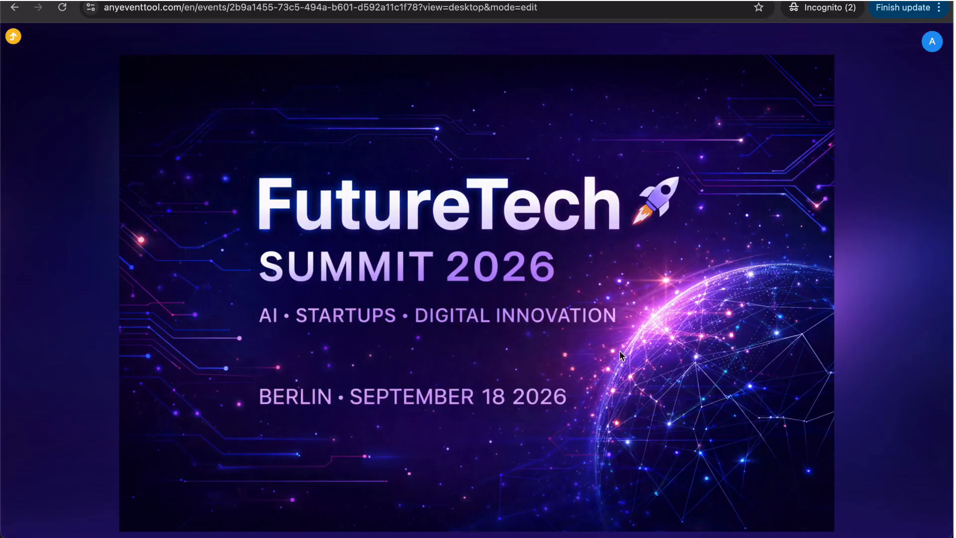
scroll(619, 351, "down", 10)
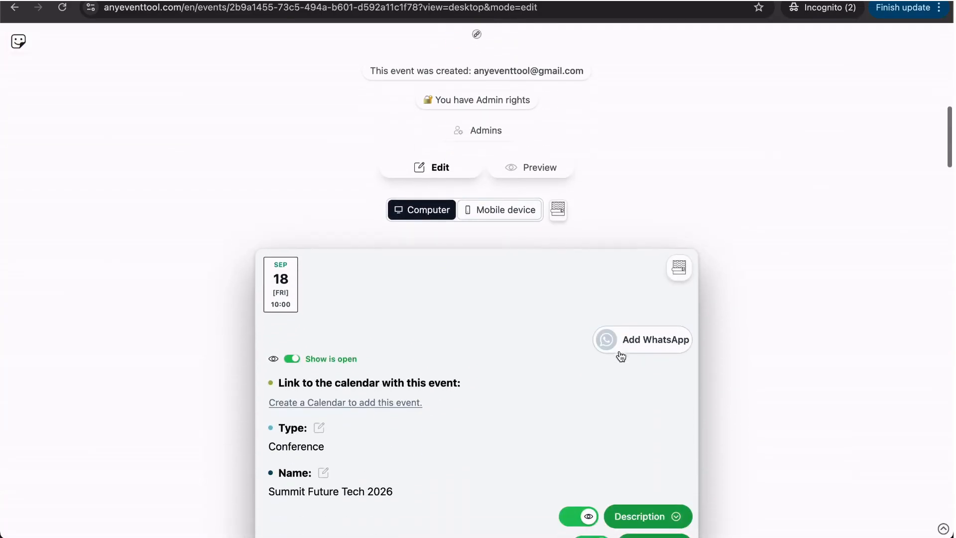
scroll(621, 356, "down", 15)
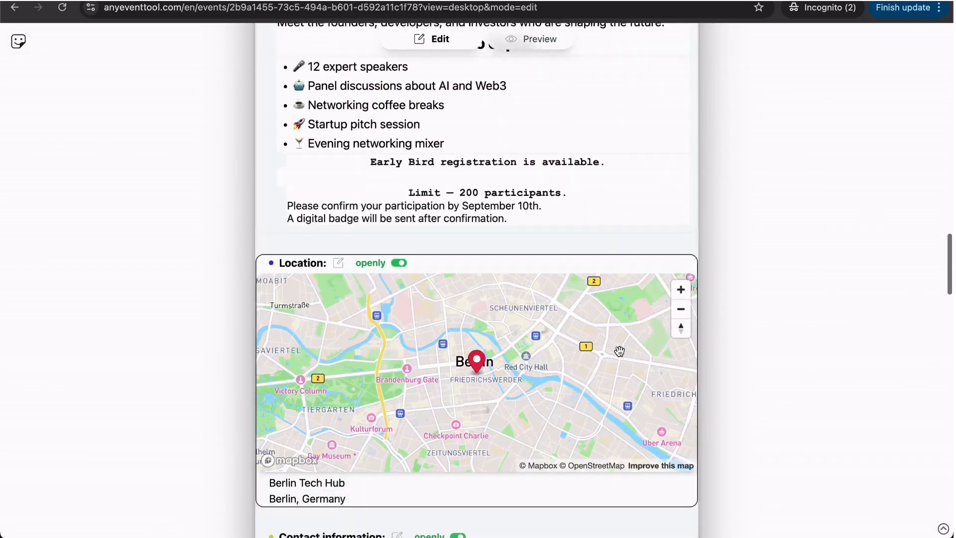
scroll(620, 350, "down", 8)
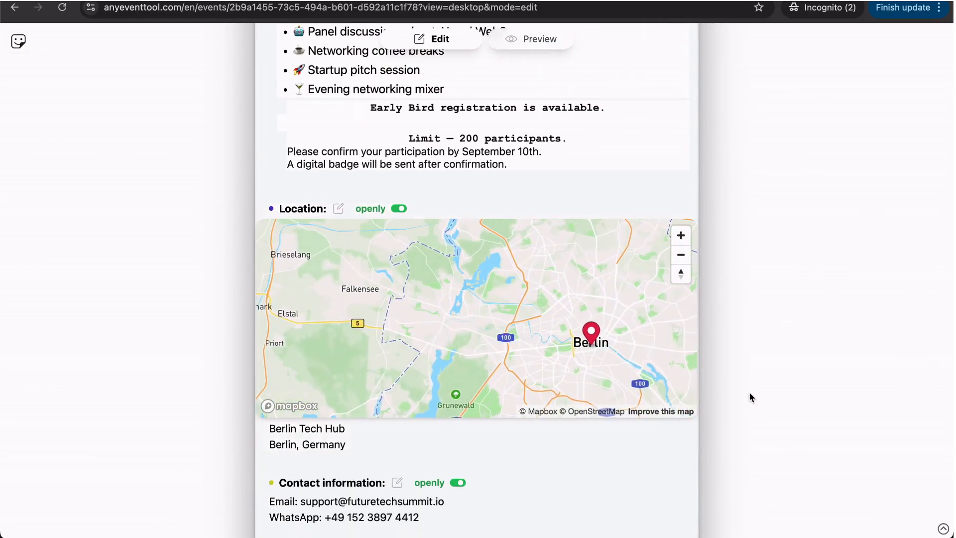
scroll(749, 397, "down", 20)
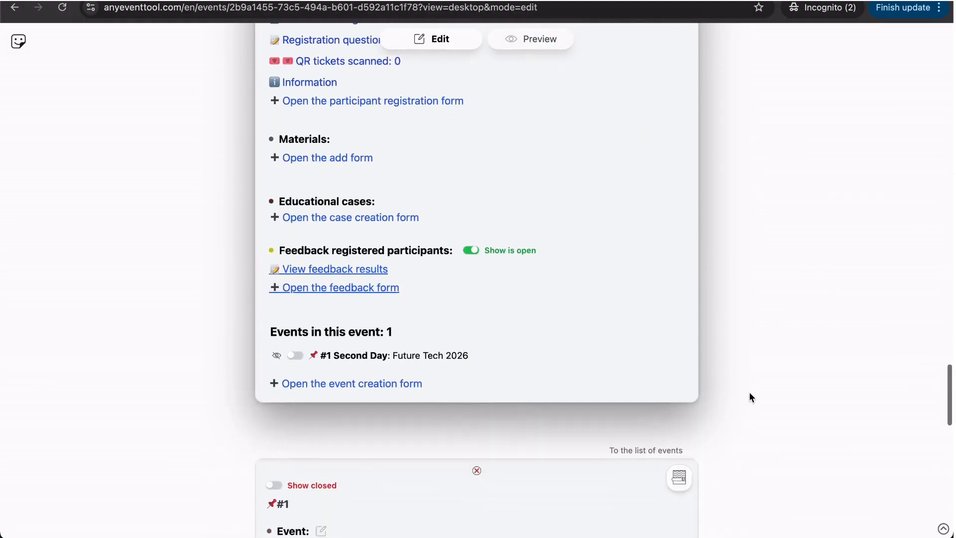
scroll(749, 397, "down", 18)
scroll(748, 391, "up", 15)
left_click(274, 297)
left_click(273, 296)
scroll(804, 312, "up", 12)
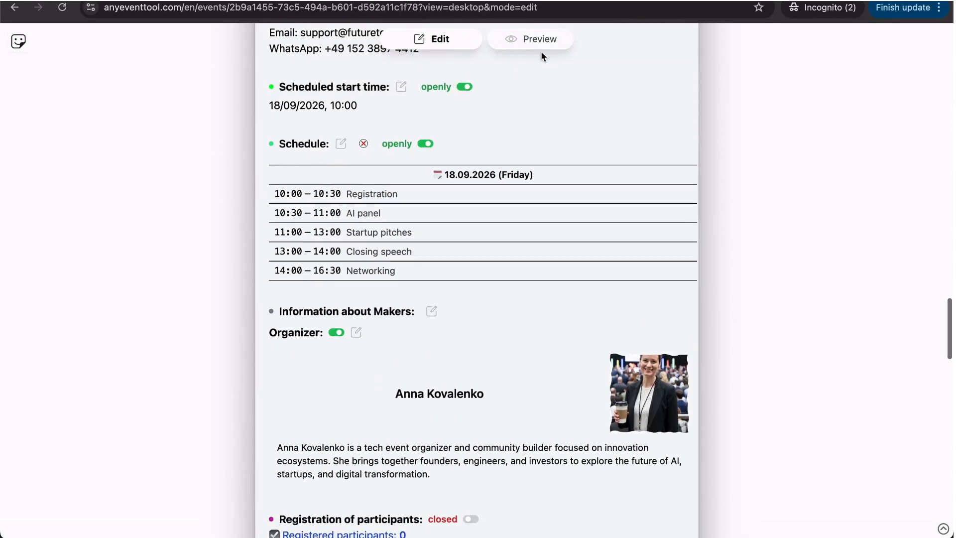
Step: Preview the event page and check its sections from the cover image through contacts, schedule, organizer and participant registration
left_click(539, 38)
scroll(798, 207, "up", 8)
scroll(808, 209, "up", 15)
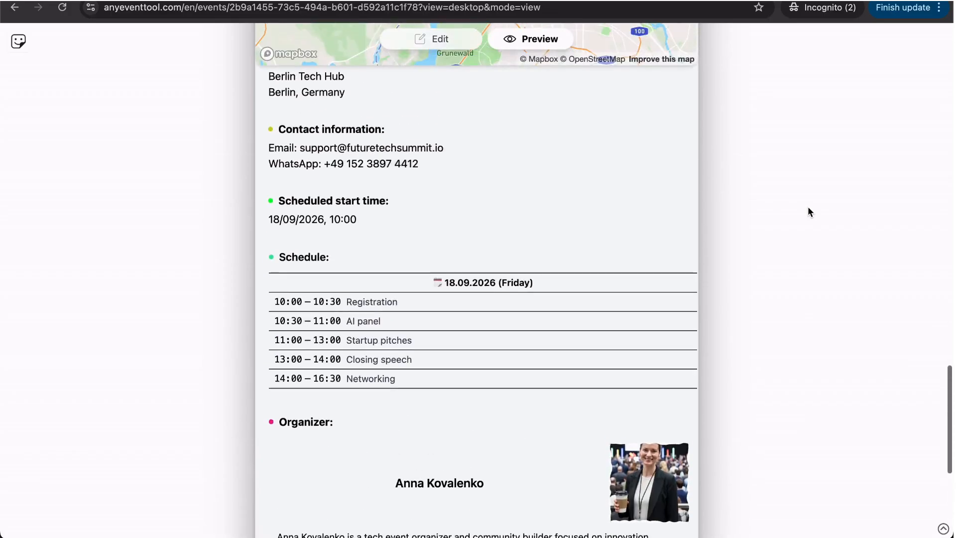
scroll(809, 211, "up", 10)
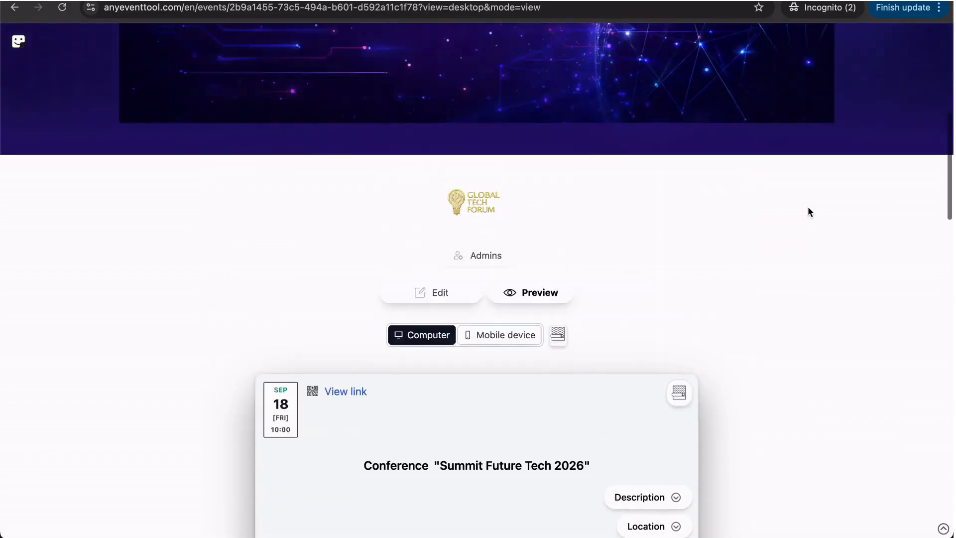
scroll(810, 211, "down", 12)
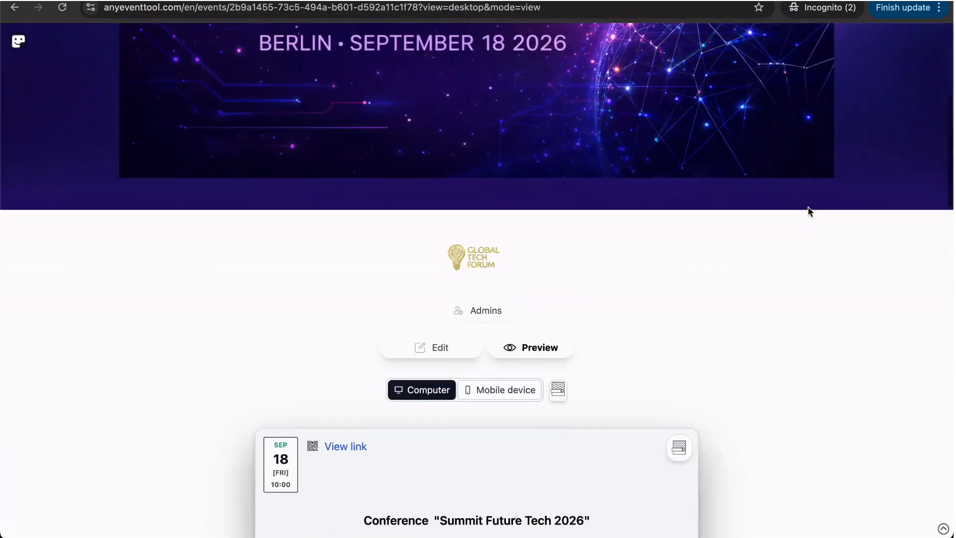
scroll(808, 208, "down", 5)
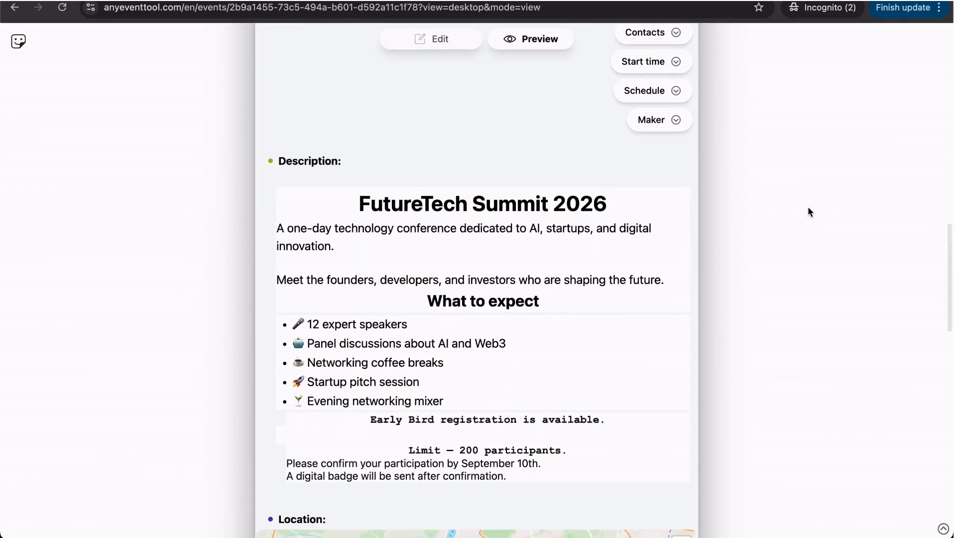
left_click(650, 33)
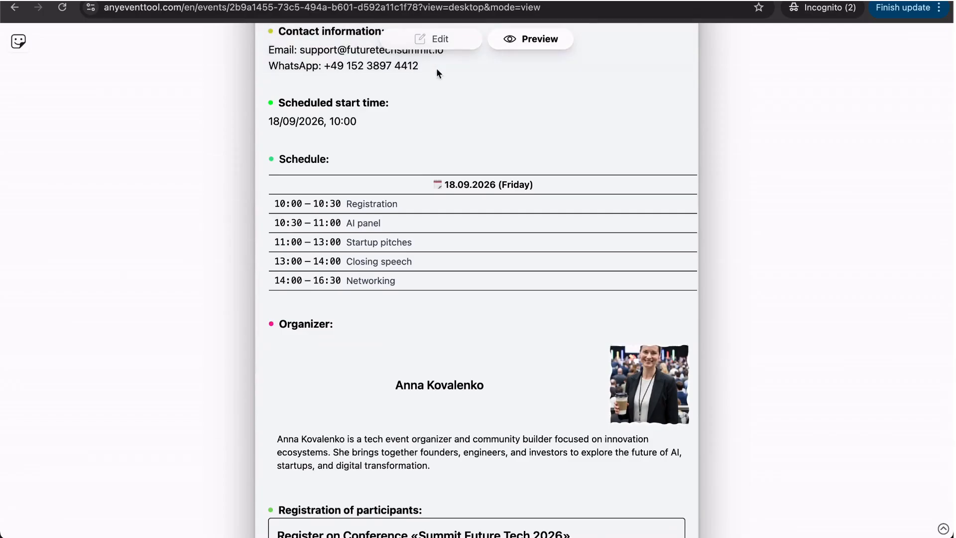
scroll(697, 369, "down", 1)
scroll(697, 369, "down", 3)
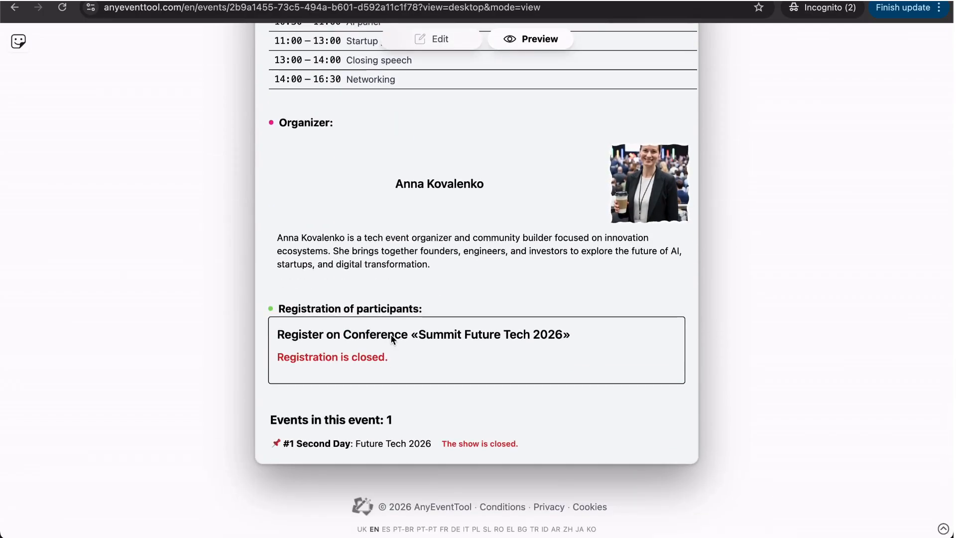
Step: Return to edit mode and make the Registration and Events sections visible
left_click(431, 40)
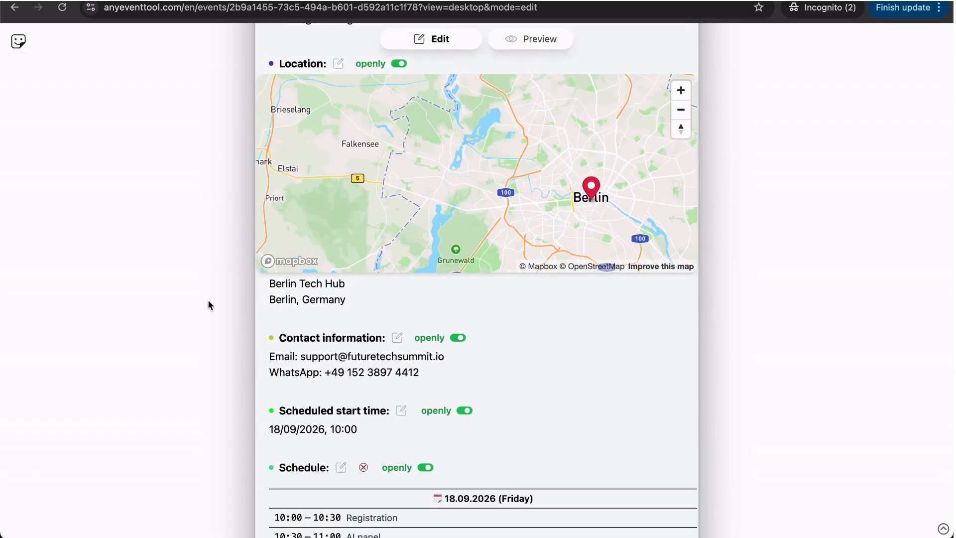
scroll(209, 305, "up", 12)
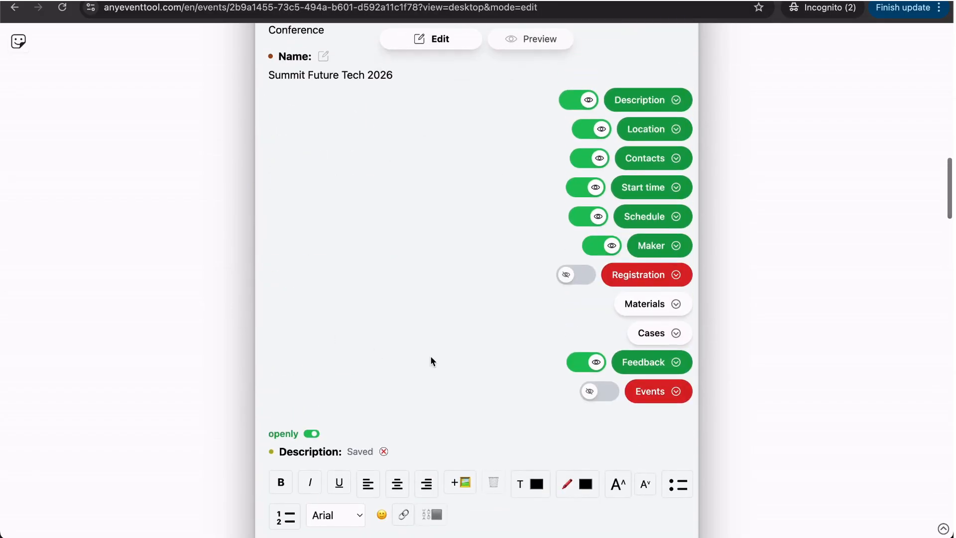
left_click(566, 275)
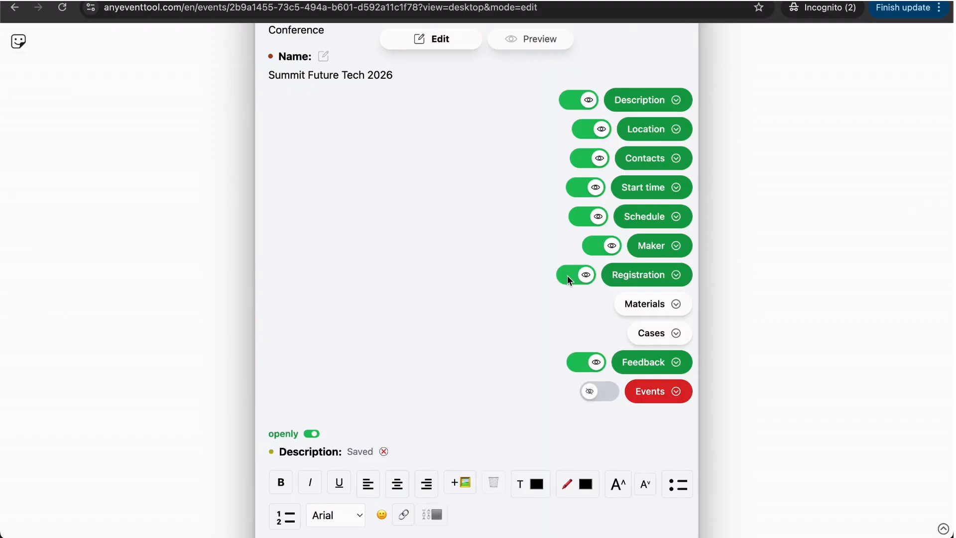
left_click(610, 391)
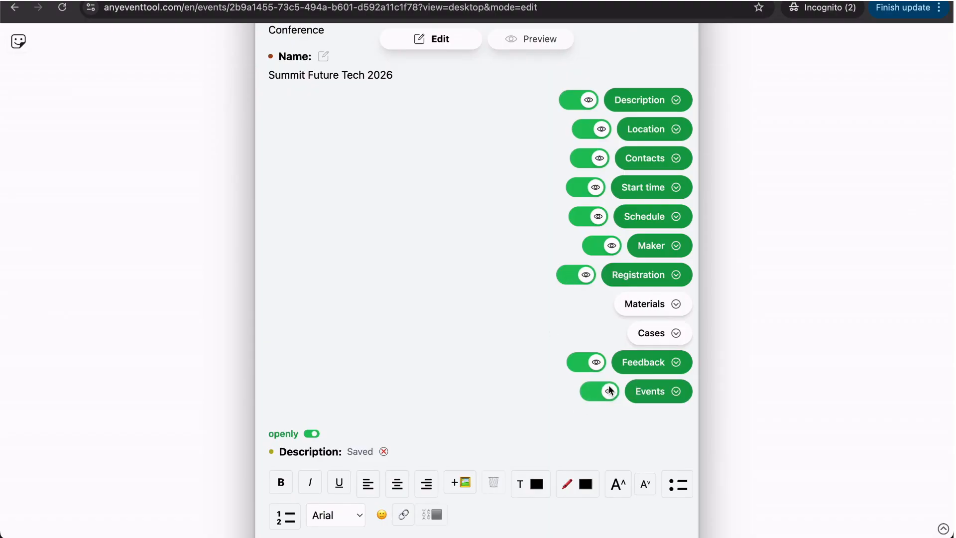
Step: Preview the event page again and jump to the participant registration section
left_click(536, 37)
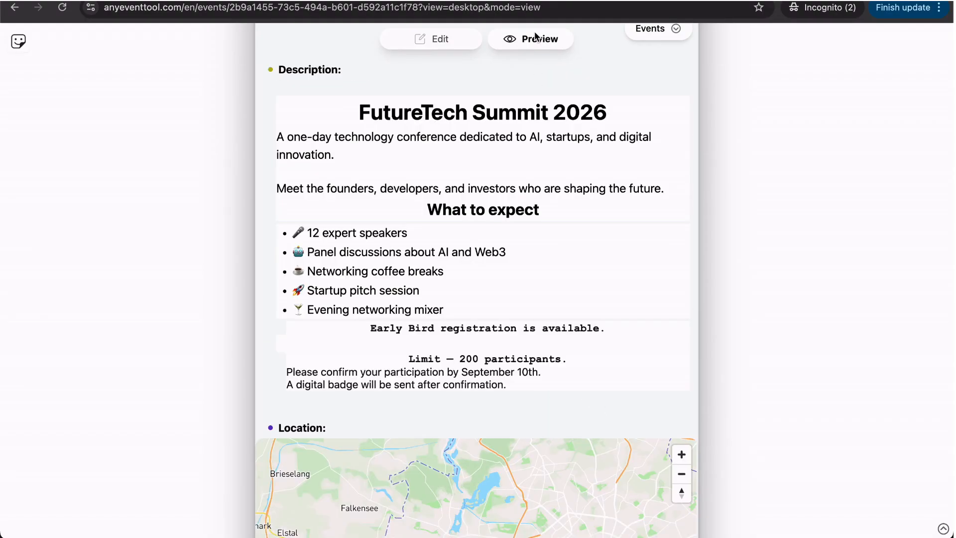
mouse_move(686, 80)
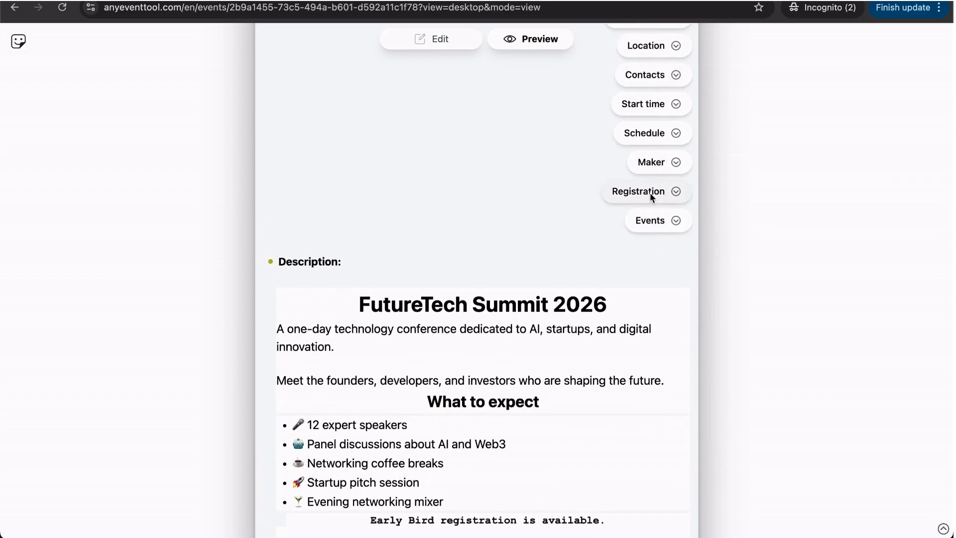
left_click(650, 194)
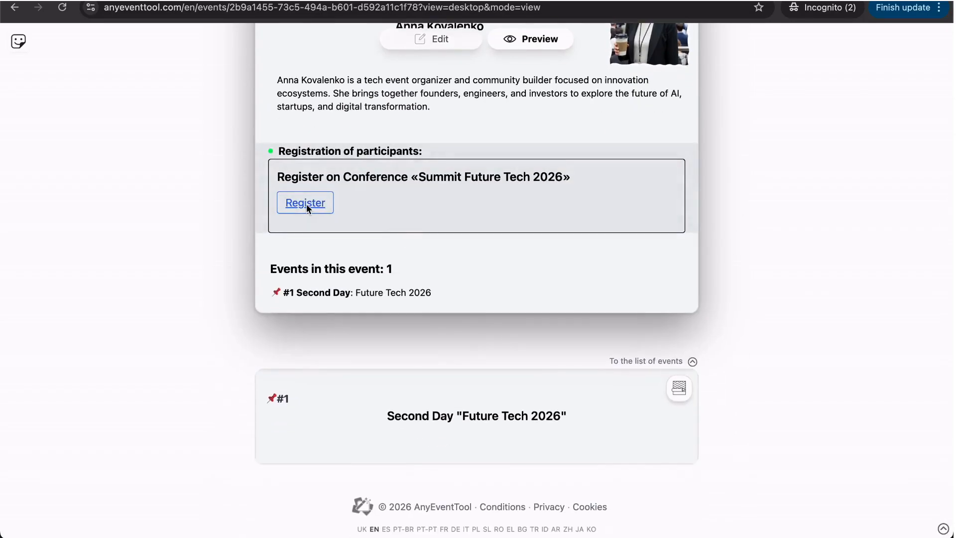
Step: Fill in the conference registration form with the participant's name and the answers "Founder", "Find partners" and "AI technologies"
left_click(307, 204)
left_click(304, 270)
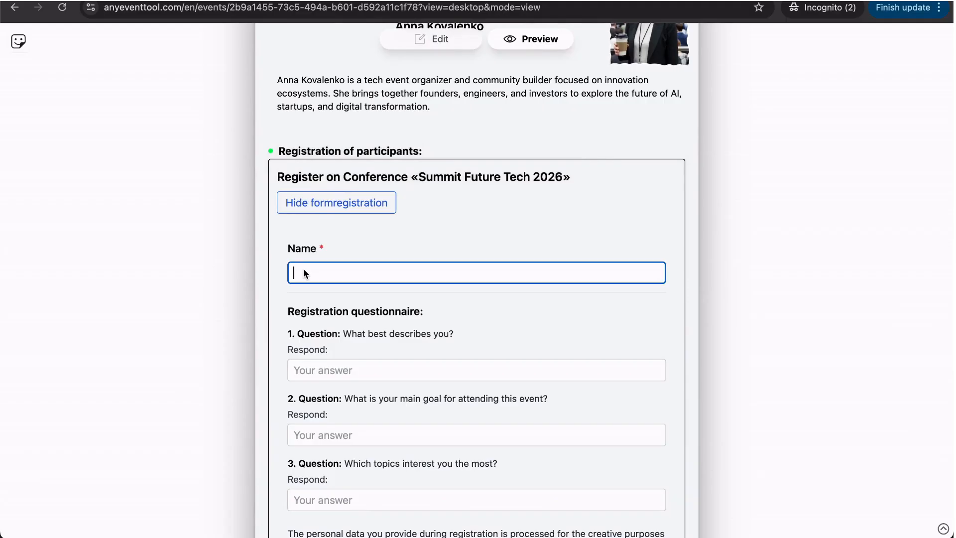
type("Anna")
left_click(373, 370)
type("Founder")
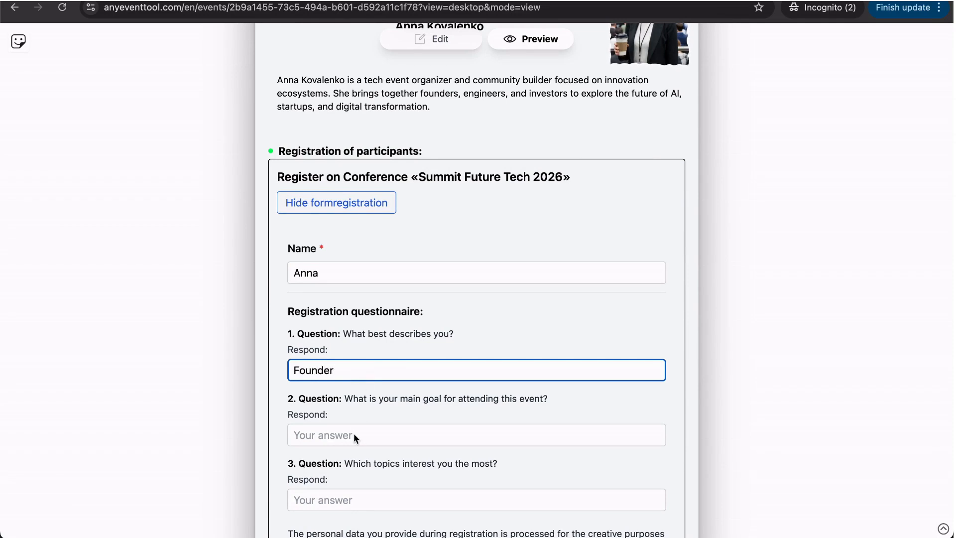
left_click(355, 434)
type("Find partners")
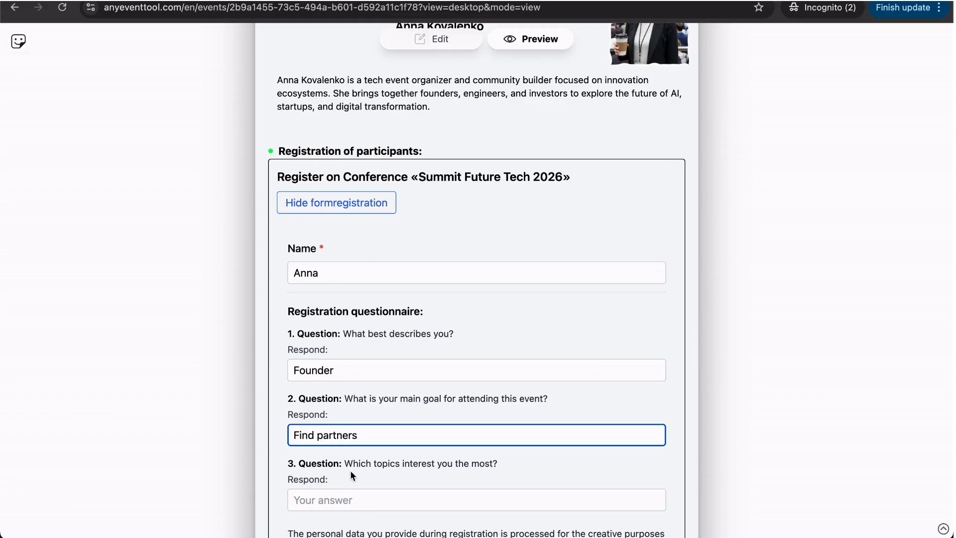
left_click(371, 500)
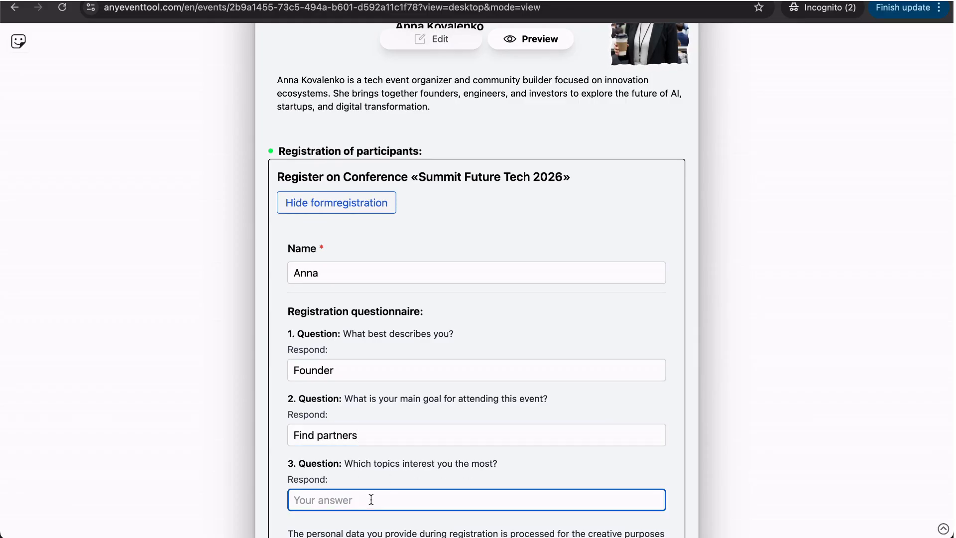
type("AI technologies")
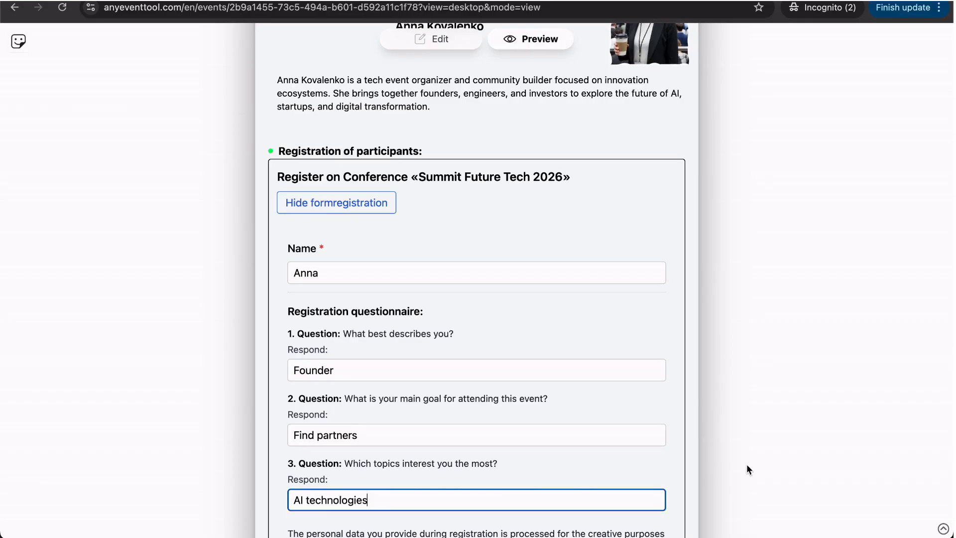
Step: Consent to personal data processing, agree to share data with other participants, and submit the registration
scroll(746, 468, "down", 5)
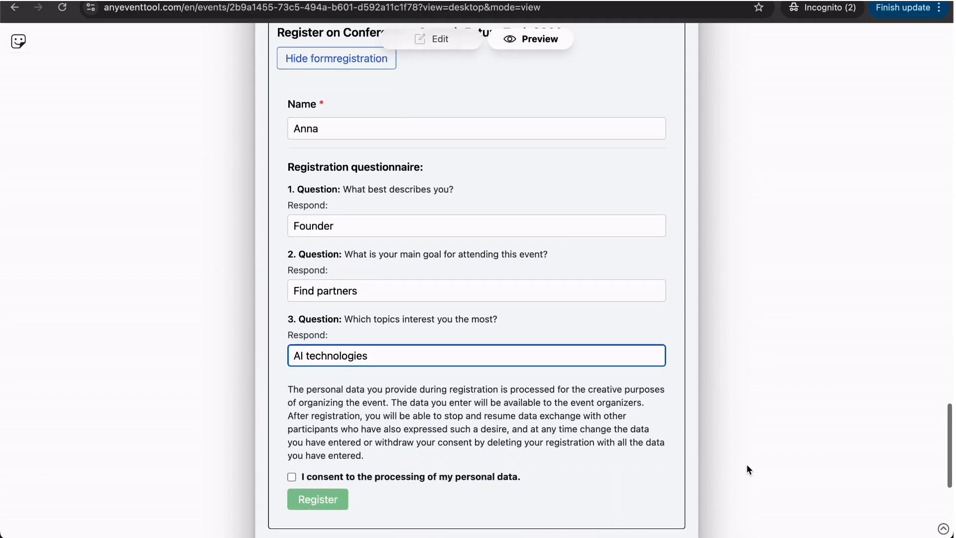
left_click(292, 421)
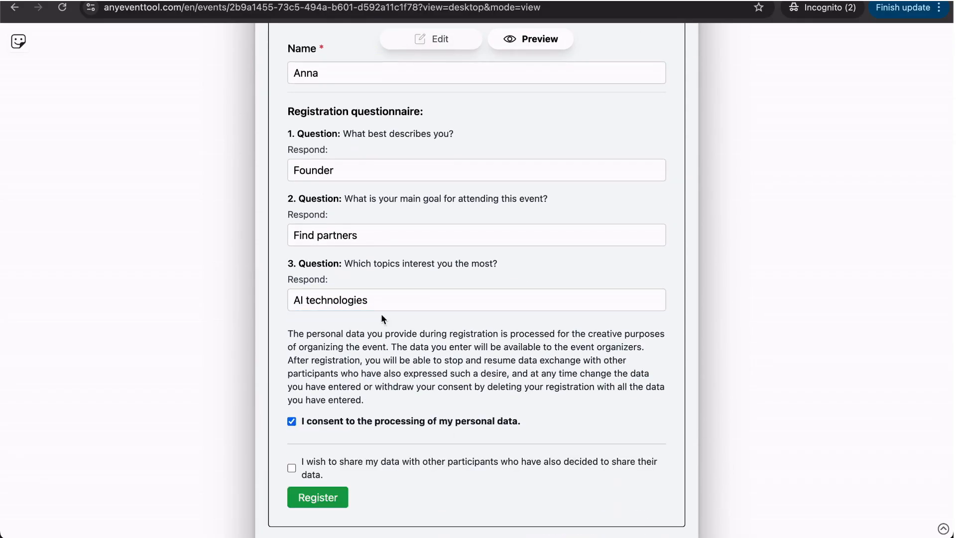
left_click(292, 468)
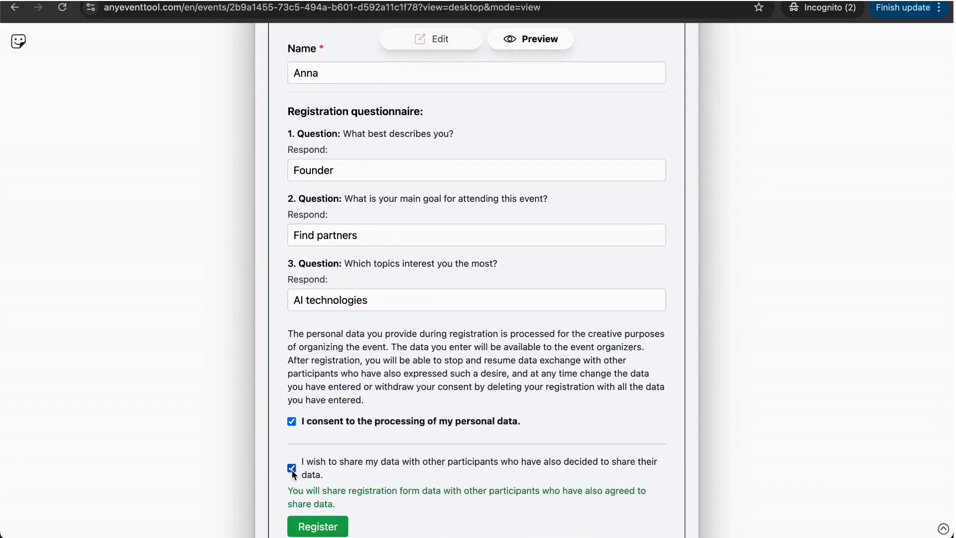
scroll(389, 463, "down", 2)
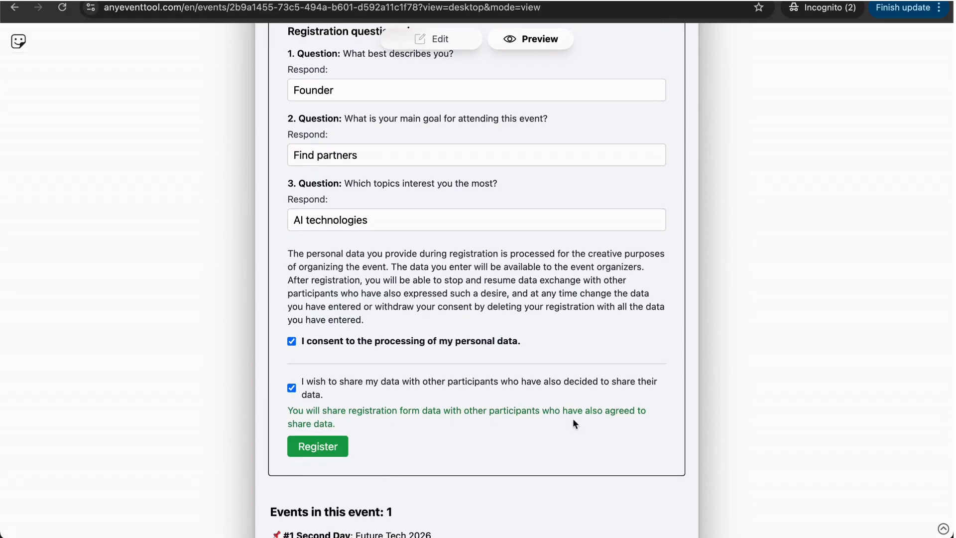
left_click(310, 449)
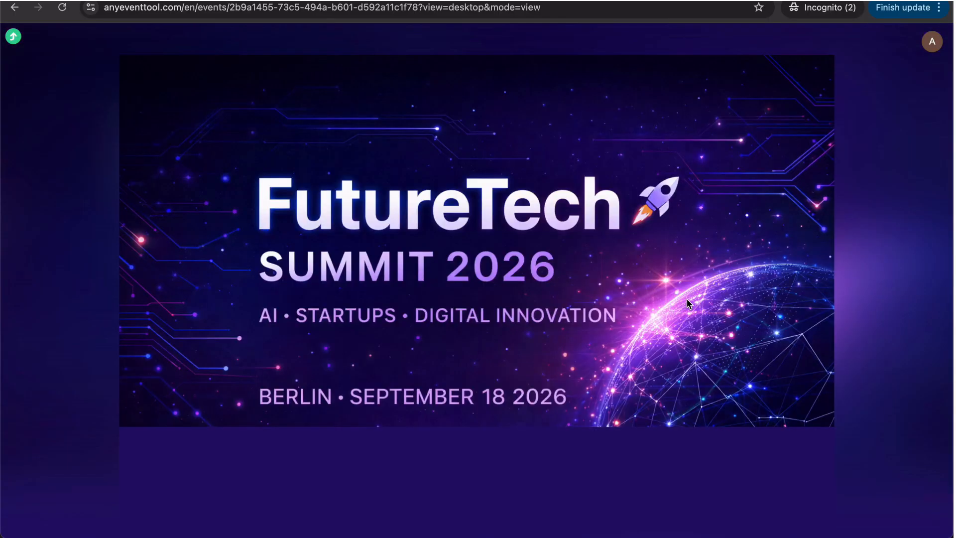
Step: Go to the participant registration section and view the submitted data and the data exchange details
scroll(677, 304, "down", 5)
scroll(687, 302, "down", 5)
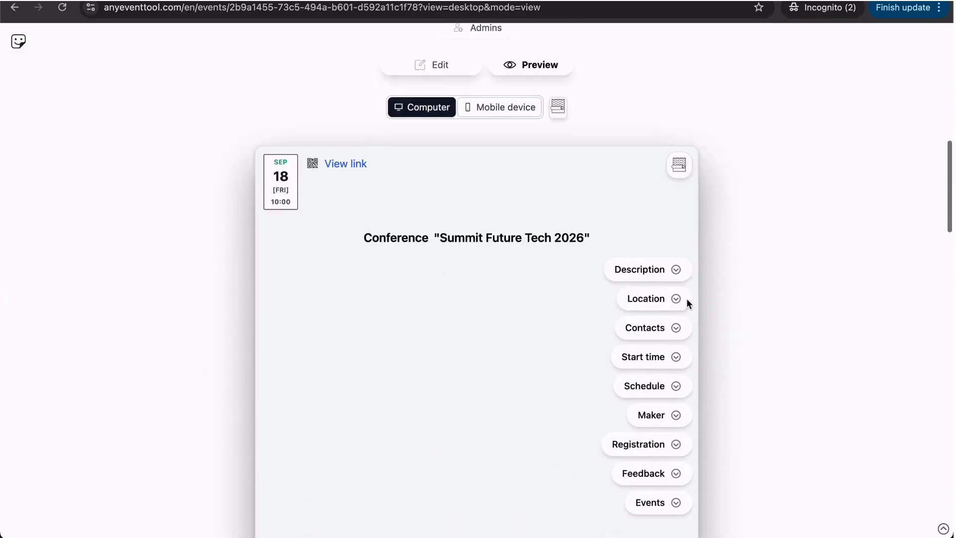
left_click(645, 364)
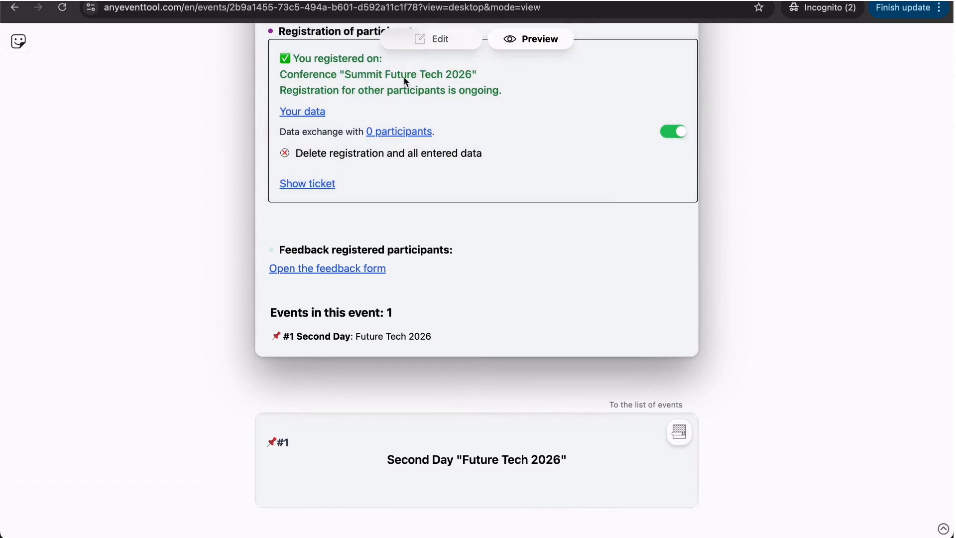
scroll(378, 75, "up", 3)
left_click(302, 225)
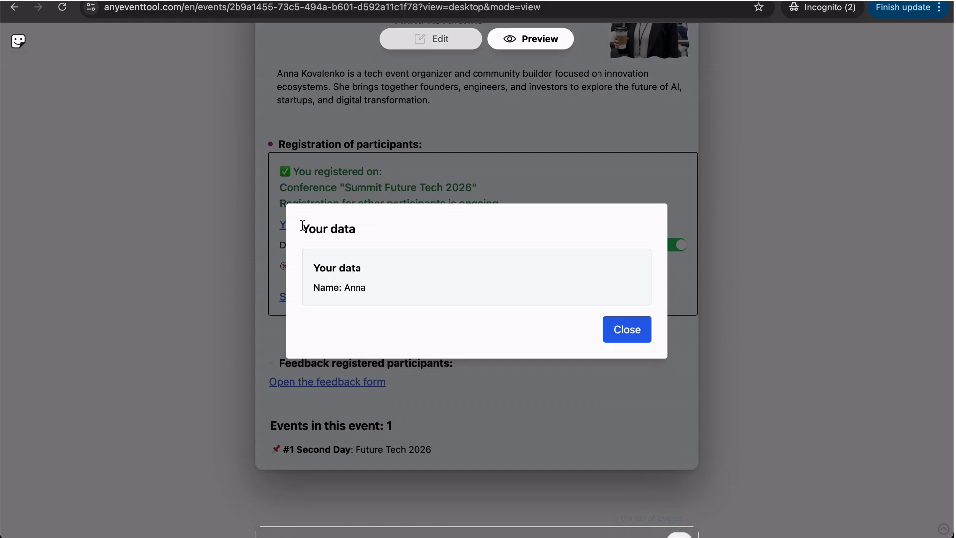
left_click(620, 327)
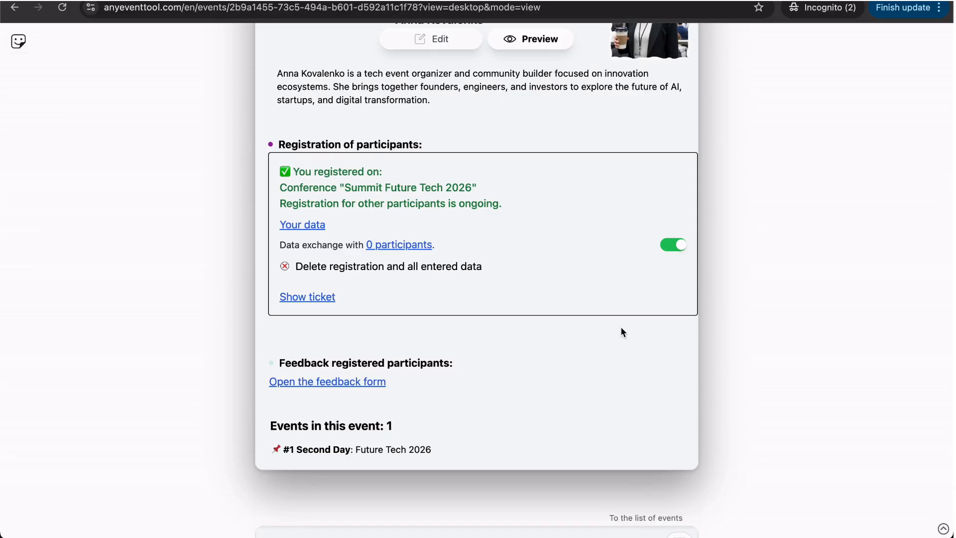
left_click(392, 245)
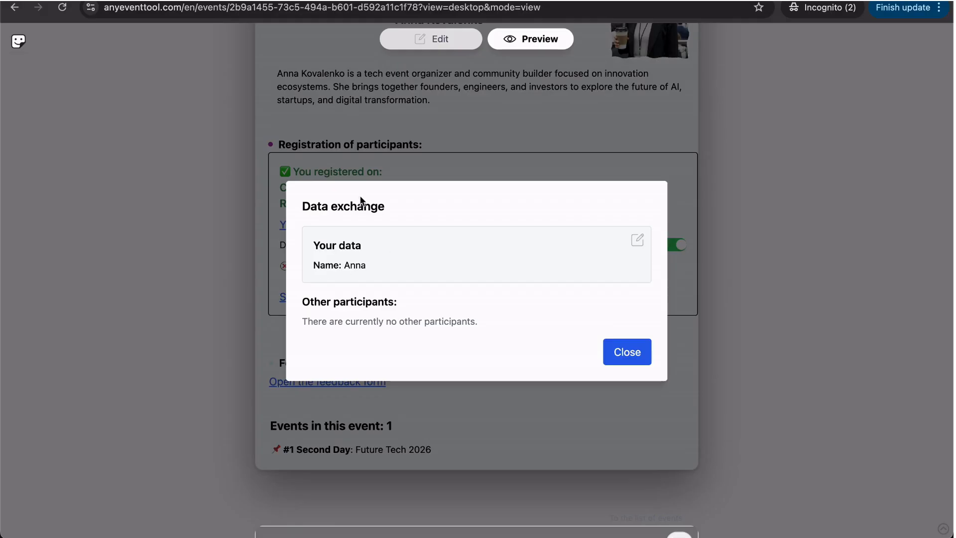
left_click(628, 355)
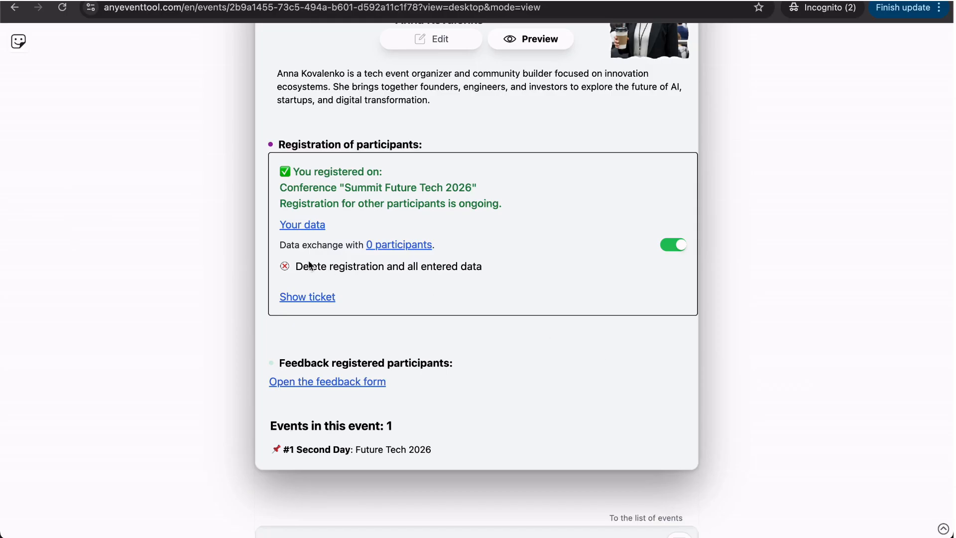
Step: Show the participant's ticket, copy its QR code and close the ticket
left_click(302, 299)
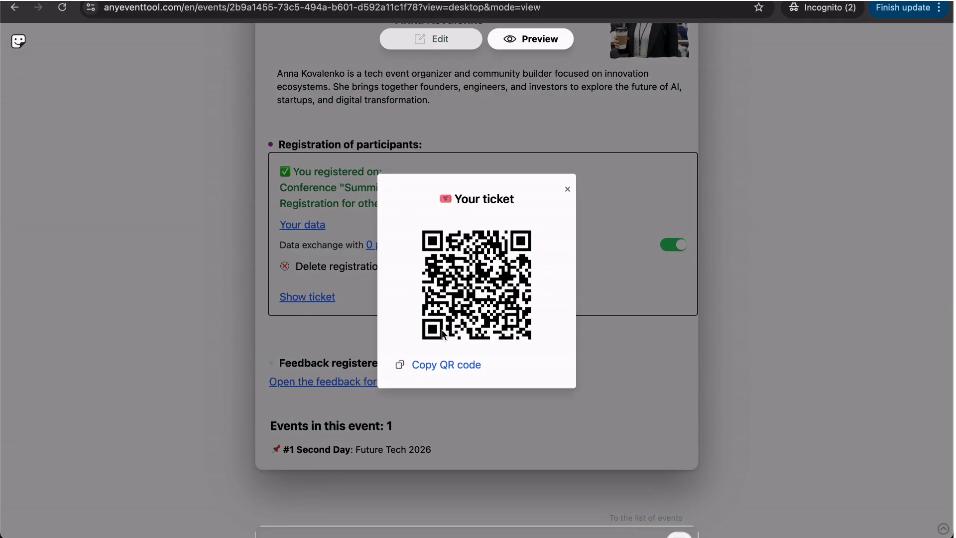
left_click(446, 367)
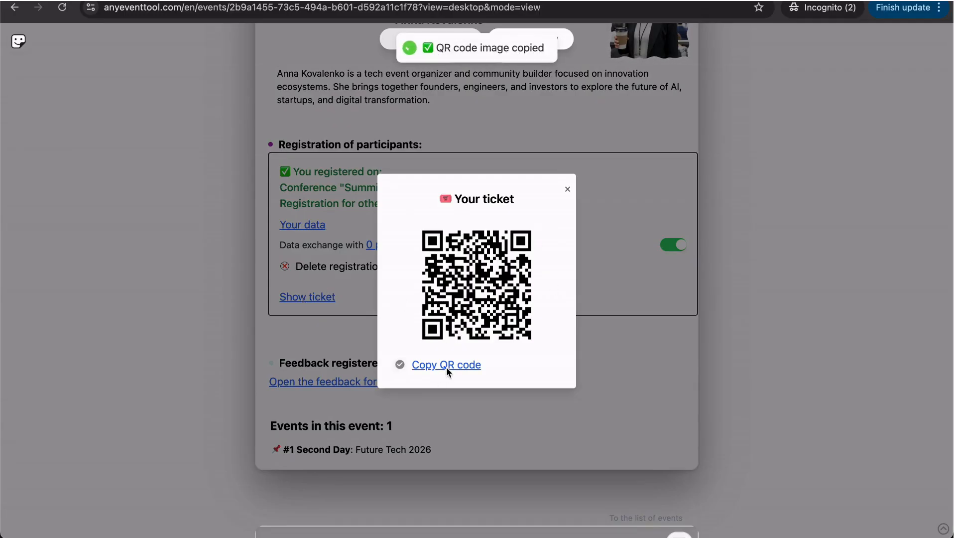
left_click(567, 190)
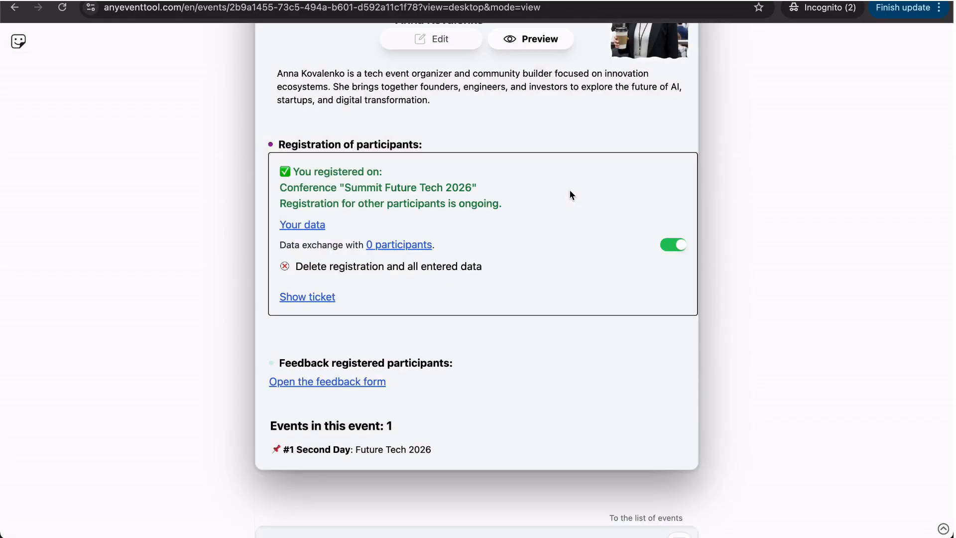
Step: Turn data exchange with other participants off and back on
left_click(674, 245)
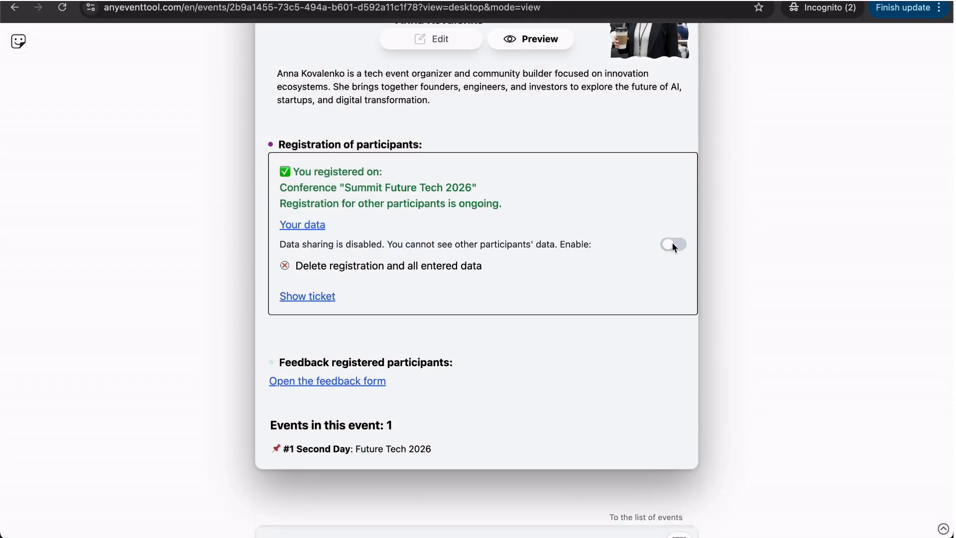
left_click(672, 243)
Step: Open the event's view link details near the start of the page and copy the viewing link
scroll(739, 235, "up", 7)
scroll(739, 240, "up", 20)
scroll(741, 240, "down", 5)
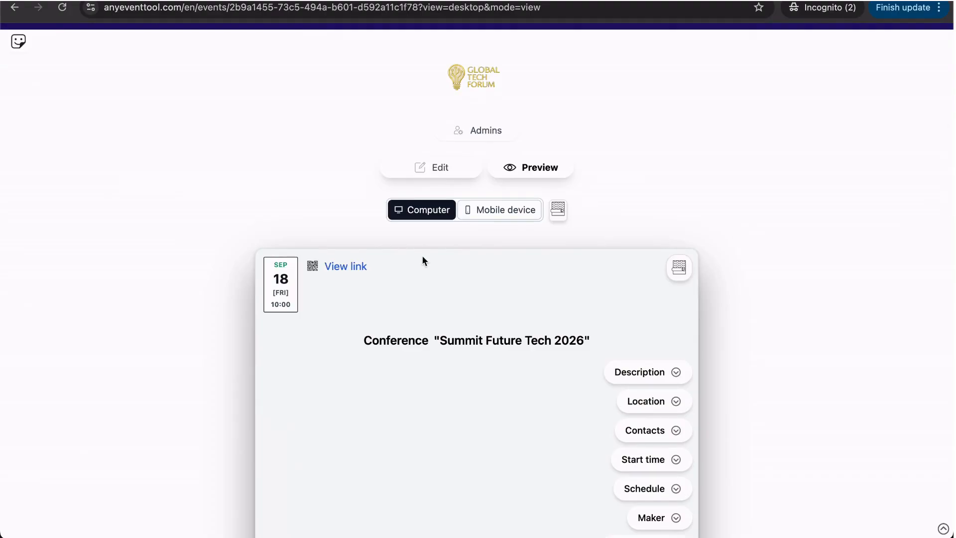
left_click(344, 266)
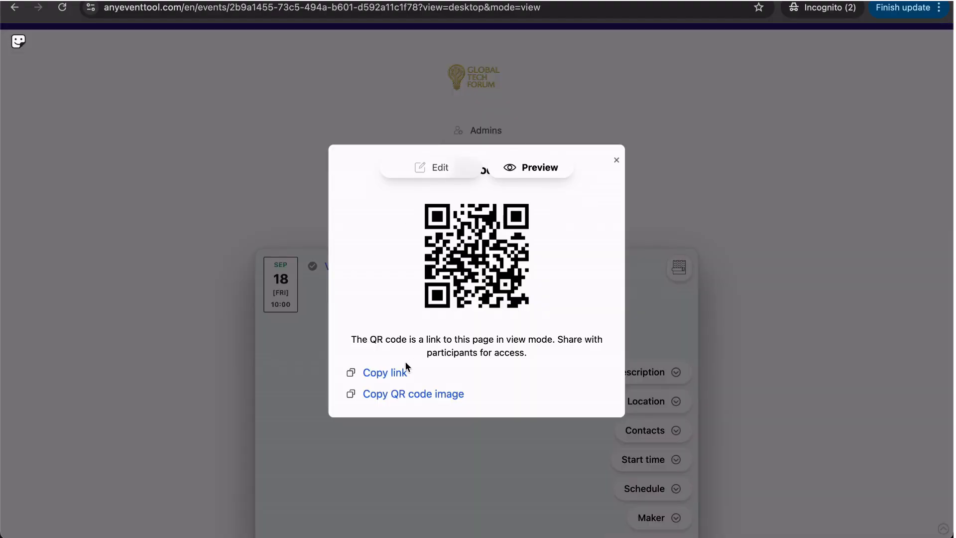
left_click(383, 375)
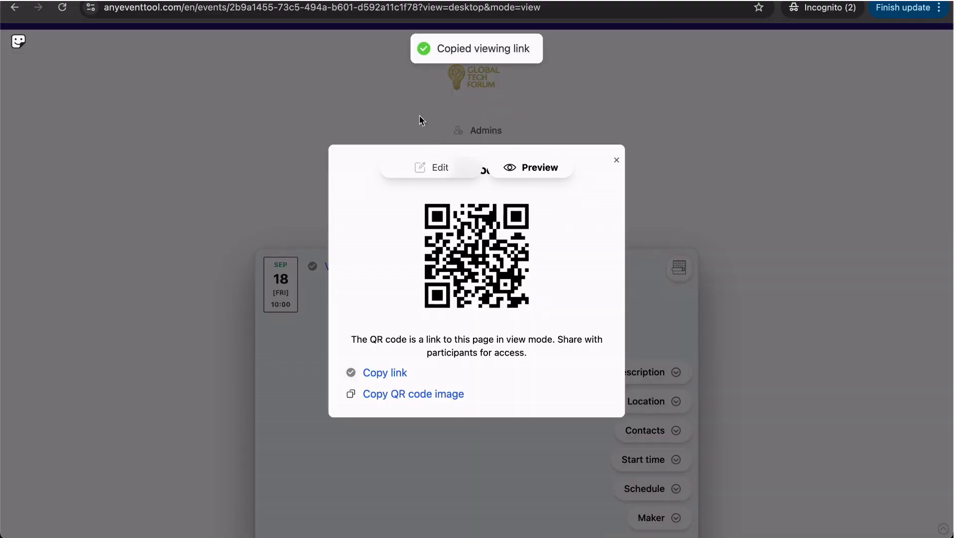
Step: Open the copied viewing link in a new browser tab and review the participant page from the cover image to the Second Day event
key("super+t")
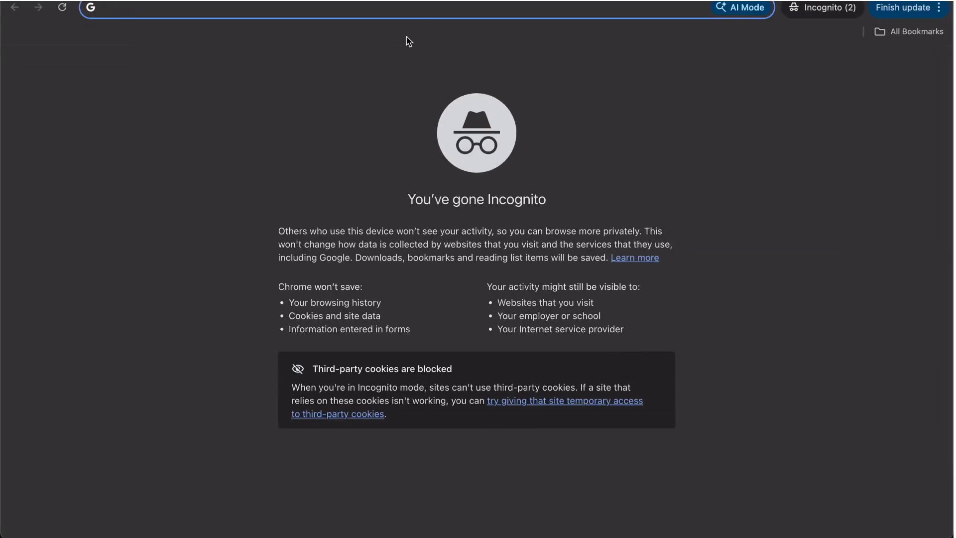
key("super+v")
key("Return")
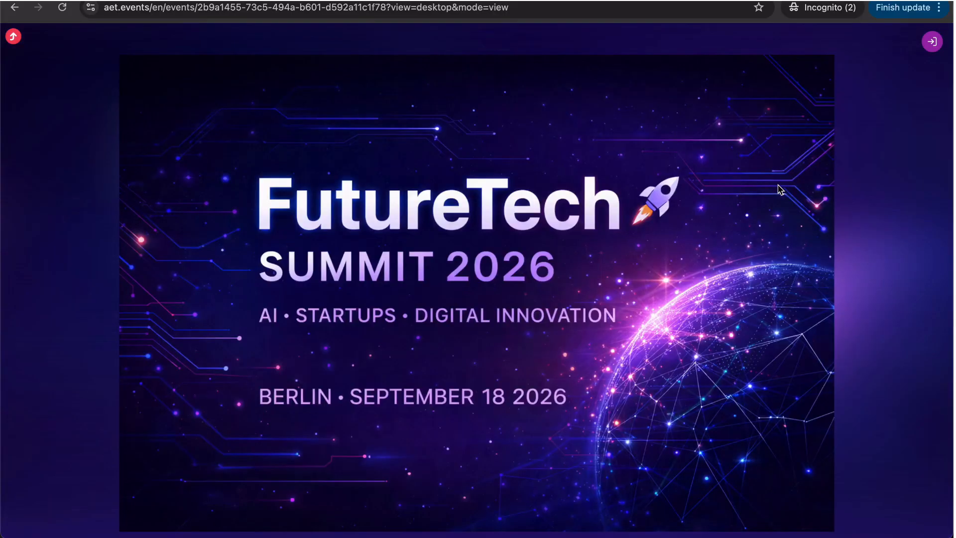
scroll(779, 189, "down", 15)
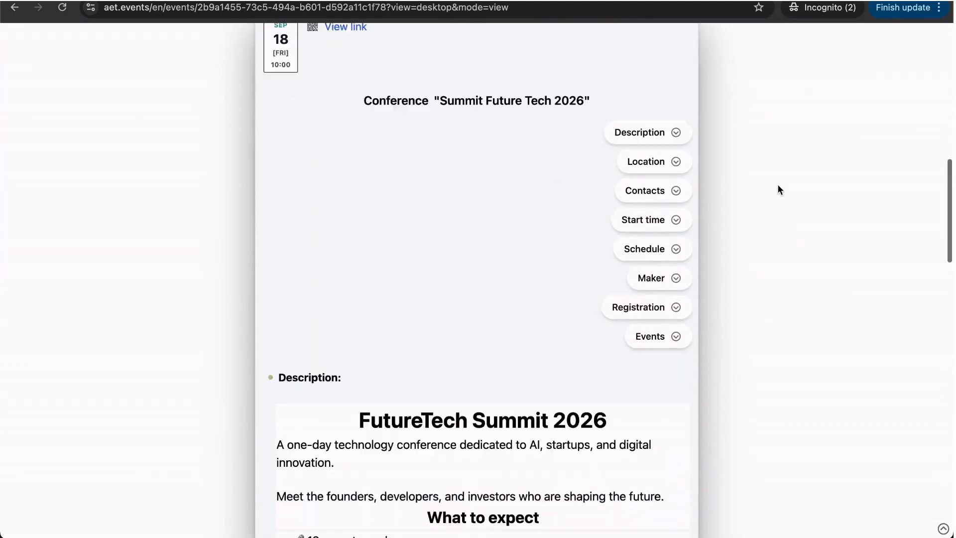
scroll(779, 190, "down", 14)
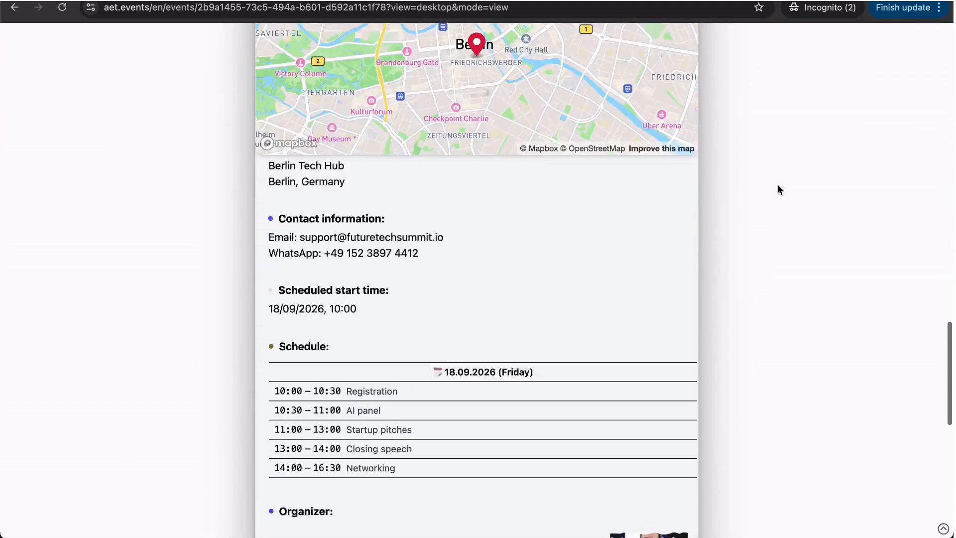
scroll(777, 185, "down", 6)
scroll(778, 185, "up", 10)
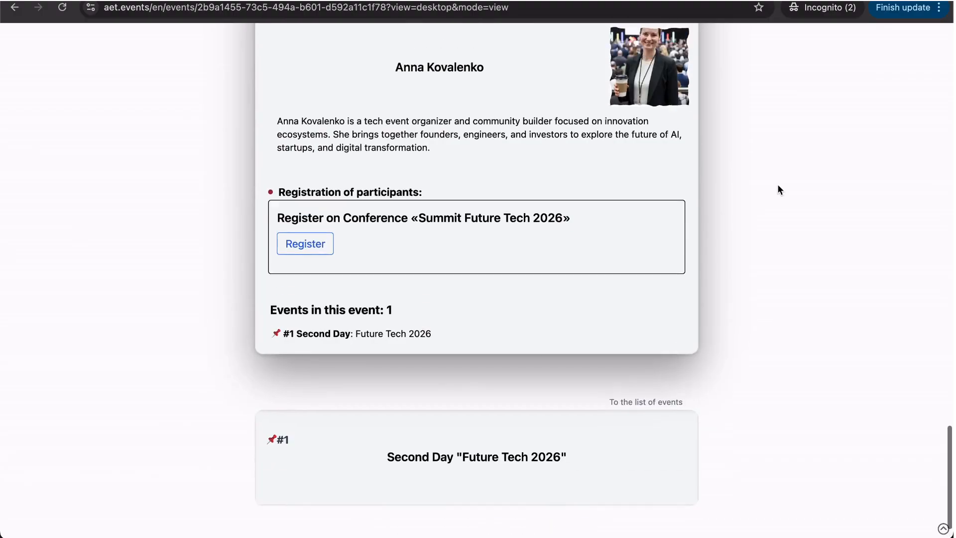
scroll(778, 185, "up", 12)
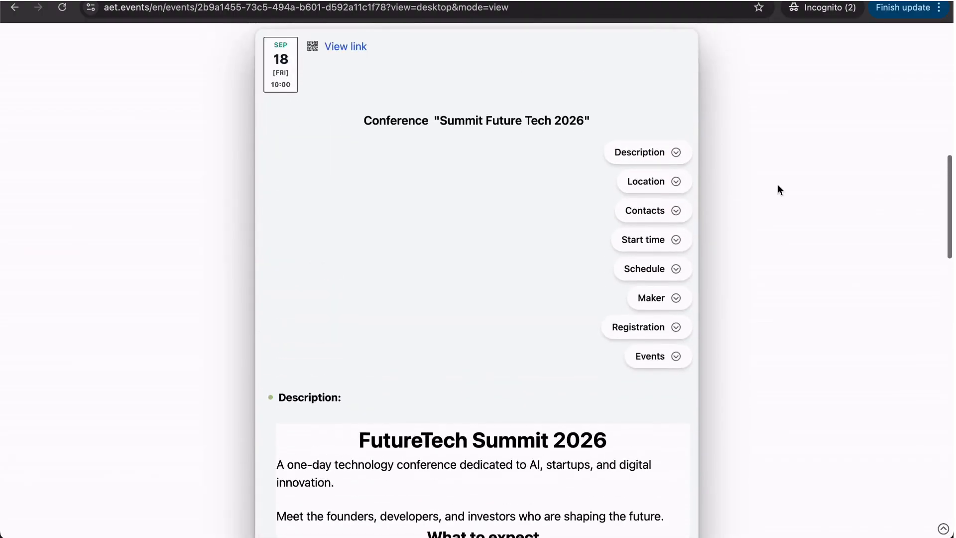
scroll(778, 186, "up", 5)
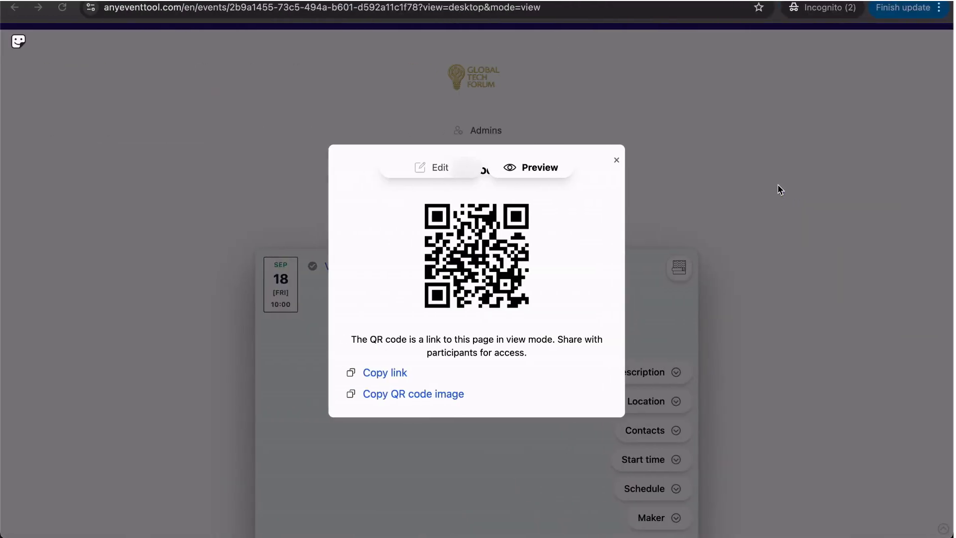
Step: Back on the organizer's event page, return to edit mode and set the solid page background color to #4eb7a5
left_click(779, 189)
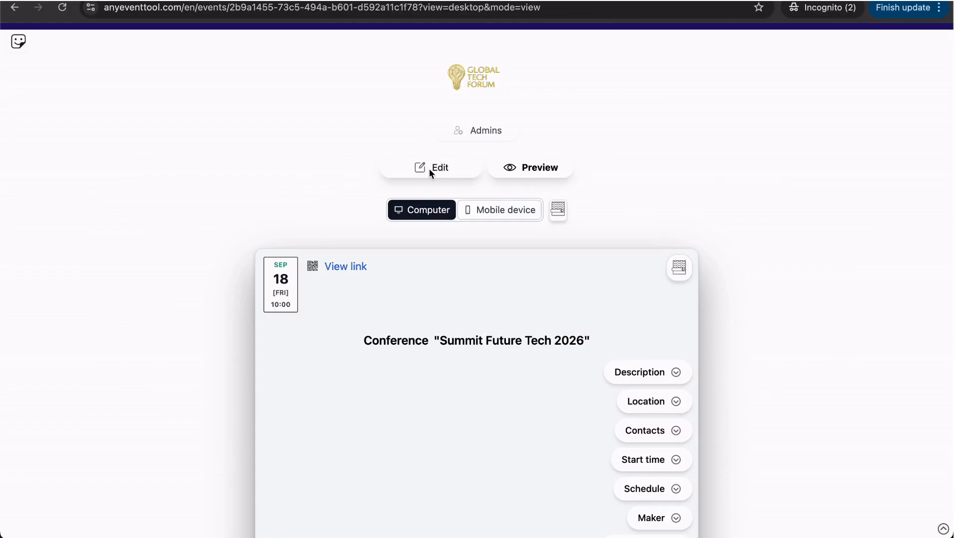
left_click(429, 169)
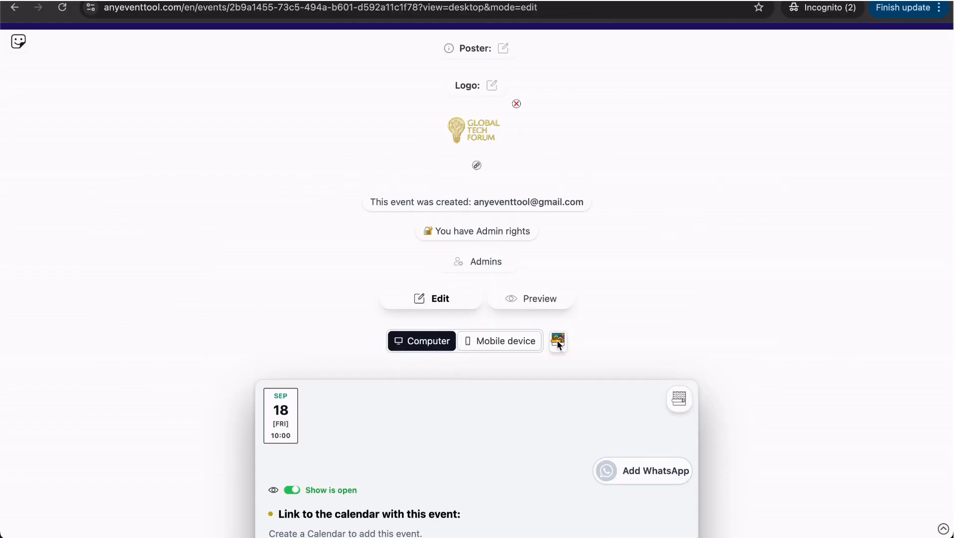
left_click(558, 341)
left_click(255, 186)
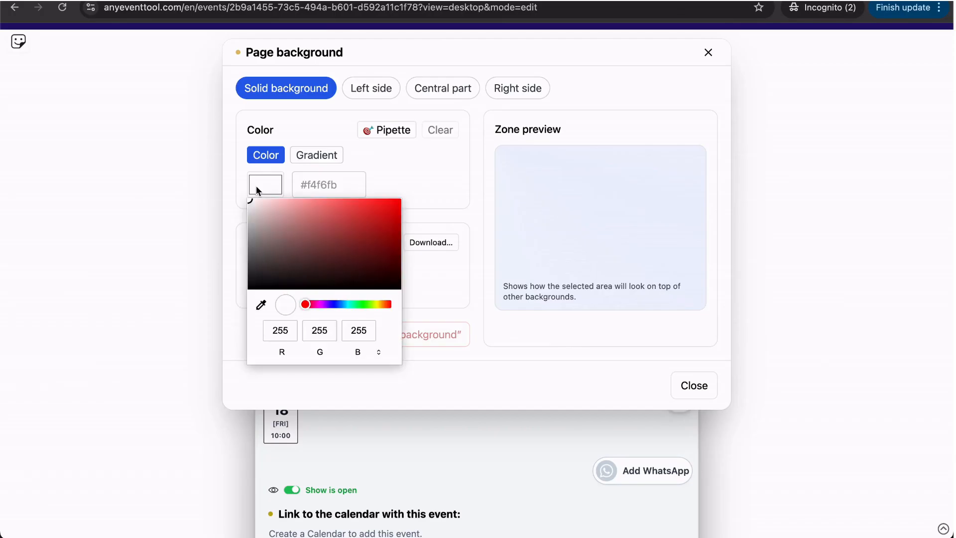
left_click(261, 210)
left_click(336, 224)
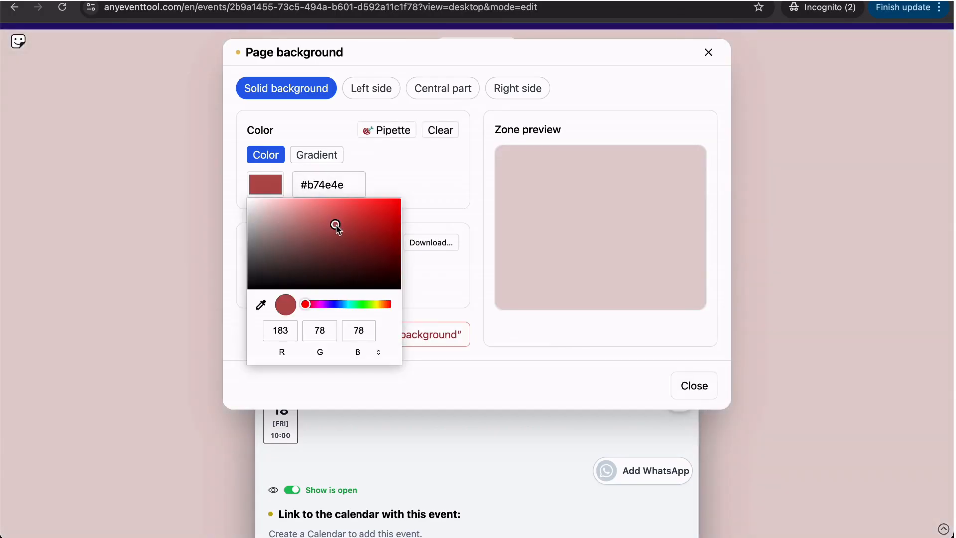
left_click(351, 304)
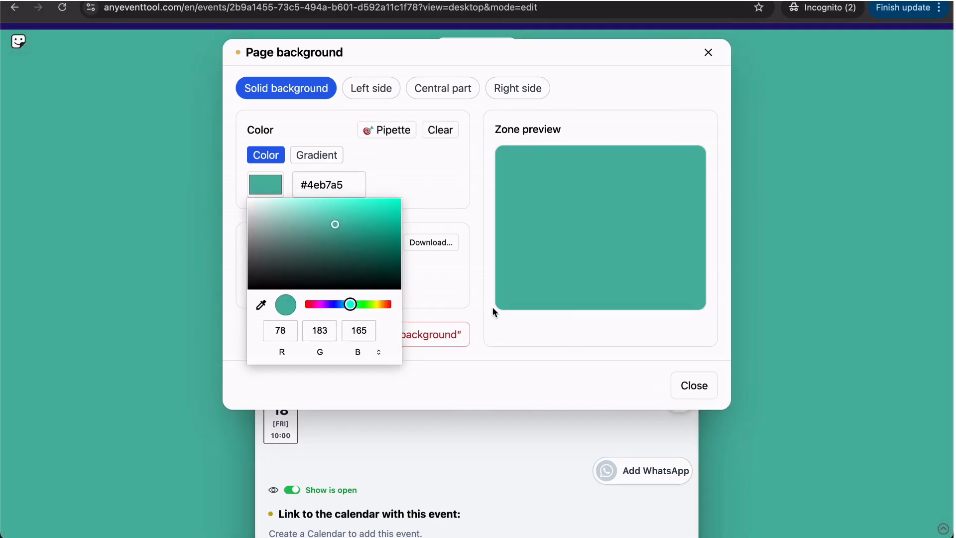
Step: Switch the page background from a solid color to a linear gradient and review it along the event page
left_click(319, 156)
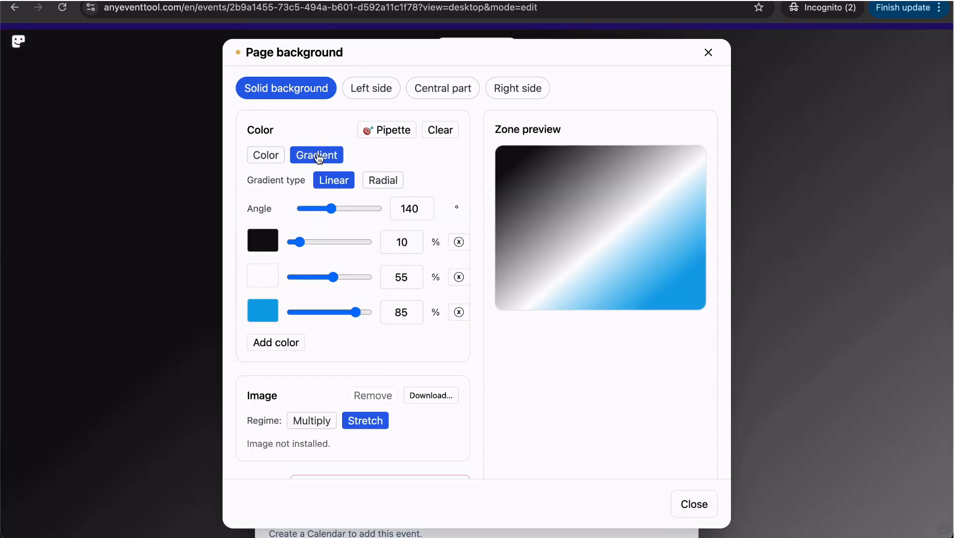
left_click(693, 504)
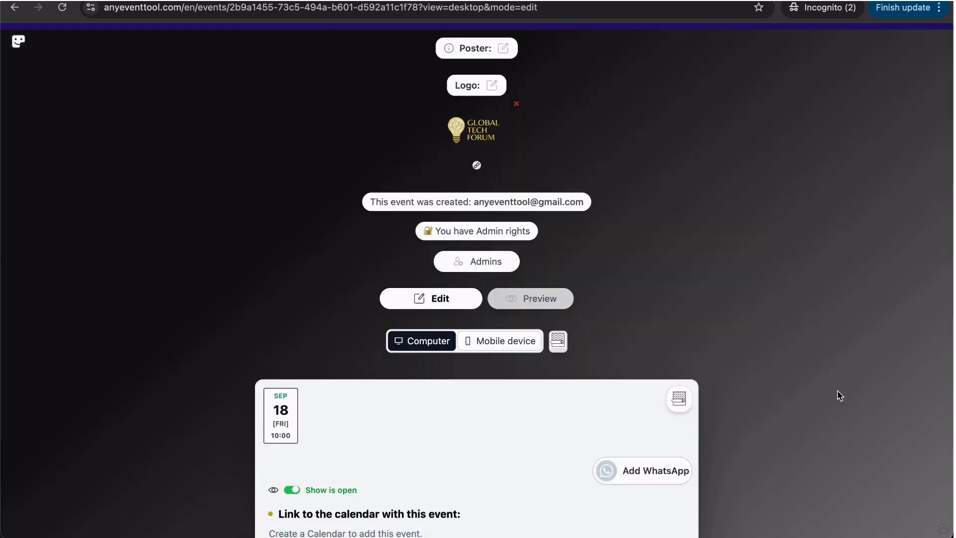
scroll(837, 392, "down", 15)
scroll(837, 390, "down", 15)
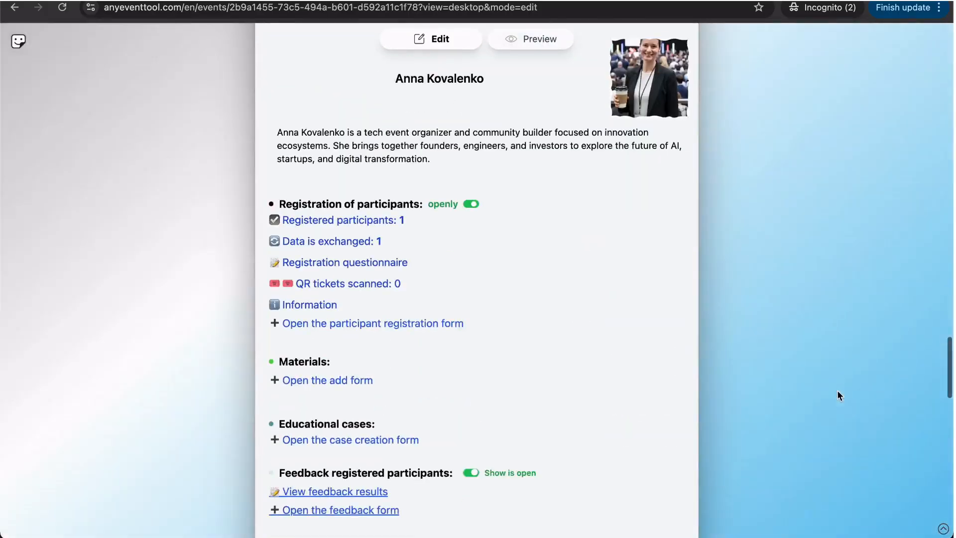
scroll(838, 389, "up", 10)
scroll(837, 390, "up", 20)
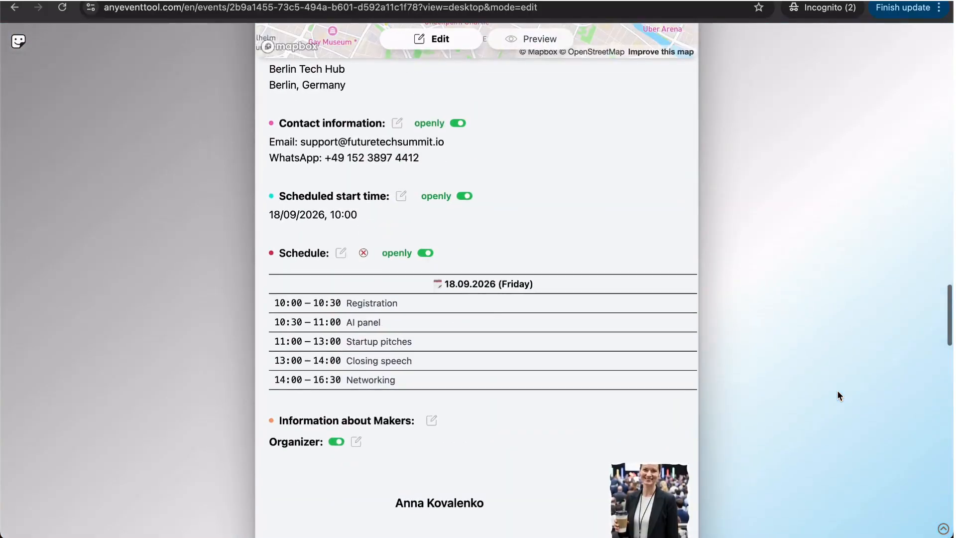
scroll(840, 395, "down", 3)
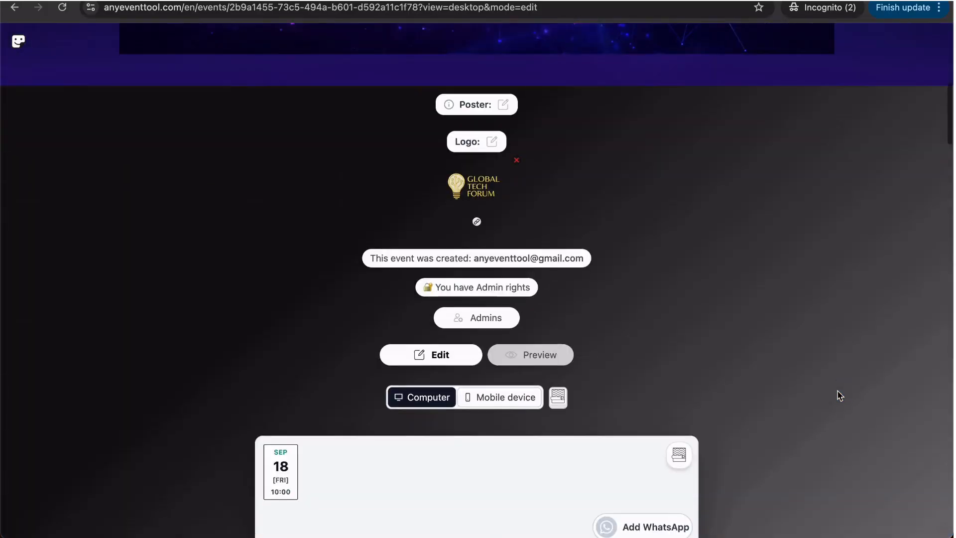
scroll(840, 396, "up", 2)
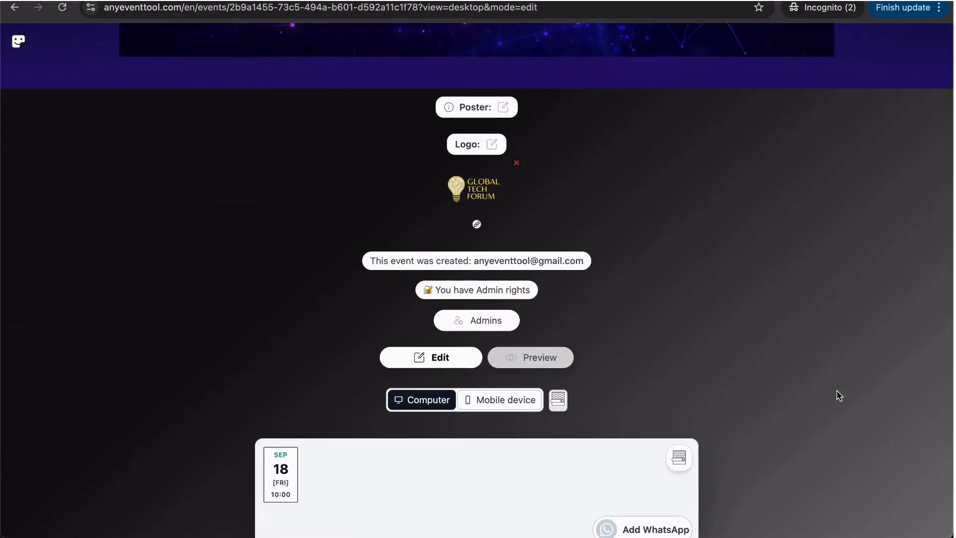
Step: Set the page gradient's angle to 180° and its first color to #26116d, sampled from the cover area
left_click(557, 399)
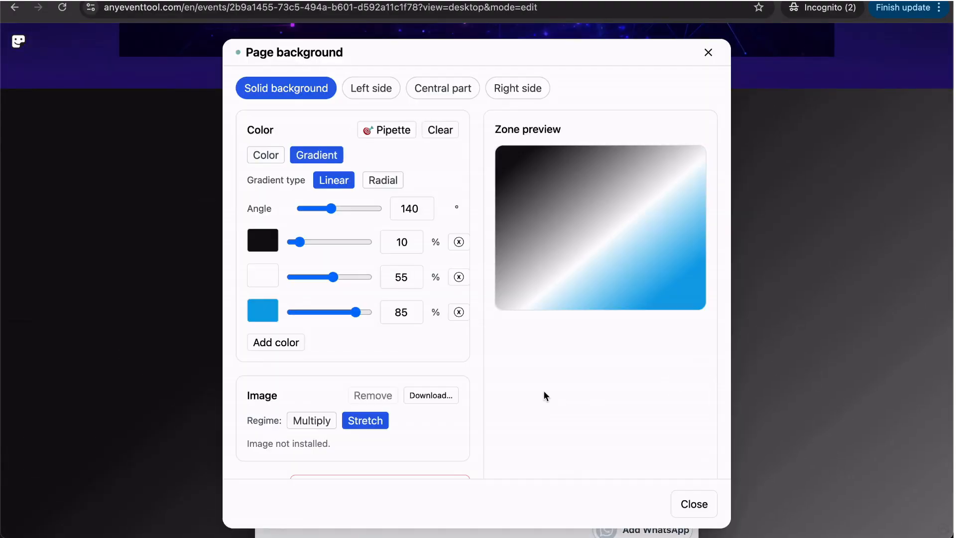
left_click(404, 209)
type("18")
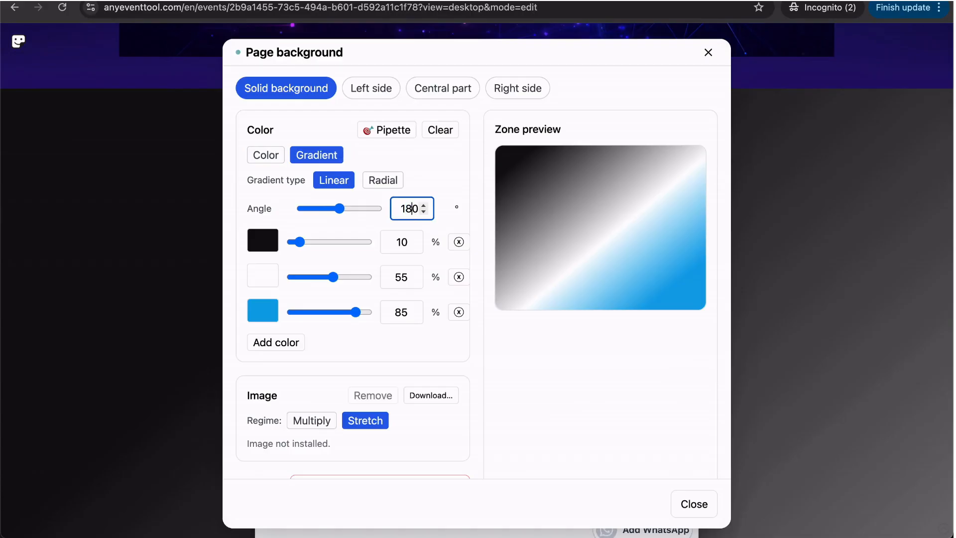
left_click(263, 241)
left_click(267, 451)
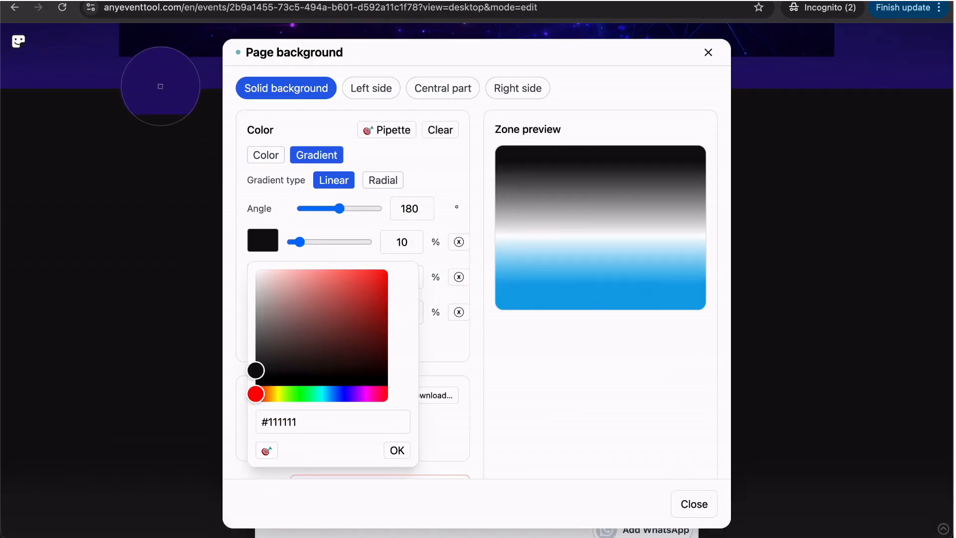
left_click(160, 87)
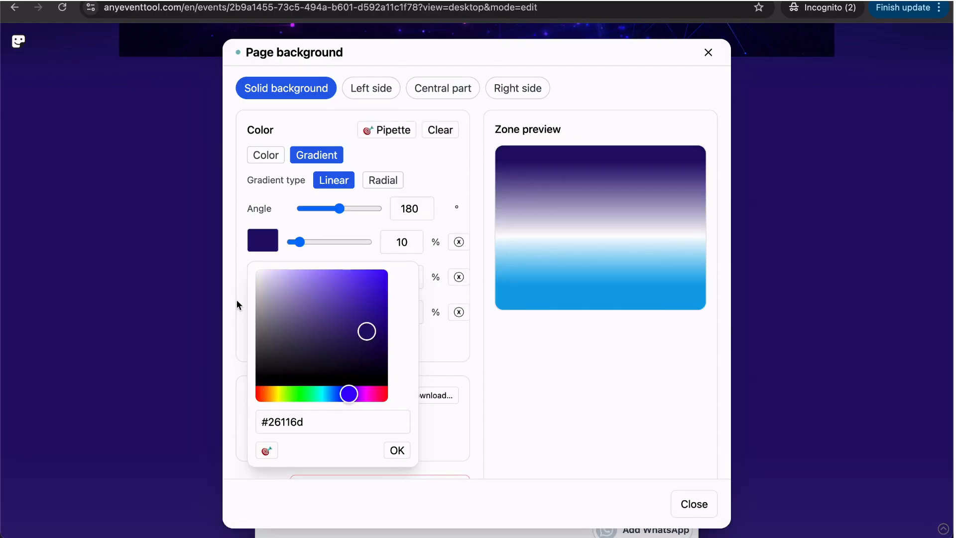
left_click(255, 245)
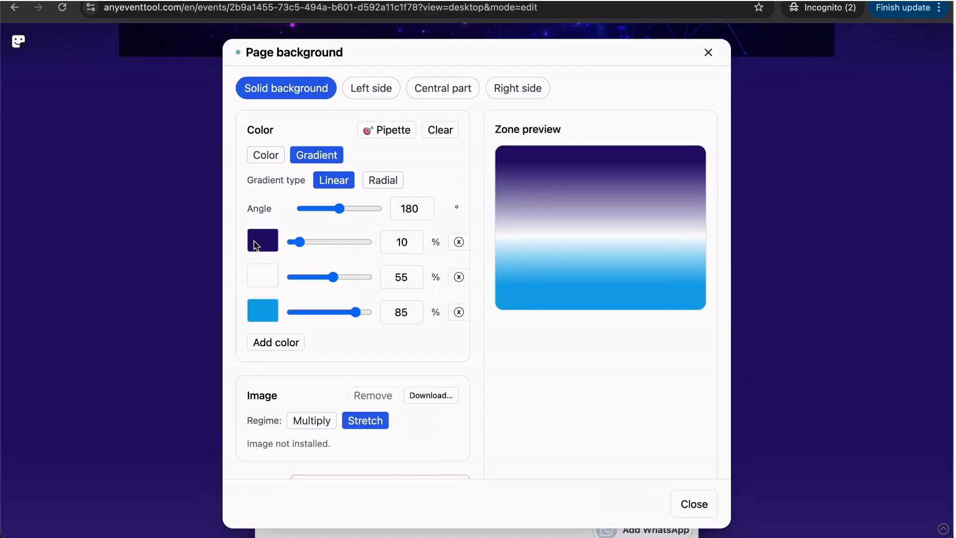
Step: Change the page gradient's last color, at 85%, to light gray and close the background settings
left_click(261, 310)
left_click(260, 367)
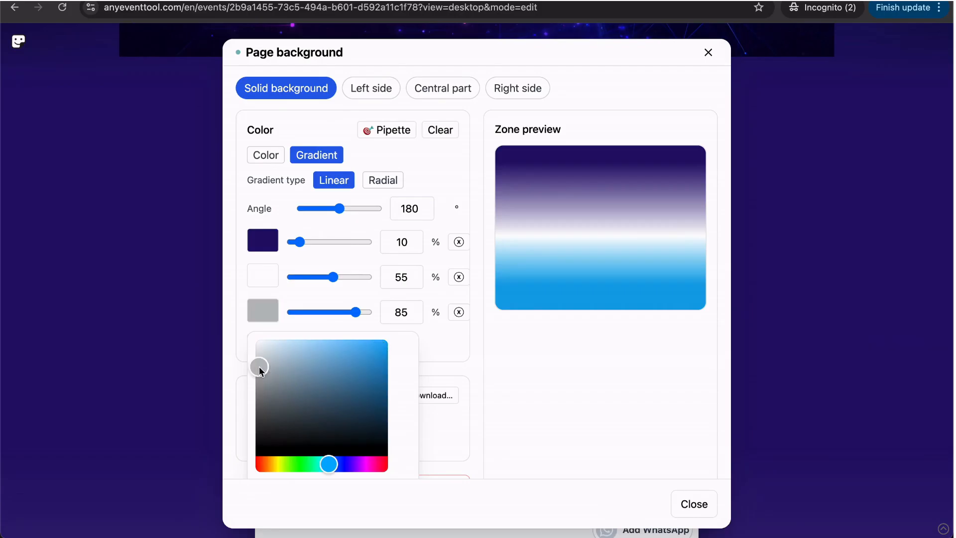
left_click(265, 316)
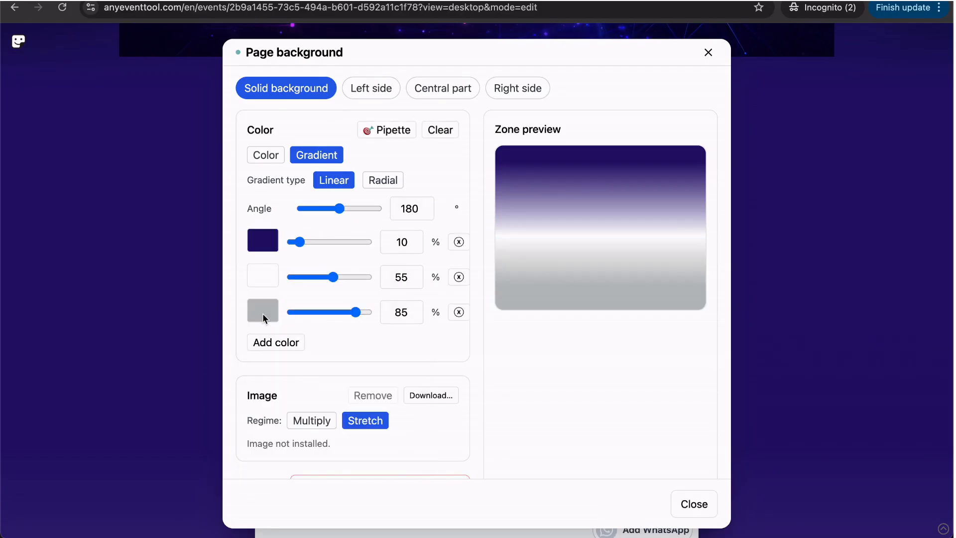
left_click(693, 505)
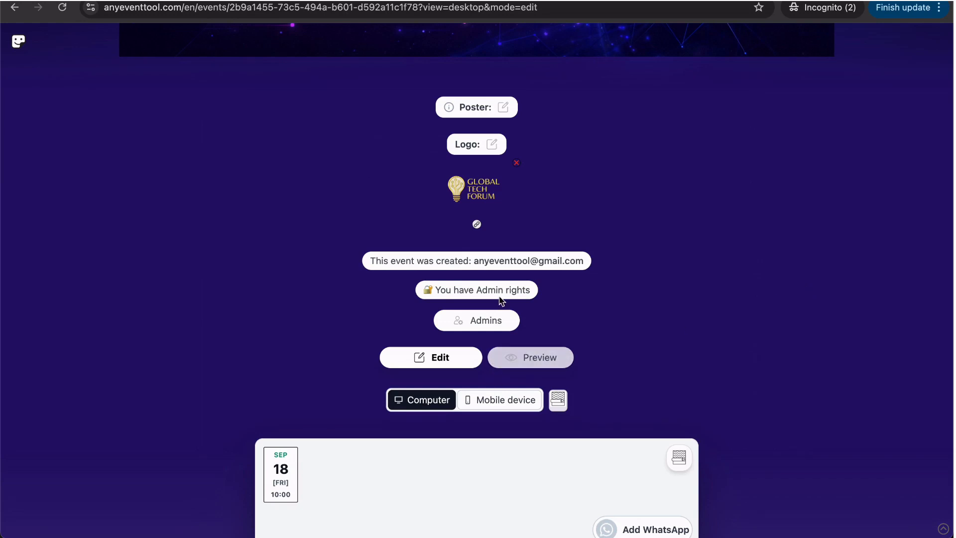
Step: Preview the event page and examine the page gradient down to the Second Day event and back
scroll(506, 306, "down", 1)
left_click(532, 241)
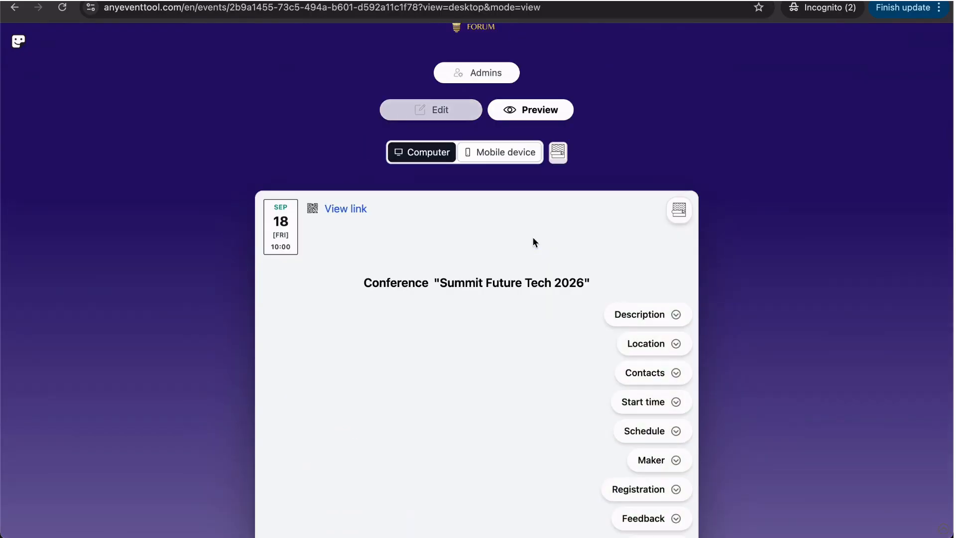
scroll(770, 317, "down", 20)
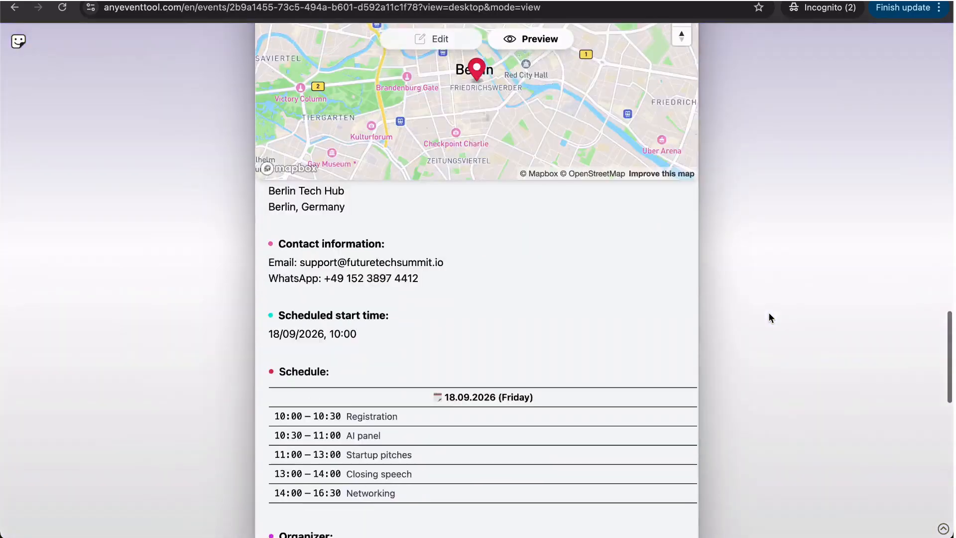
scroll(769, 312, "down", 5)
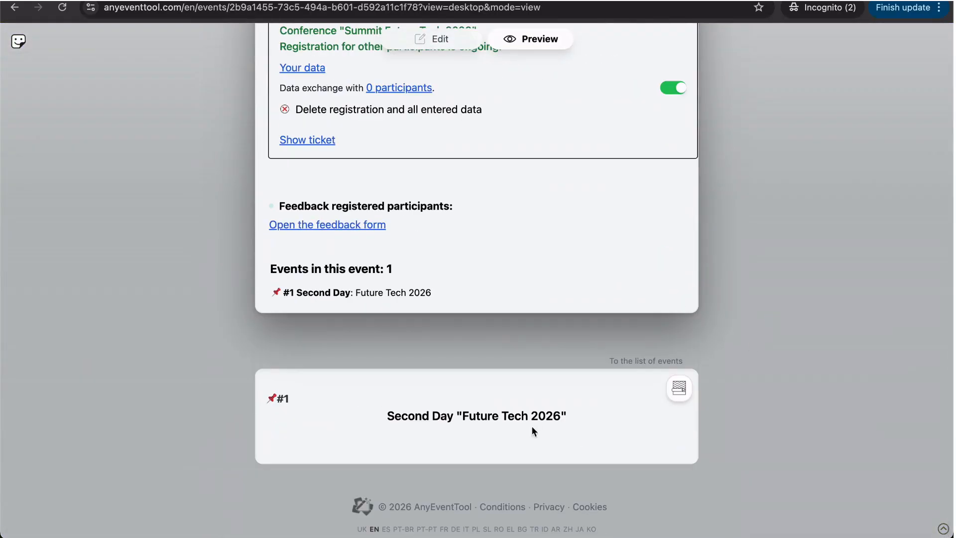
scroll(771, 392, "up", 20)
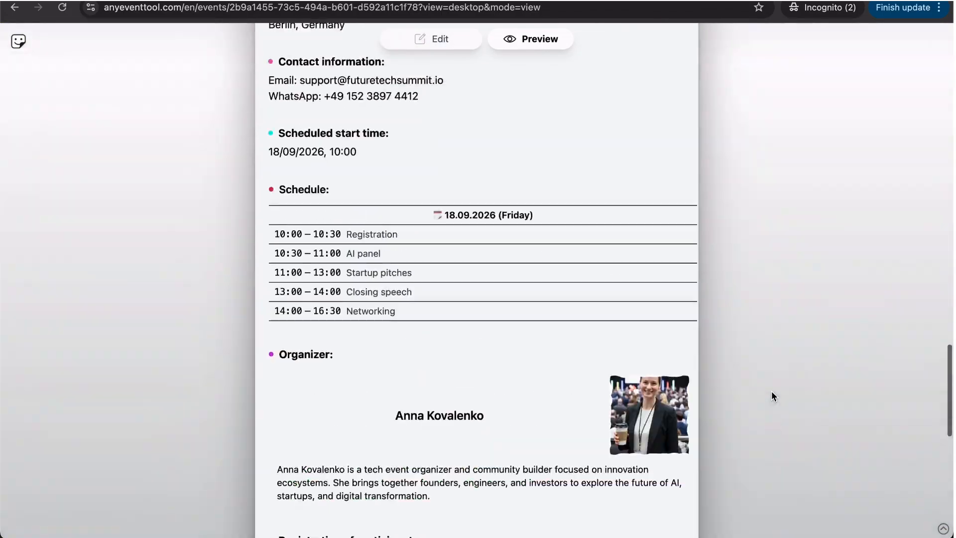
scroll(772, 390, "up", 10)
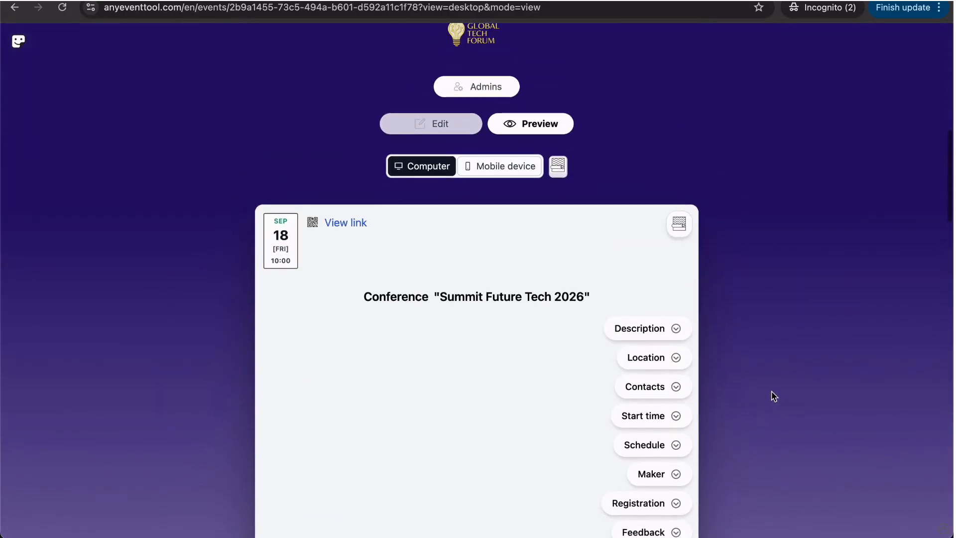
Step: Give the event card a linear gradient background with #edef85 as the first color and an angle of 58°
left_click(679, 224)
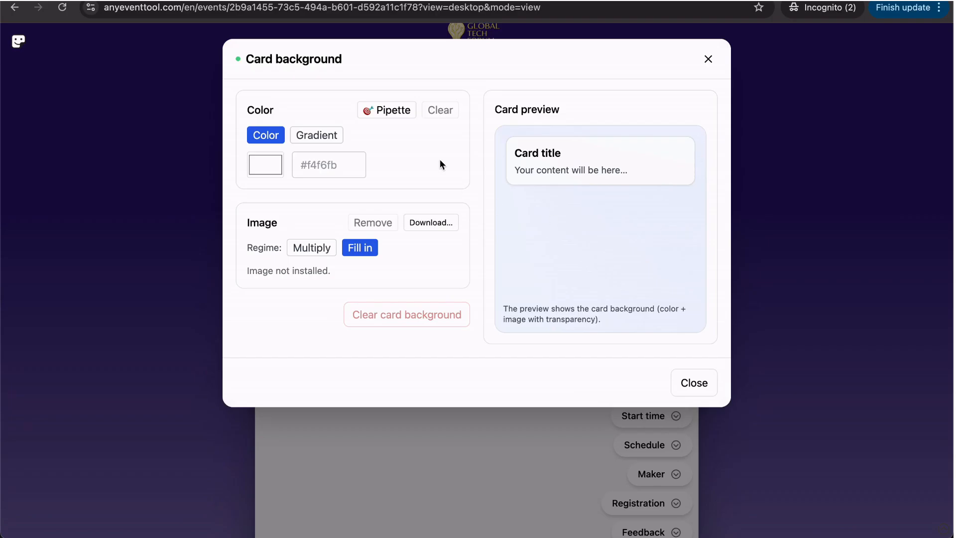
left_click(322, 139)
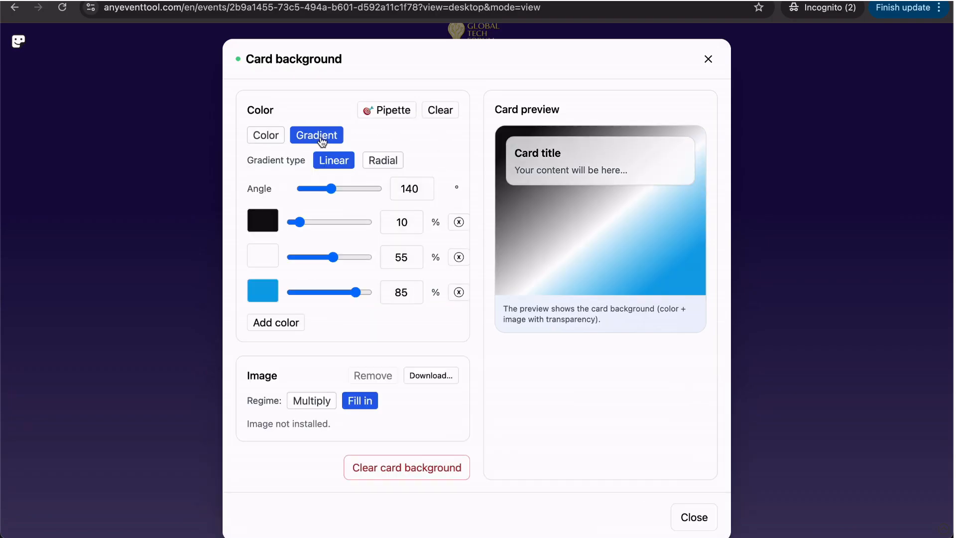
left_click(264, 224)
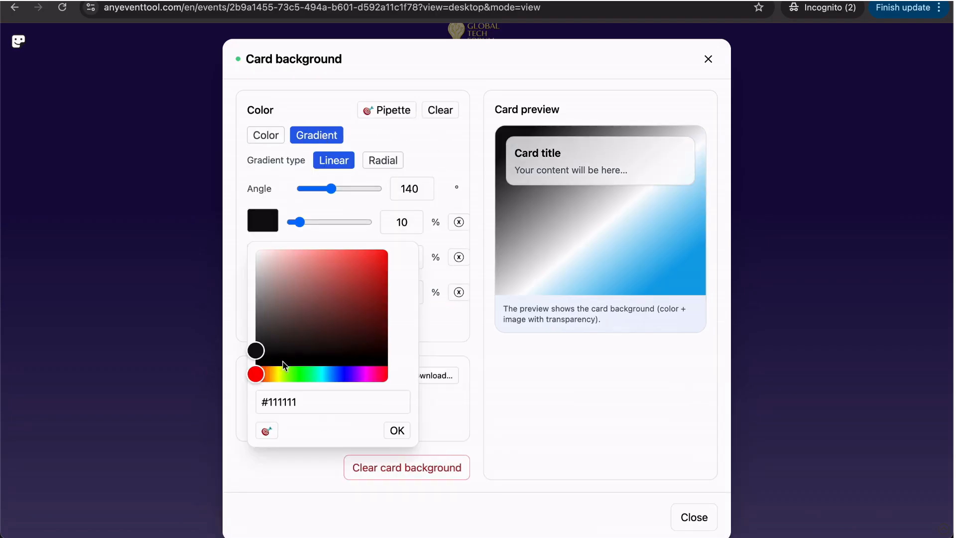
left_click(279, 374)
left_click(314, 256)
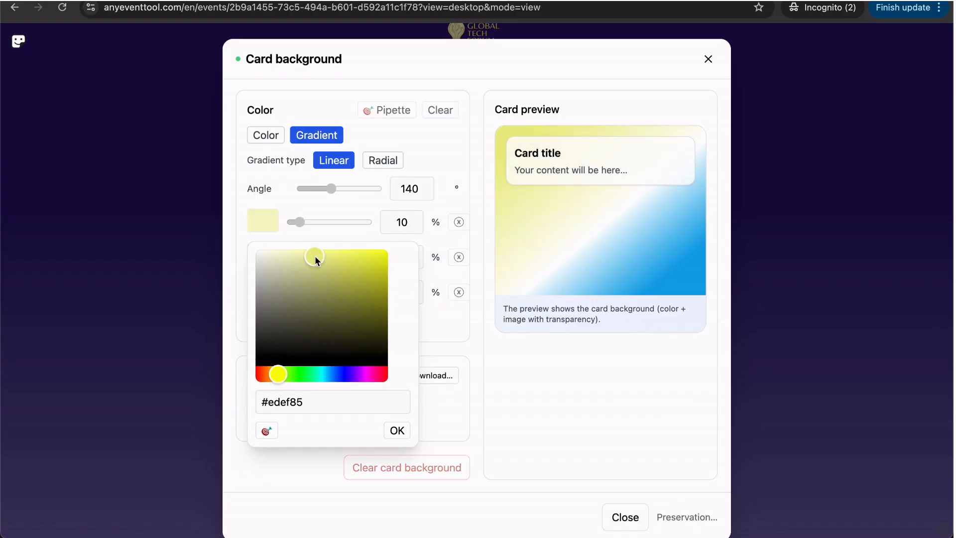
left_click_drag(331, 188, 314, 189)
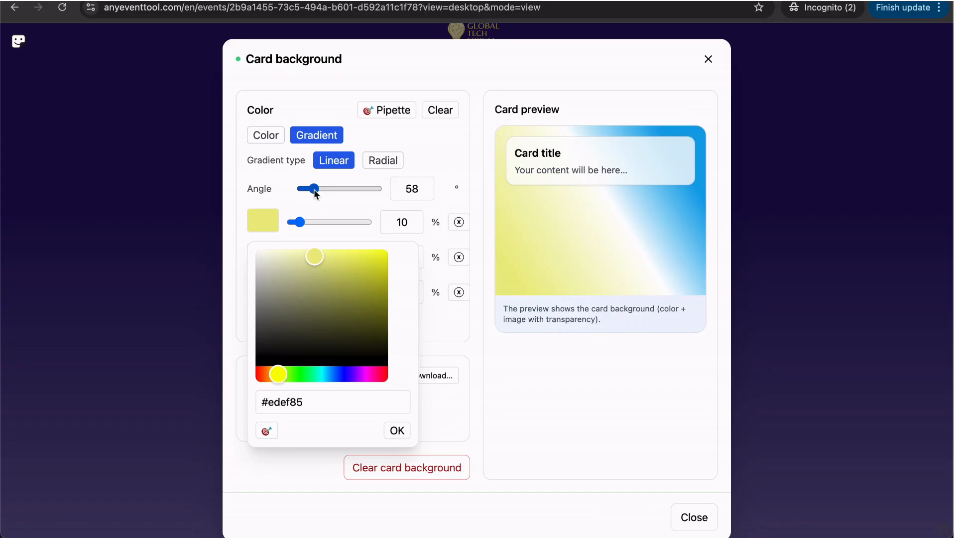
left_click(397, 433)
left_click(671, 522)
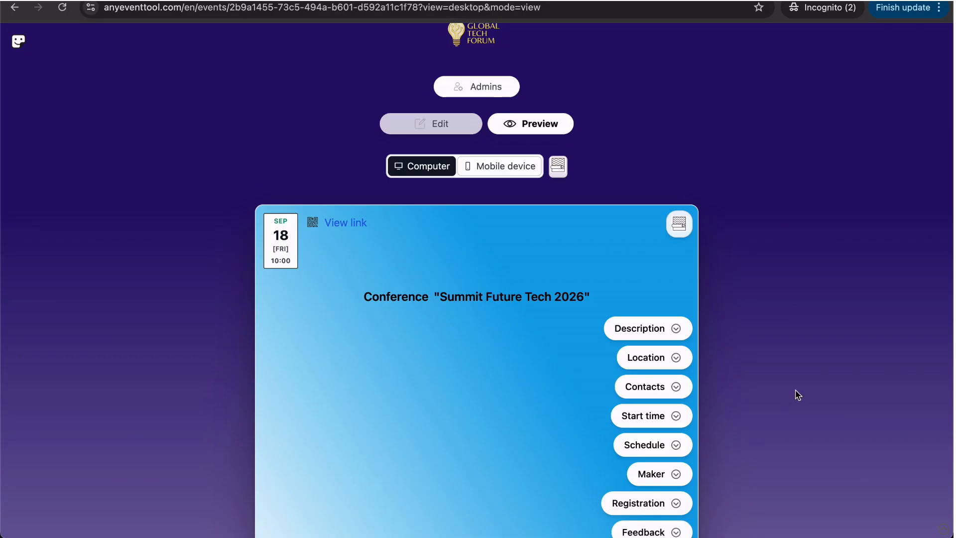
Step: Examine the card's gradient background in preview down to the list of included events
scroll(796, 393, "down", 15)
scroll(796, 391, "down", 12)
scroll(795, 390, "up", 3)
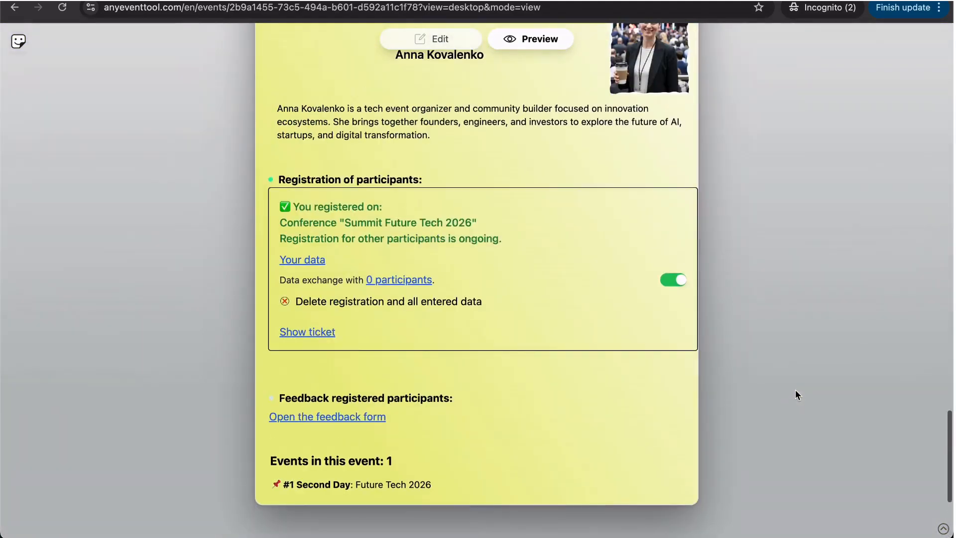
scroll(796, 394, "up", 8)
Step: Return to edit mode and turn off the display of the Events section
left_click(446, 40)
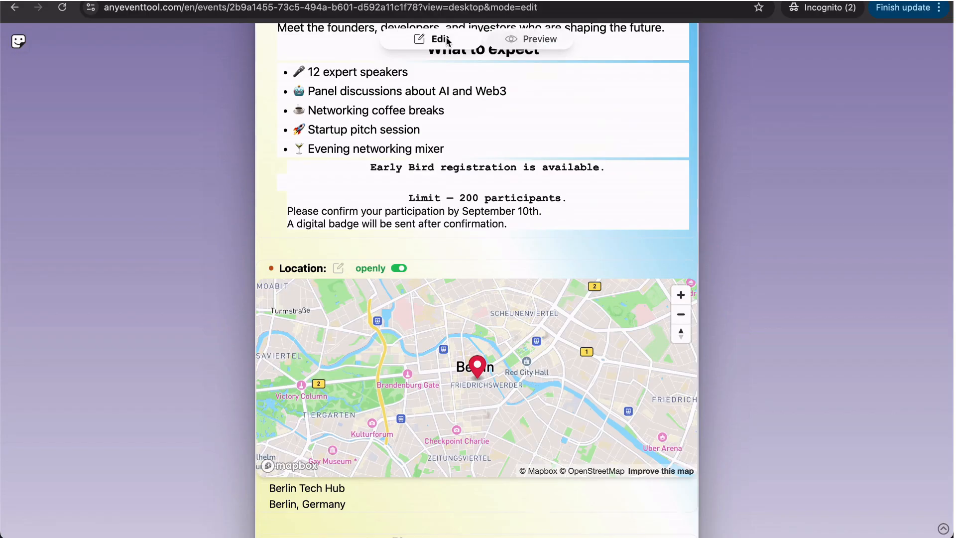
scroll(755, 255, "up", 8)
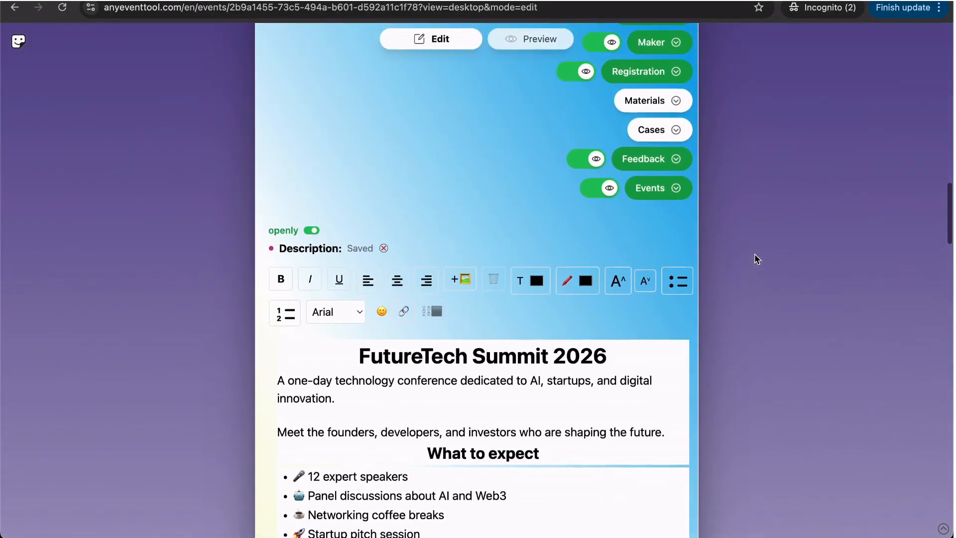
left_click(607, 189)
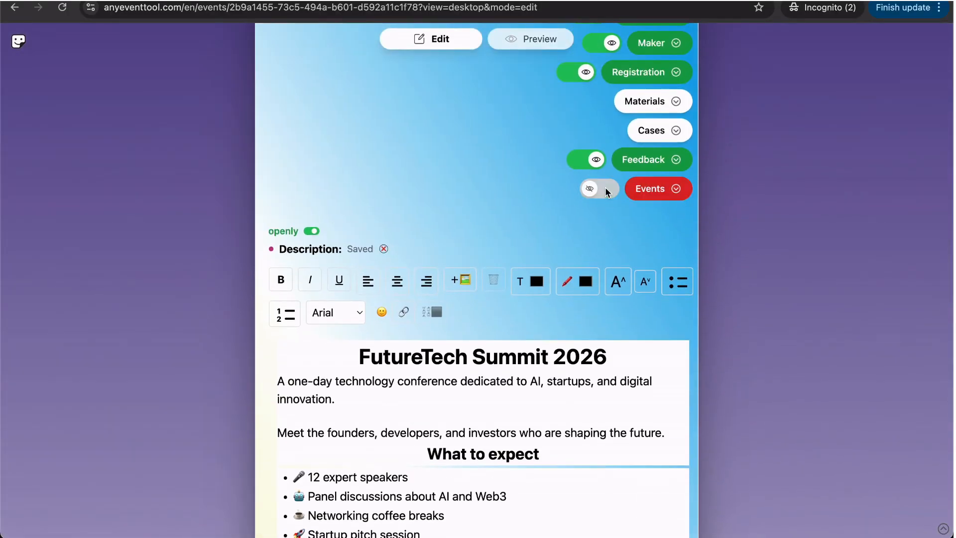
scroll(743, 220, "up", 4)
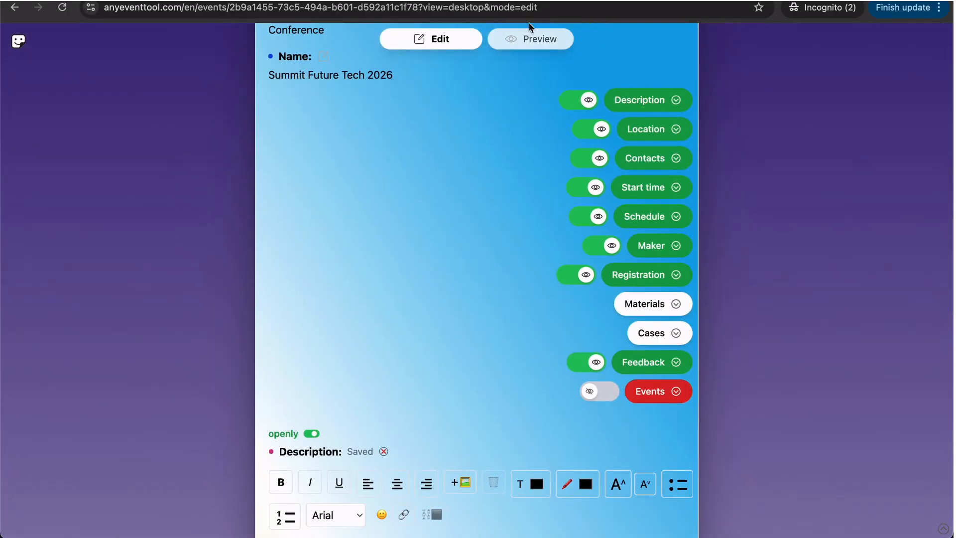
Step: Preview the page and check the included events at its end with the Events section hidden
left_click(531, 43)
scroll(734, 302, "down", 15)
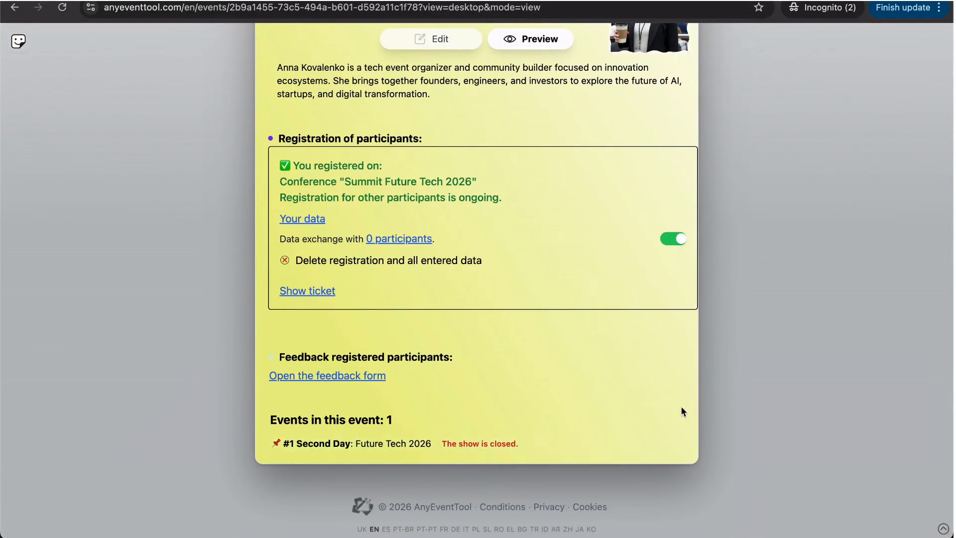
scroll(680, 405, "up", 10)
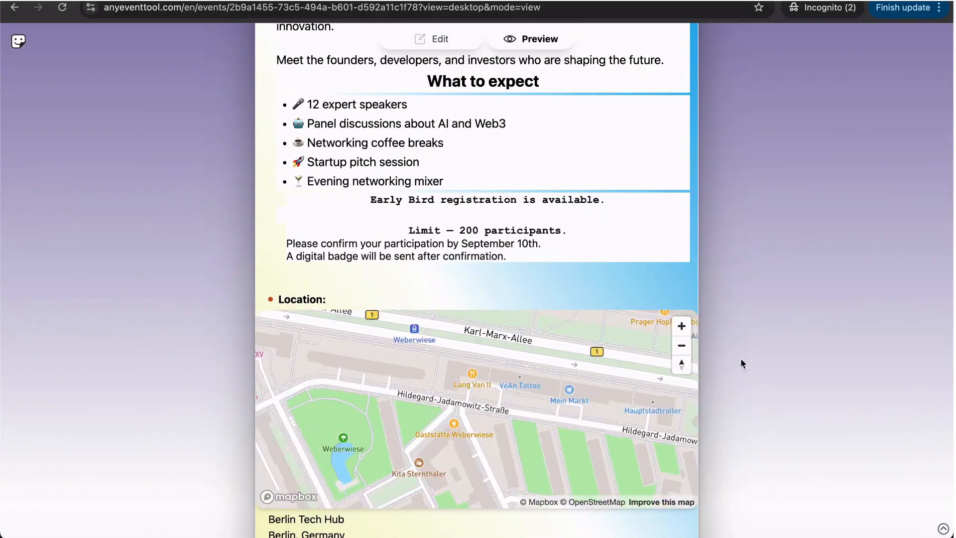
scroll(772, 346, "up", 15)
Step: Switch to the public event page, reload it and examine the updated card background and sections
key("ctrl+Right")
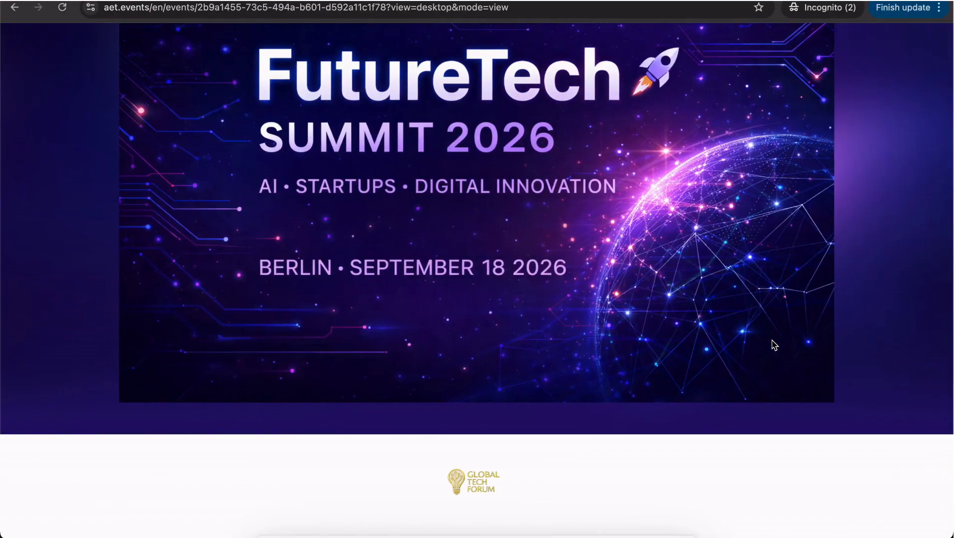
key("super+r")
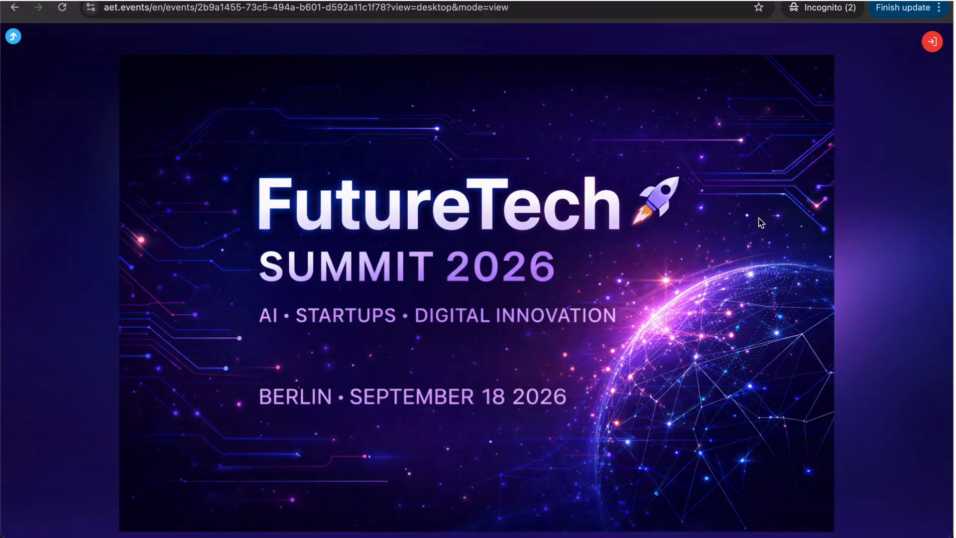
scroll(811, 237, "down", 20)
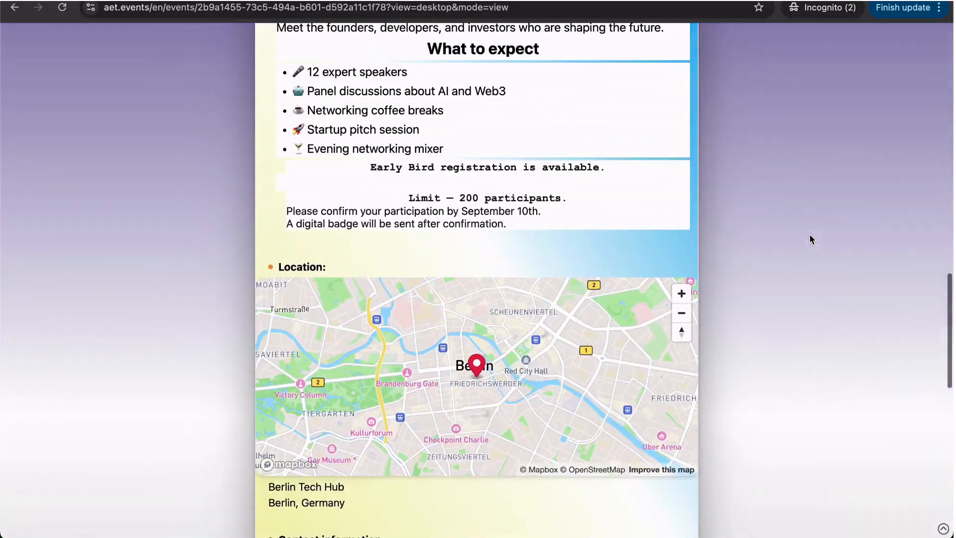
scroll(810, 239, "down", 10)
scroll(810, 239, "up", 20)
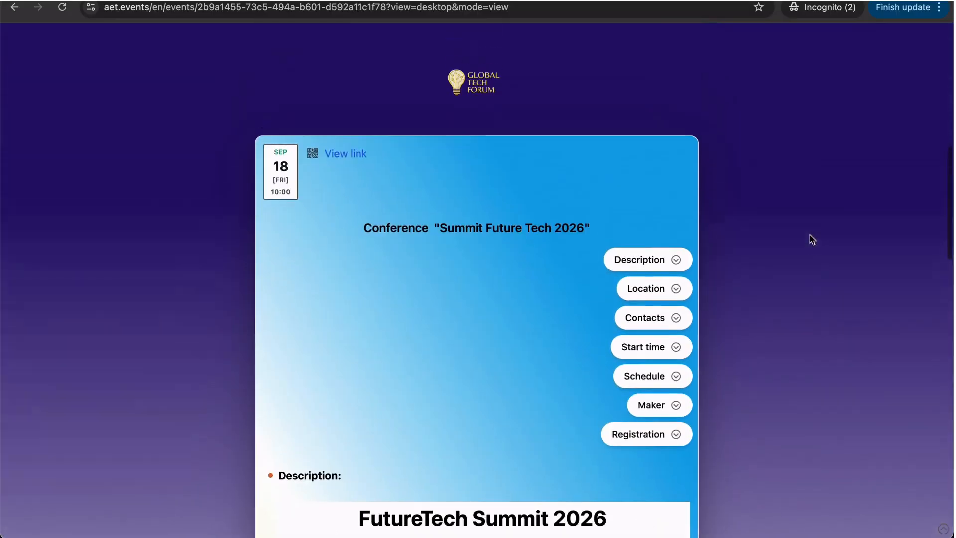
Step: Examine the overall layout of the public event page at 33% zoom, then restore the normal page scale
key("super+minus")
key("super+minus")
key("super+minus")
key("super+minus")
key("super+minus")
key("super+minus")
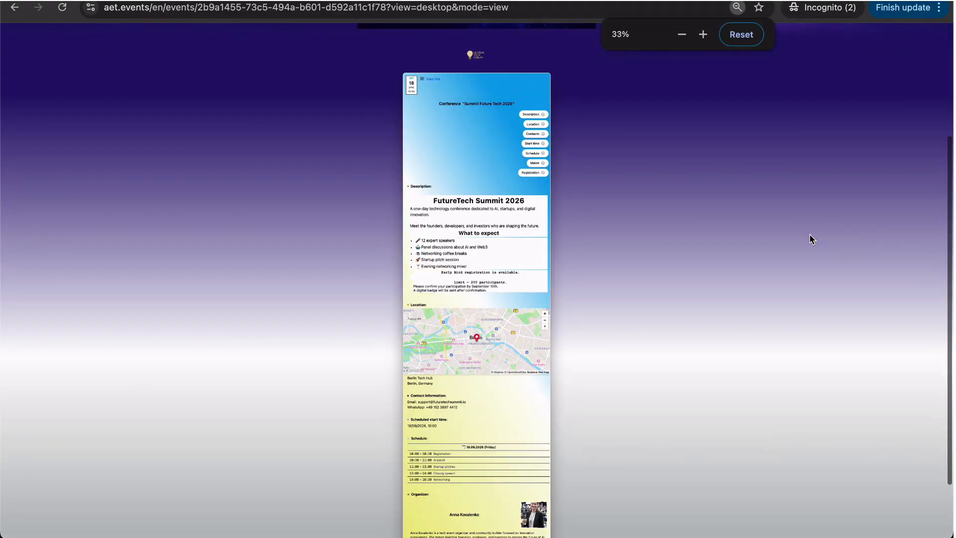
scroll(810, 239, "up", 5)
scroll(810, 239, "down", 5)
scroll(811, 239, "down", 5)
scroll(810, 239, "up", 10)
key("super+equal")
key("super+equal")
key("super+equal")
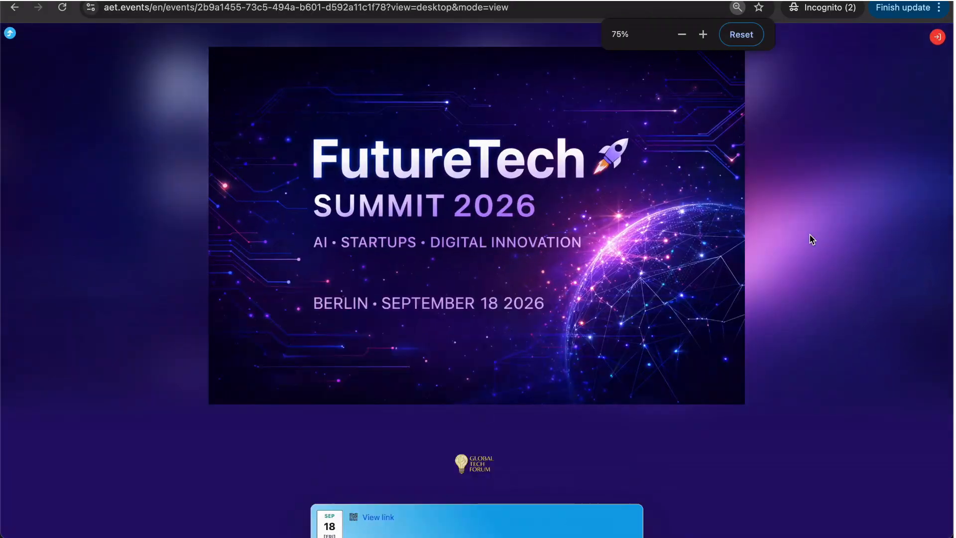
key("super+equal")
key("super+equal")
Step: Return to the organizer's event page in edit mode and follow the link to create a calendar for this event
key("ctrl+Left")
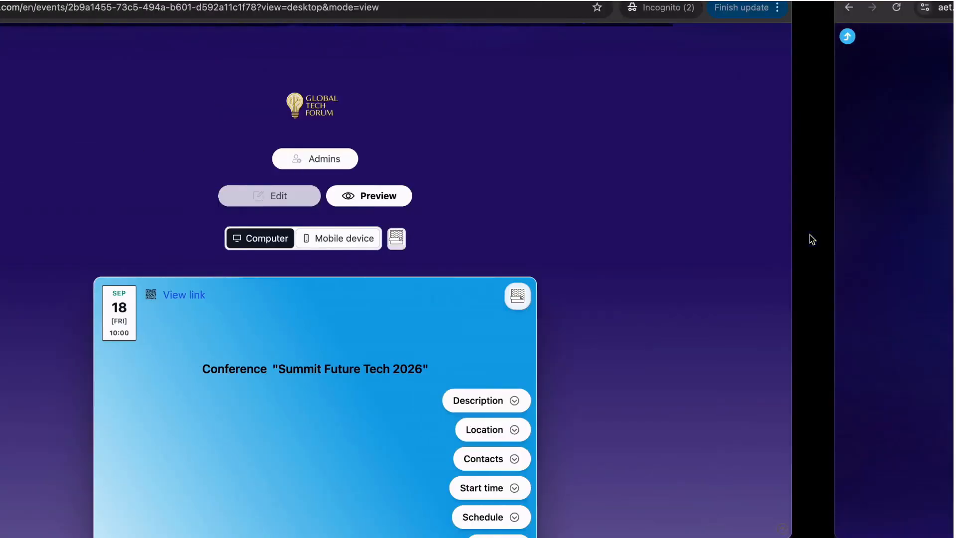
scroll(749, 212, "down", 5)
scroll(748, 213, "up", 2)
left_click(451, 54)
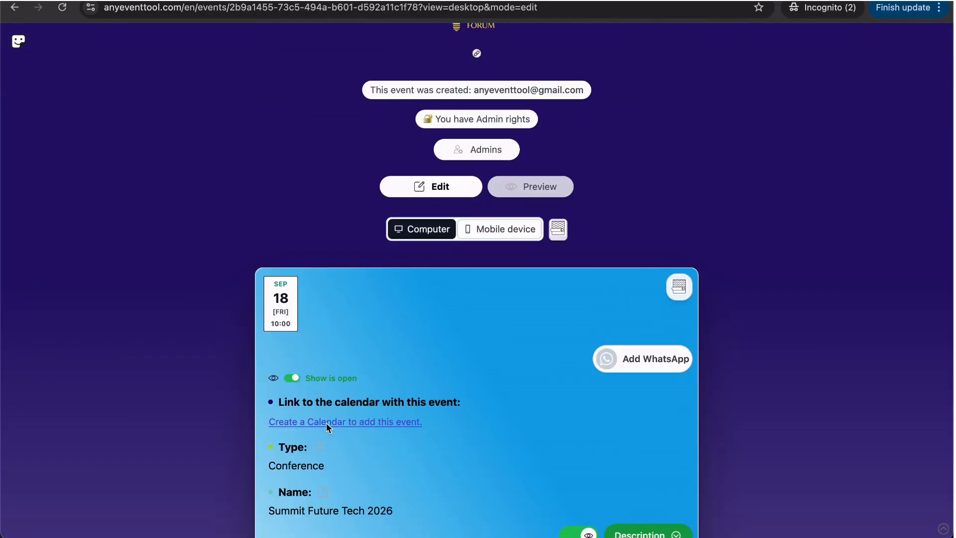
left_click(357, 421)
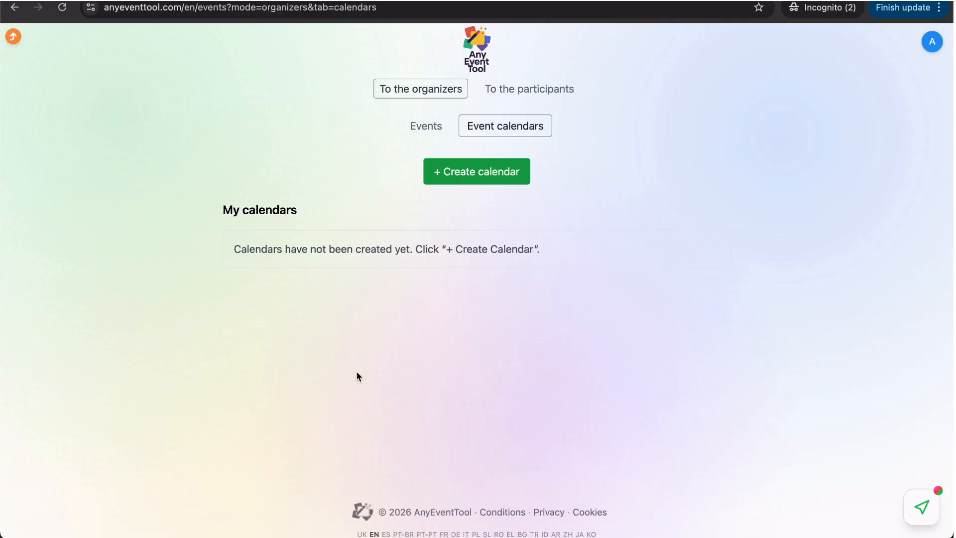
Step: Create an event calendar named "Future Tech Calendar"
left_click(477, 181)
left_click(400, 268)
type("Future Tech Calendar")
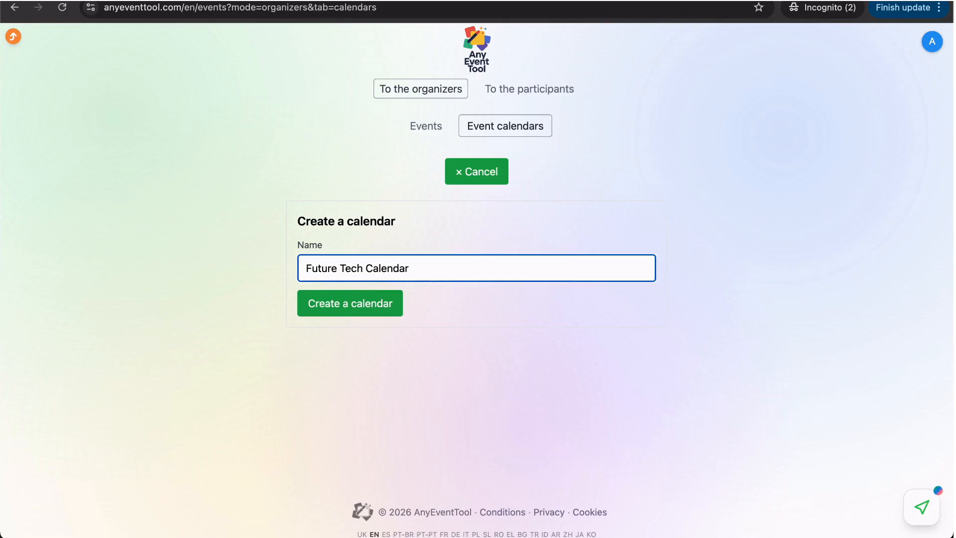
left_click(361, 302)
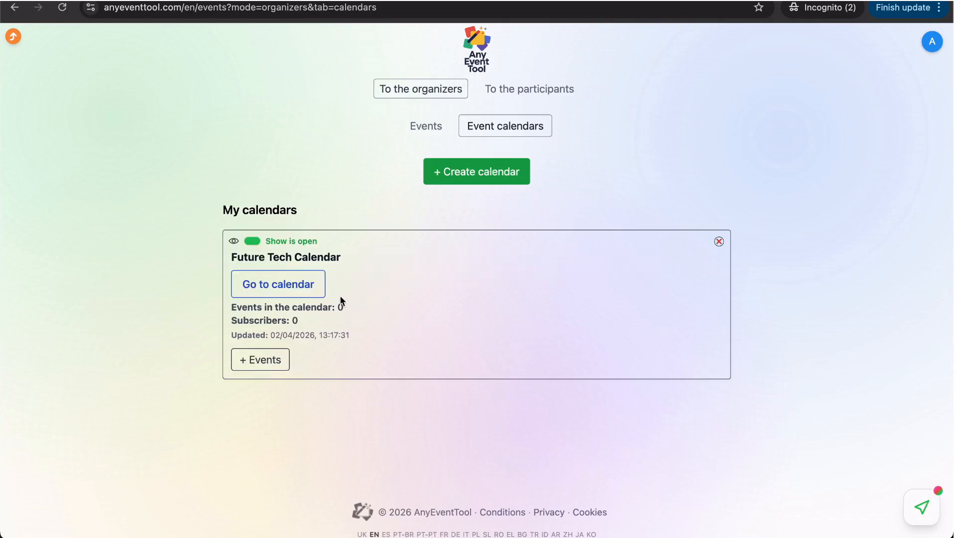
Step: Add the Summit Future Tech 2026 event to the new calendar and check it on the calendar's page
left_click(263, 360)
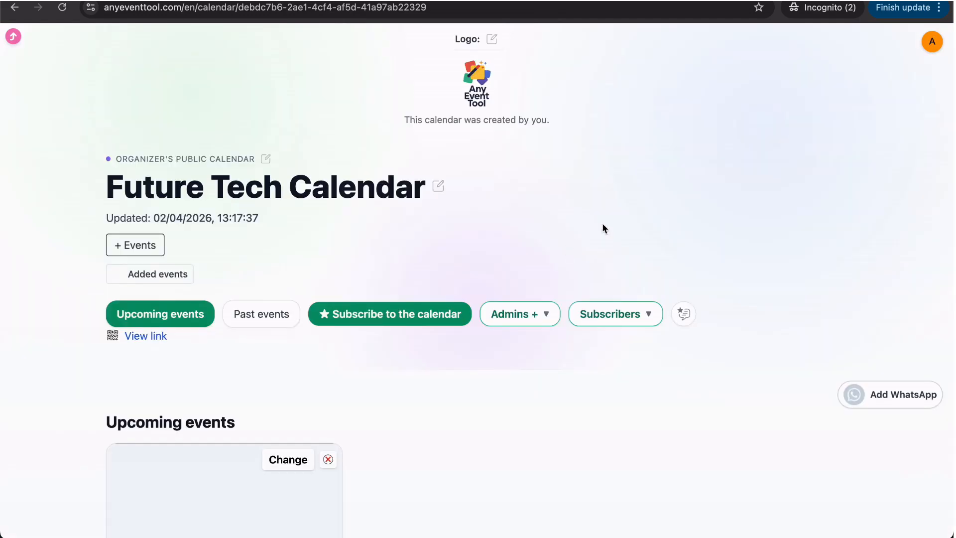
scroll(797, 234, "down", 7)
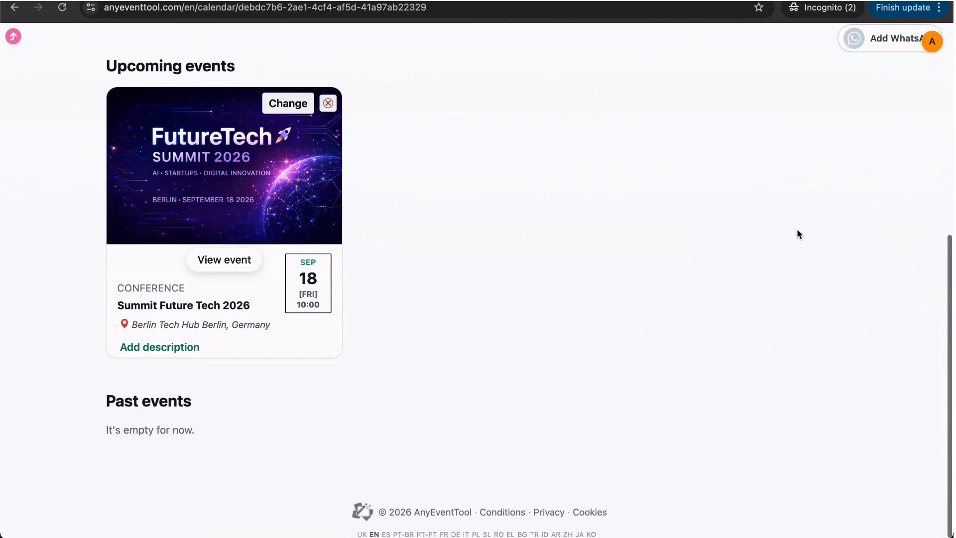
scroll(797, 234, "up", 6)
scroll(797, 234, "down", 1)
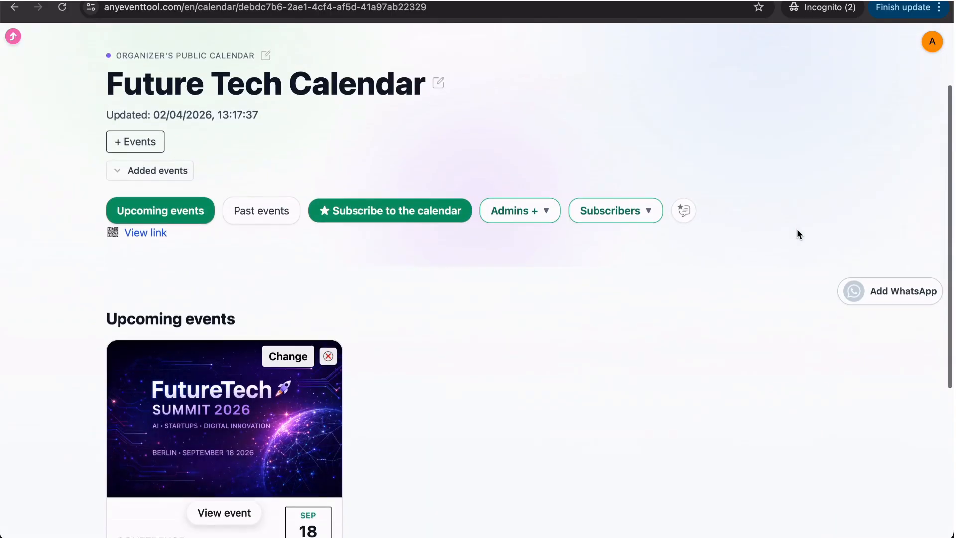
Step: Copy the calendar's public viewing link from its QR code dialog and close the dialog
left_click(148, 220)
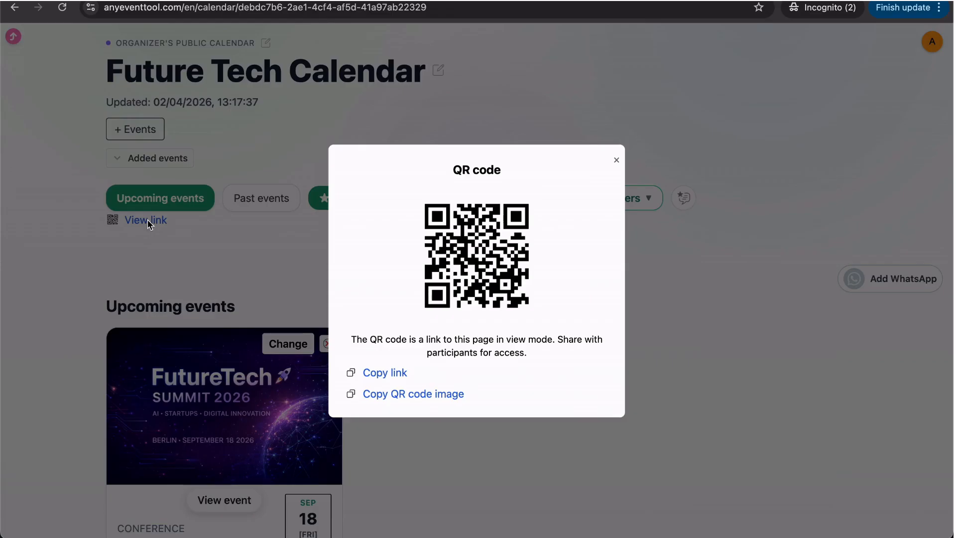
left_click(388, 373)
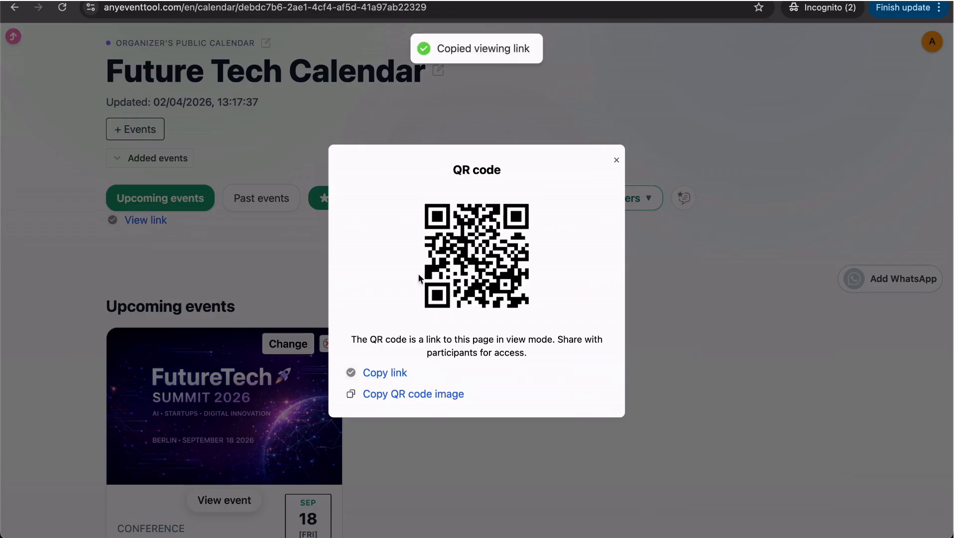
left_click(549, 450)
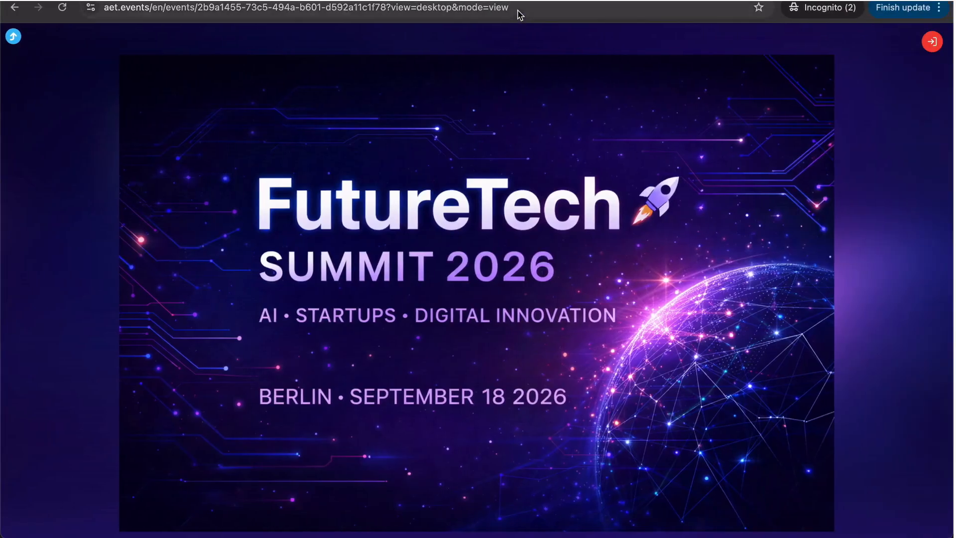
Step: Load the copied calendar link in the public viewing window in place of the event page
left_click(518, 12)
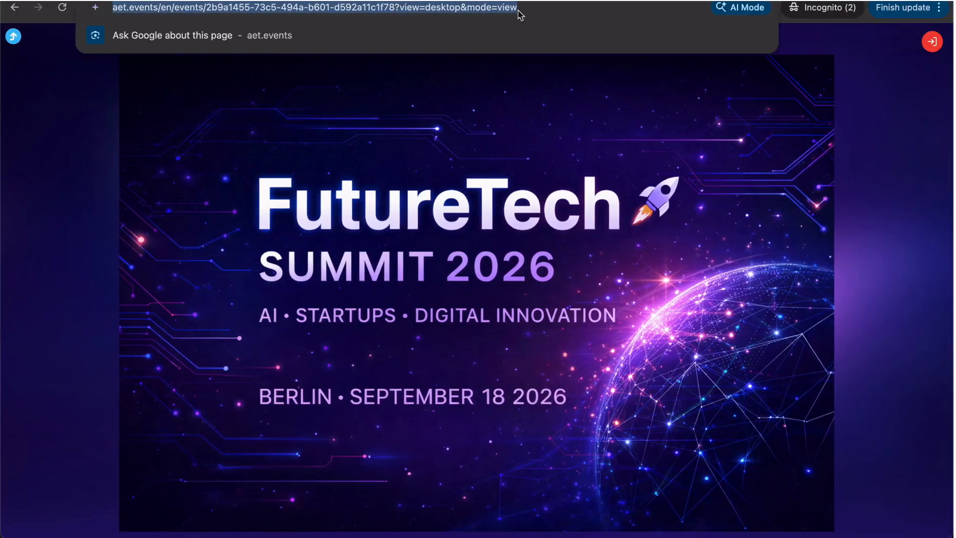
key("super+v")
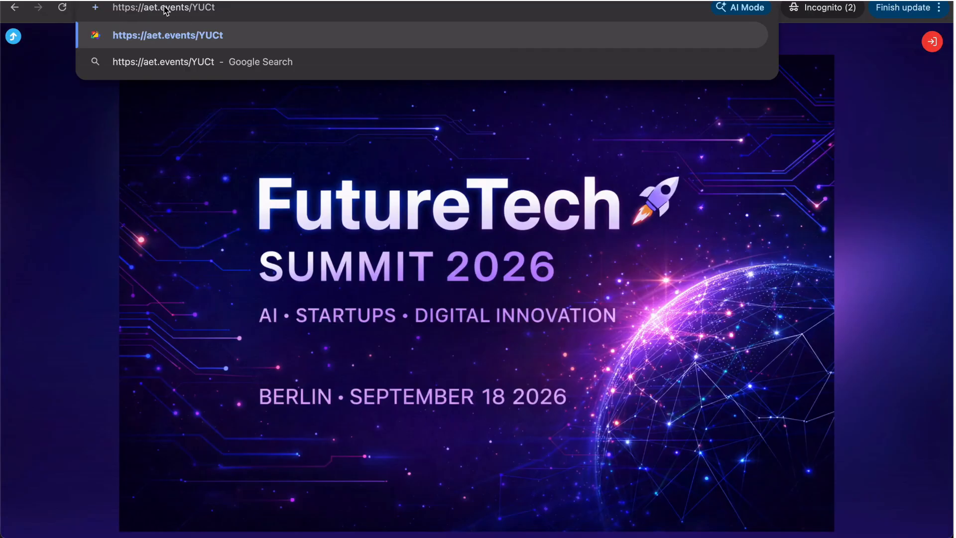
key("Return")
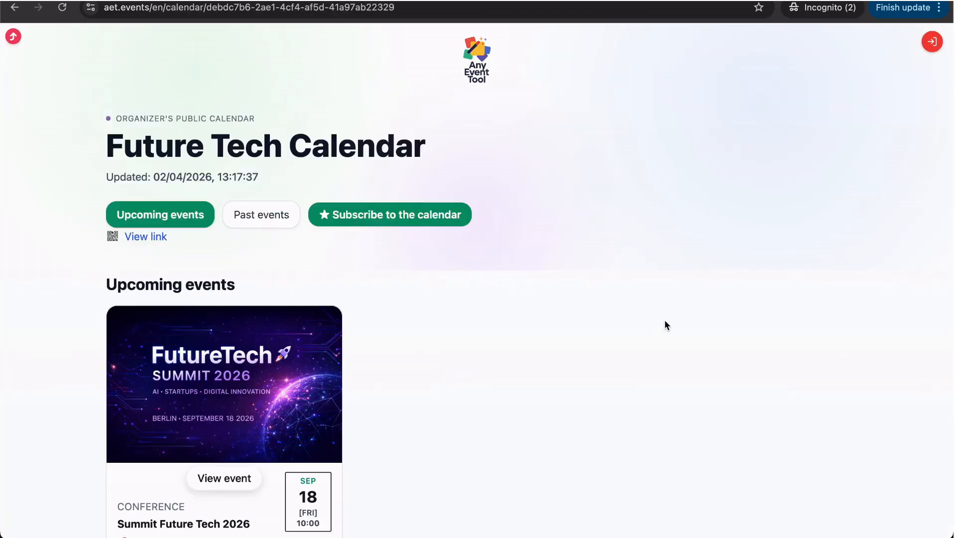
Step: Examine the public calendar's upcoming and past events and the sign-in options for subscribing, then dismiss the login dialog
scroll(665, 321, "down", 4)
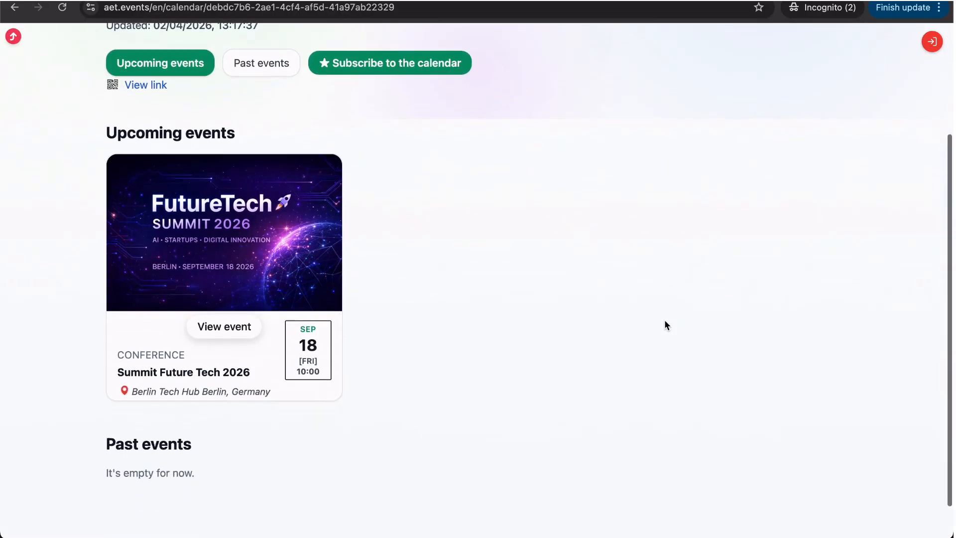
scroll(664, 321, "up", 4)
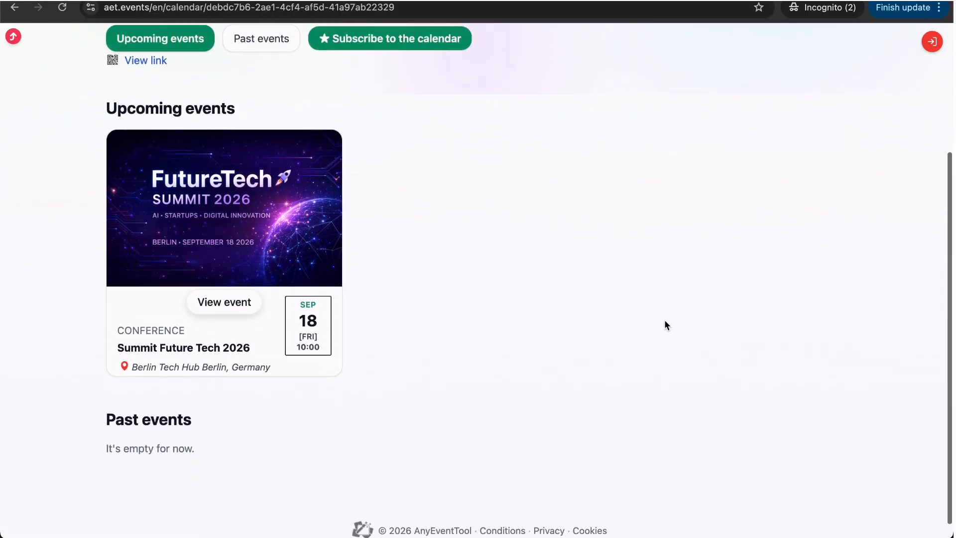
scroll(412, 258, "down", 2)
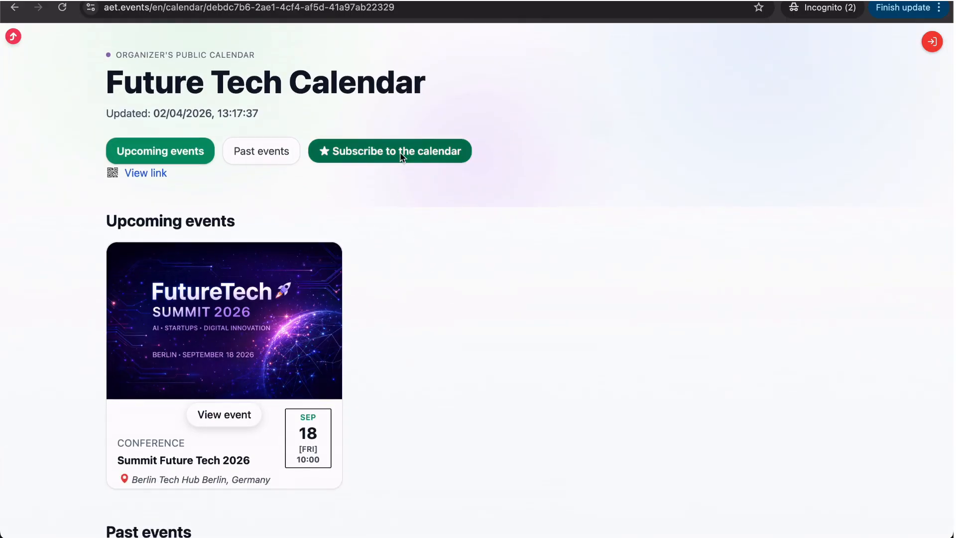
left_click(417, 156)
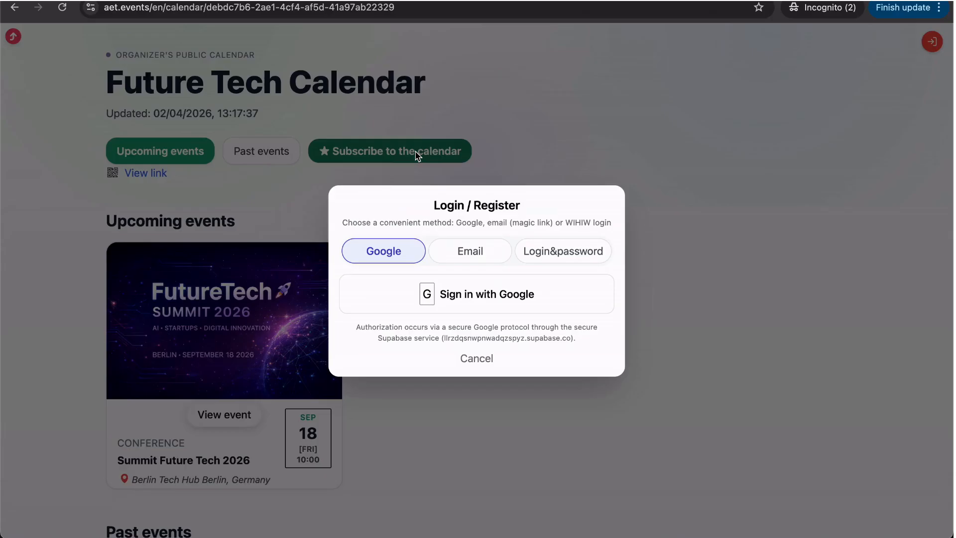
left_click(480, 357)
Step: Open the Summit Future Tech 2026 event from the public calendar and examine its page down to the schedule
scroll(282, 291, "down", 2)
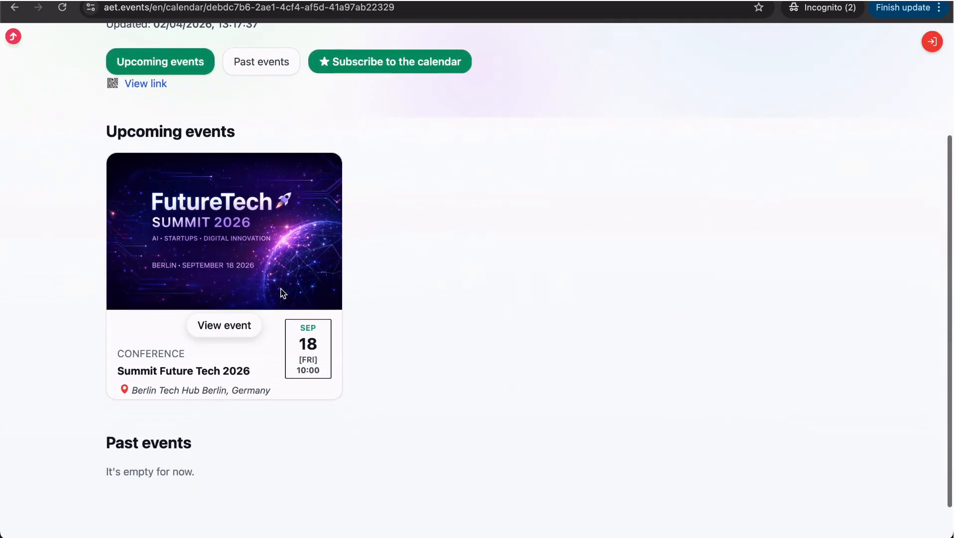
left_click(220, 325)
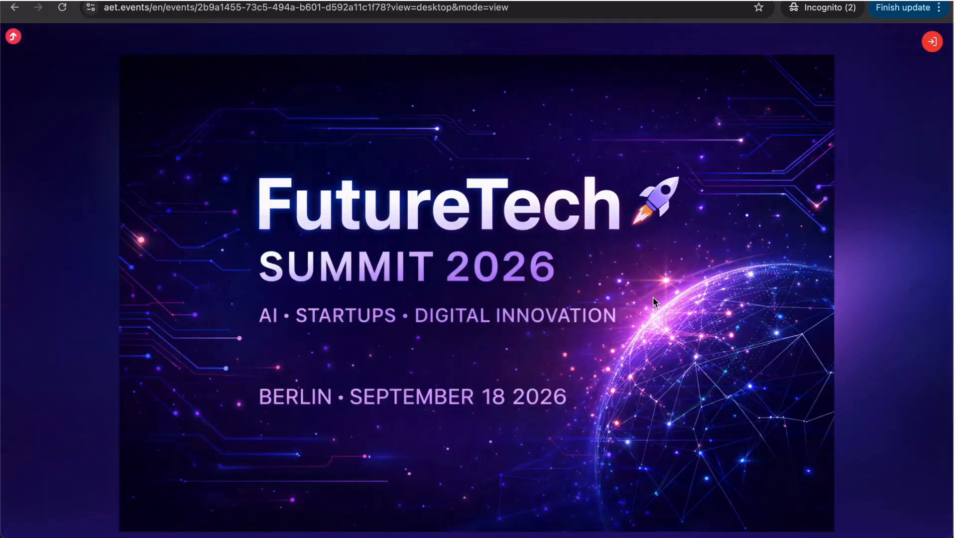
scroll(866, 360, "down", 15)
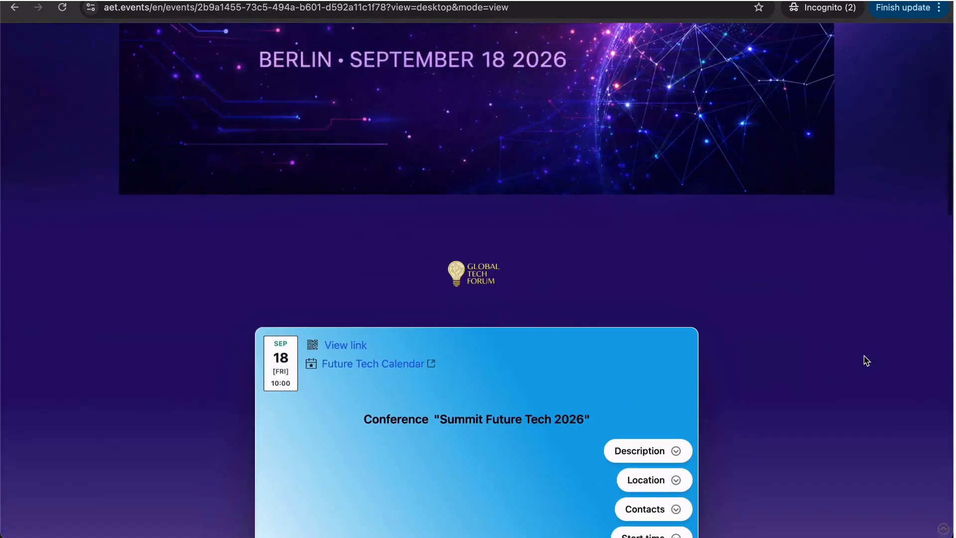
scroll(866, 360, "down", 20)
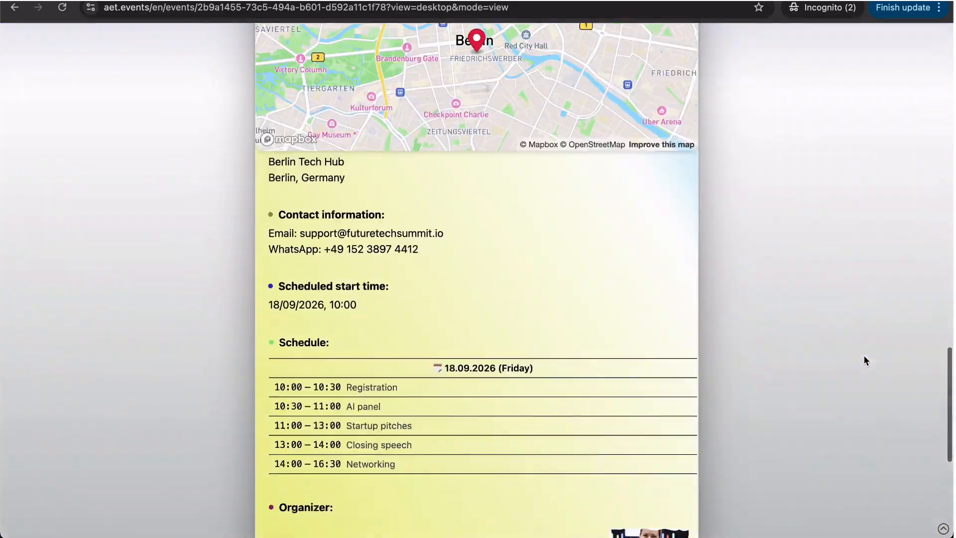